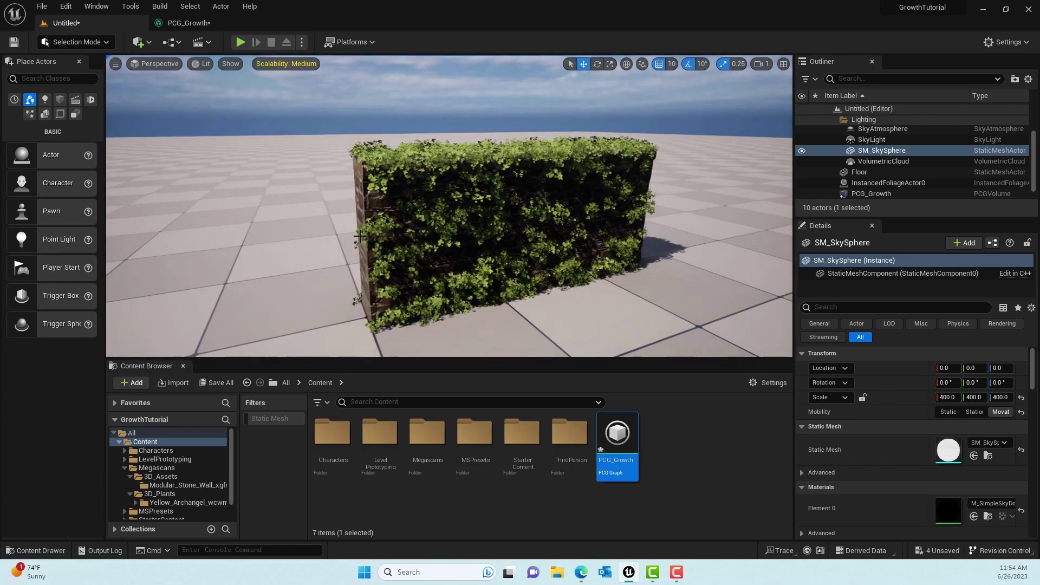
# Open the PCG_Growth graph in a floating window and examine its node chain from mesh points to Static Mesh Spawner.
pyautogui.doubleClick(627, 436)
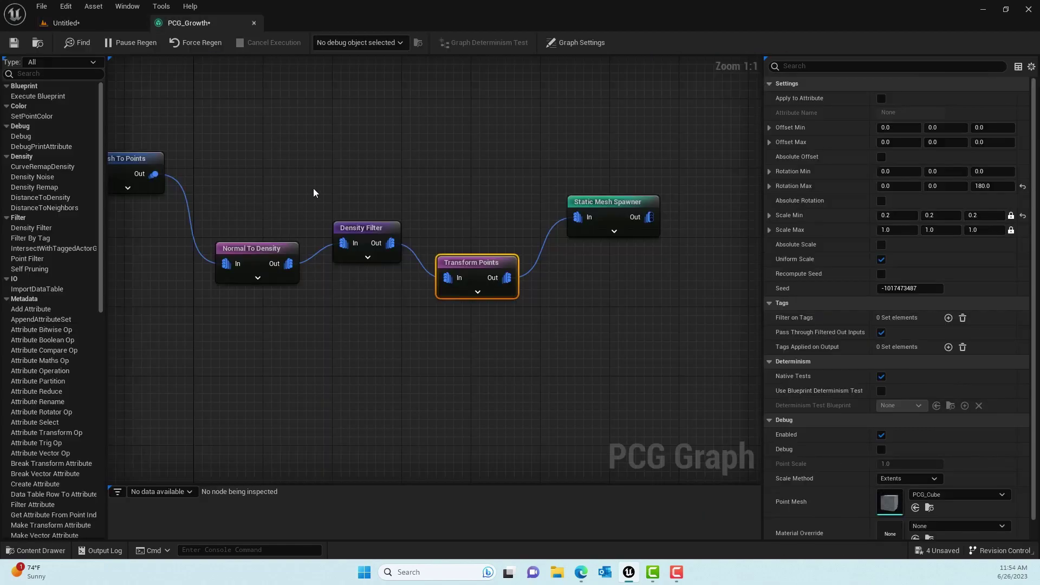
pyautogui.moveTo(318, 183); pyautogui.dragTo(382, 228, button='right')
pyautogui.moveTo(197, 24); pyautogui.dragTo(295, 210)
pyautogui.moveTo(474, 322); pyautogui.dragTo(404, 280, button='right')
pyautogui.moveTo(379, 373); pyautogui.dragTo(388, 295, button='right')
pyautogui.scroll(-2, 446, 311)
pyautogui.click(354, 332)
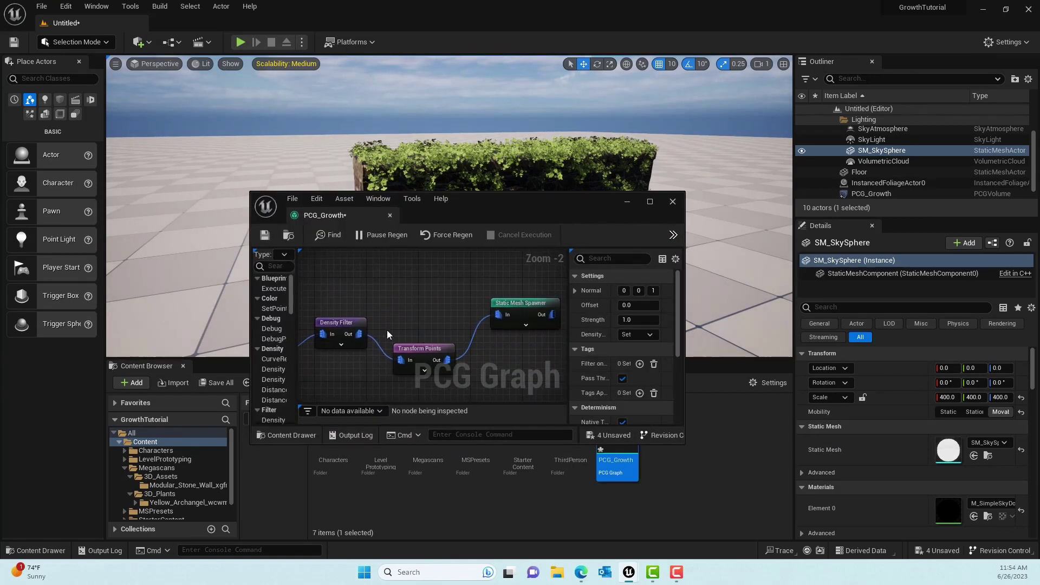
pyautogui.click(340, 324)
pyautogui.moveTo(481, 286); pyautogui.dragTo(455, 305, button='right')
pyautogui.moveTo(629, 291); pyautogui.dragTo(632, 291)
pyautogui.moveTo(564, 208); pyautogui.dragTo(478, 313)
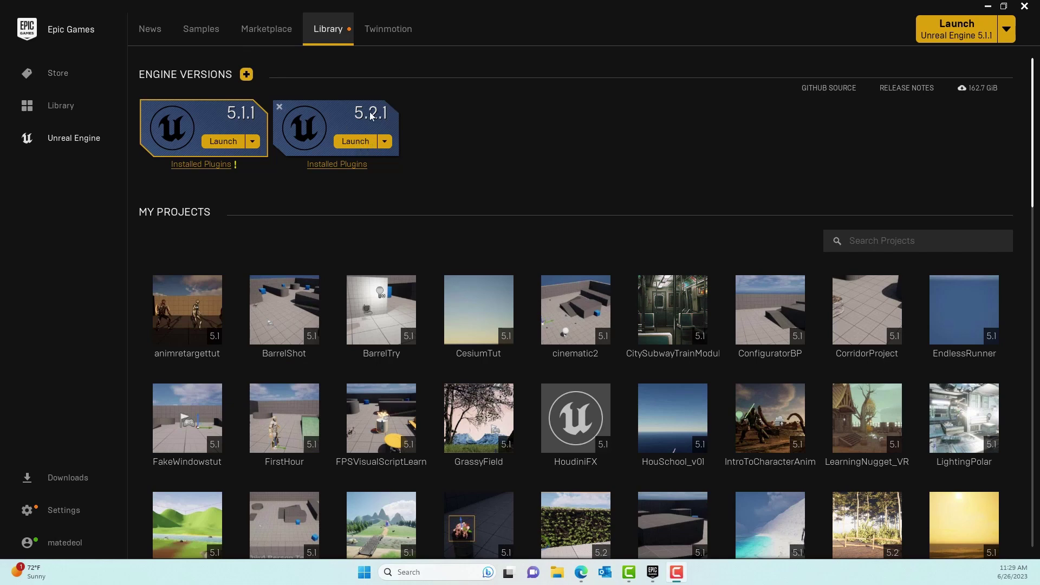
# Launch Unreal Engine 5.2.1 and create a Third Person games project named GrowthTutorial.
pyautogui.click(355, 141)
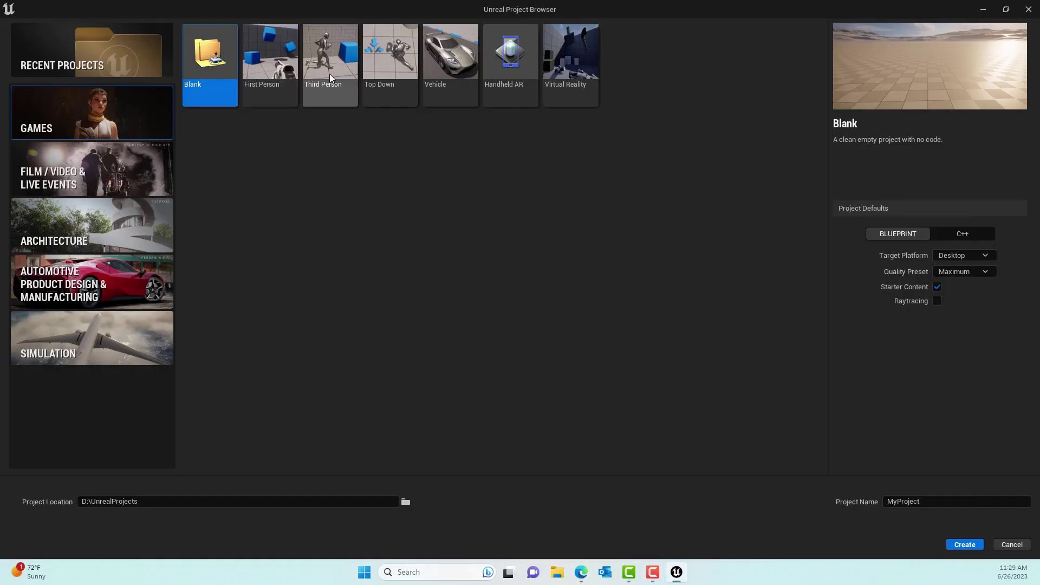
pyautogui.click(329, 73)
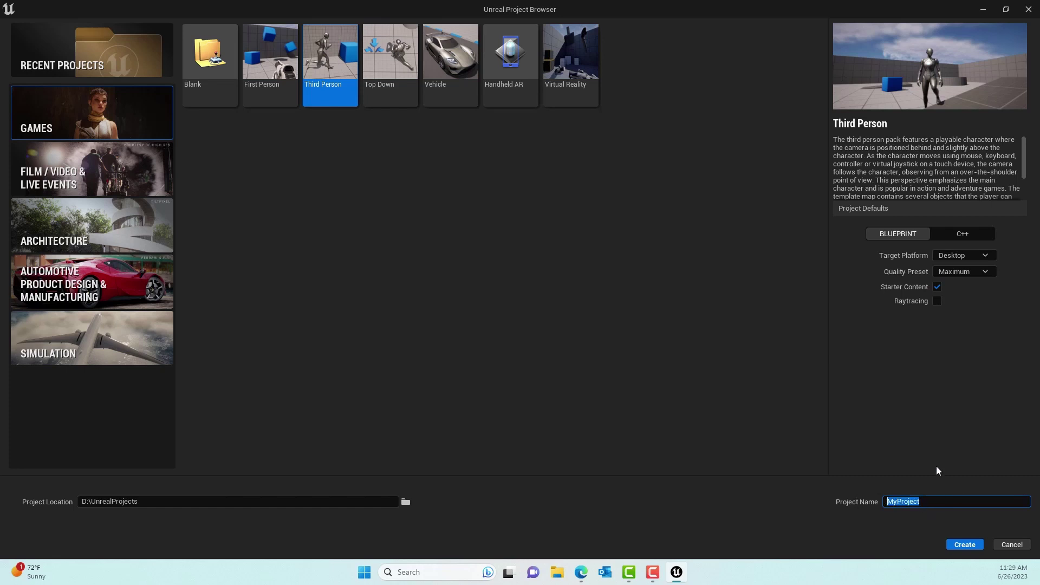
pyautogui.write('GrowthTutorial')
pyautogui.click(963, 545)
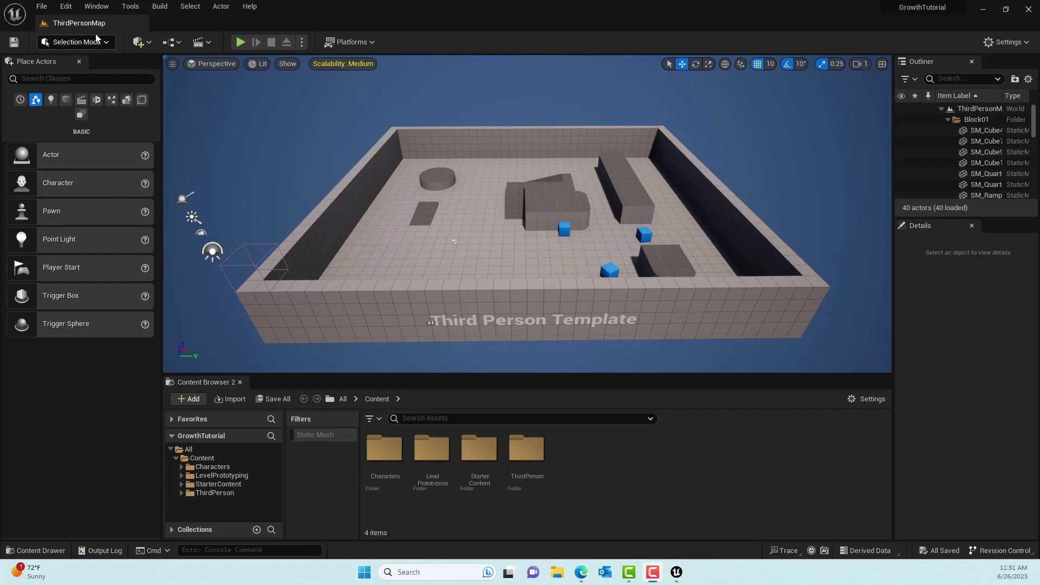
# Play-test the Third Person map by running and jumping with the character, and stop the session.
pyautogui.click(240, 42)
pyautogui.press('w')
pyautogui.press('space')
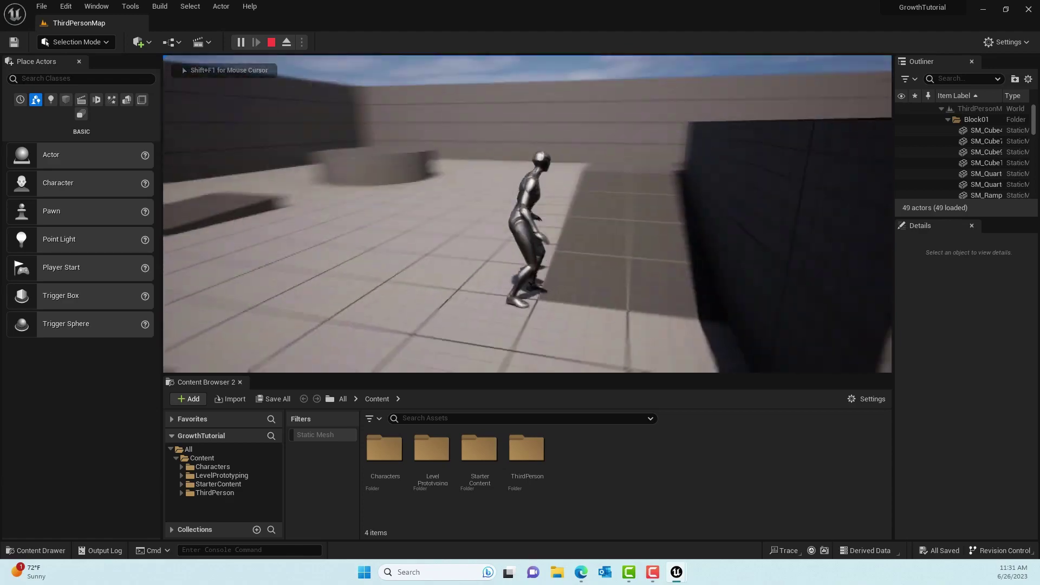
pyautogui.press('Escape')
pyautogui.press('s')
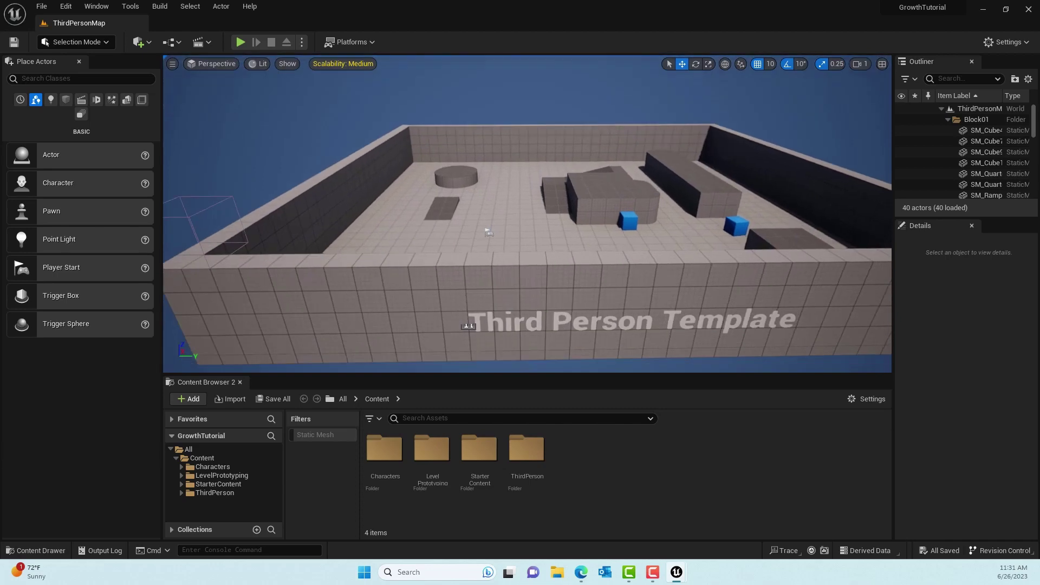
pyautogui.moveTo(570, 164); pyautogui.dragTo(590, 165, button='right')
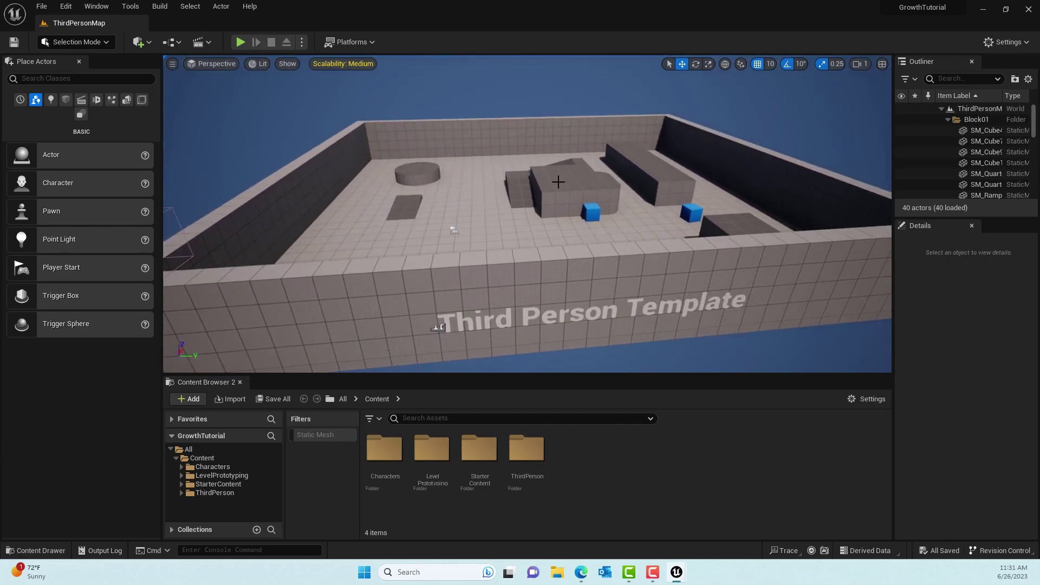
# Enable the Procedural Content Generation Framework plugin, restart the editor and close the plugin list.
pyautogui.click(65, 6)
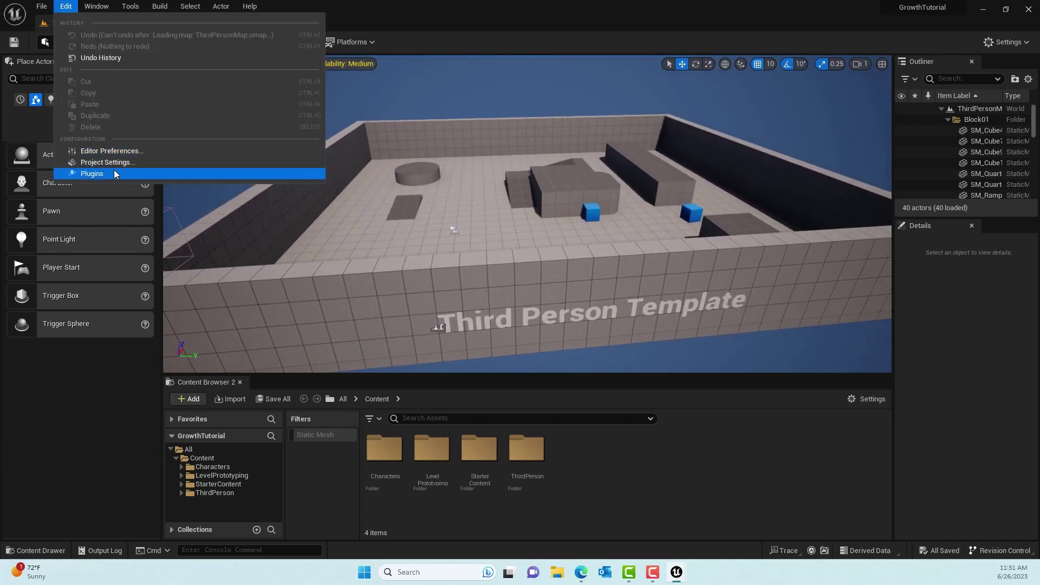
pyautogui.click(90, 170)
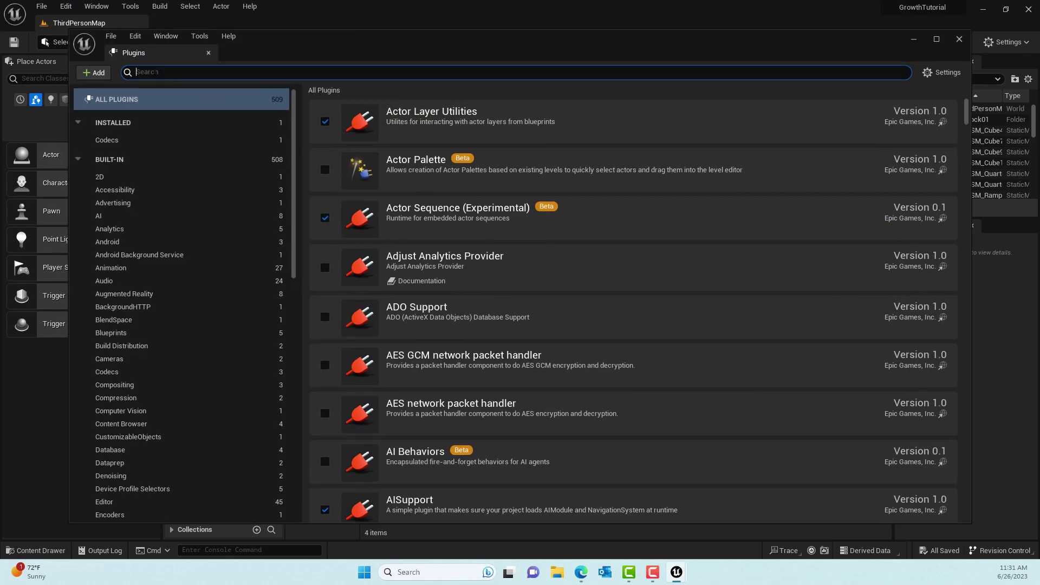
pyautogui.write('procedural')
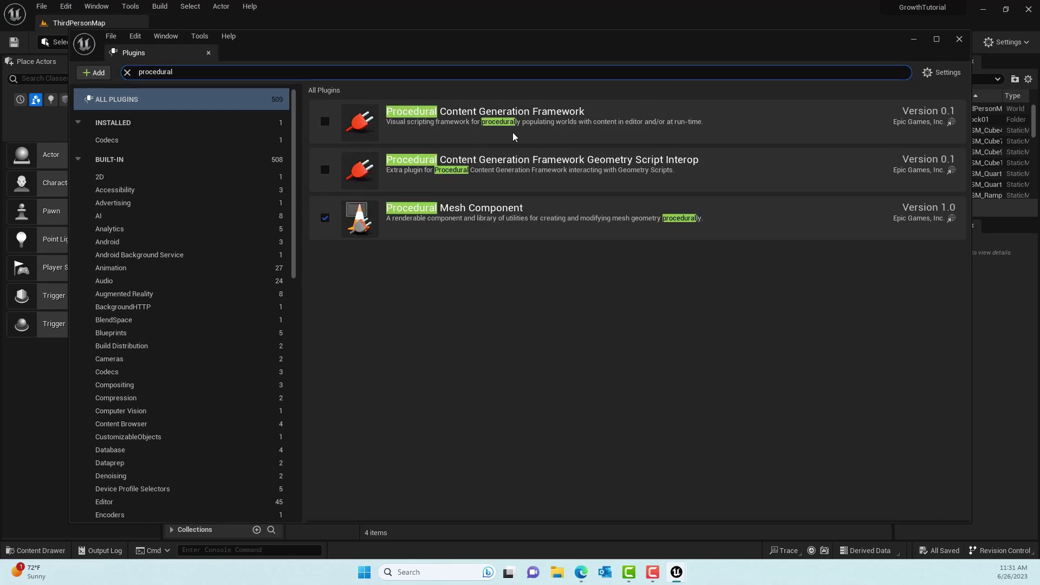
pyautogui.click(325, 123)
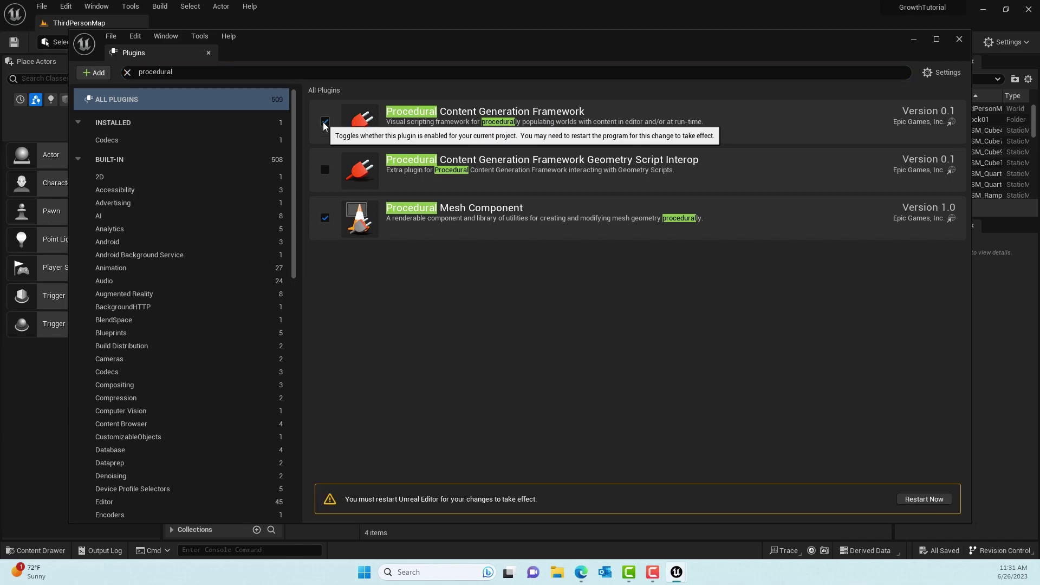
pyautogui.click(916, 499)
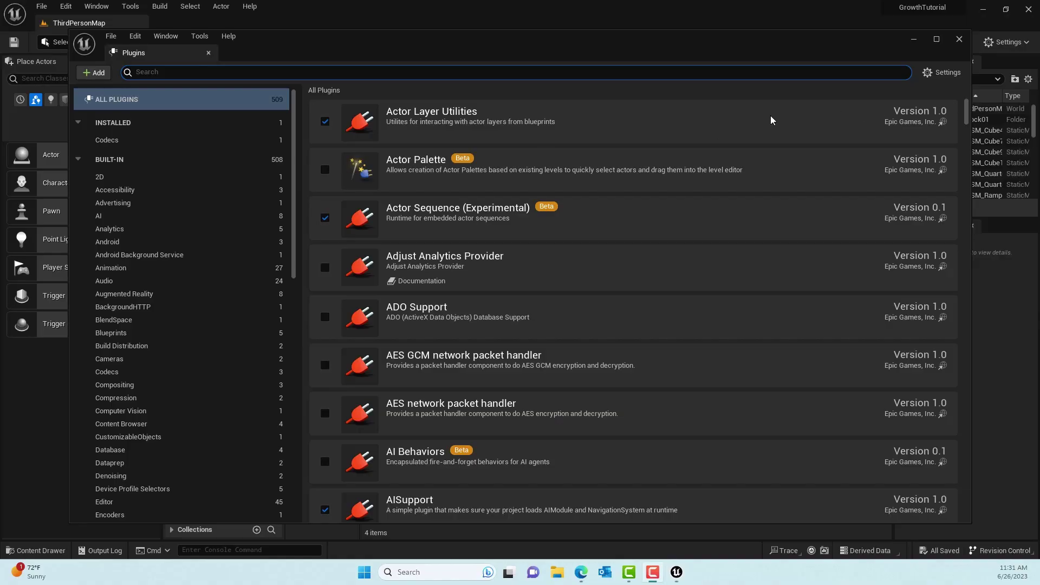
pyautogui.click(960, 39)
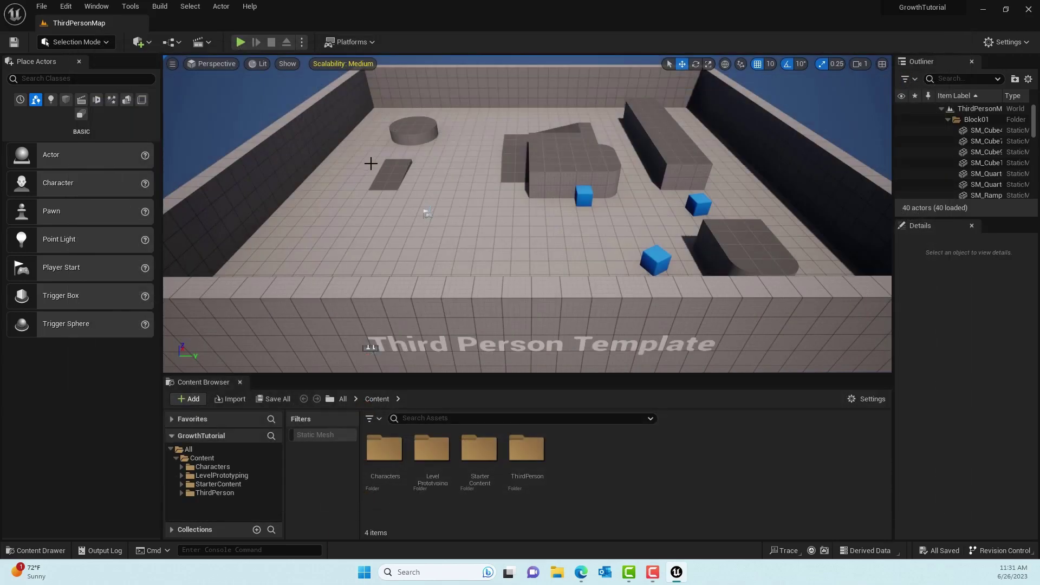
# Create a new level from the Basic template.
pyautogui.click(42, 8)
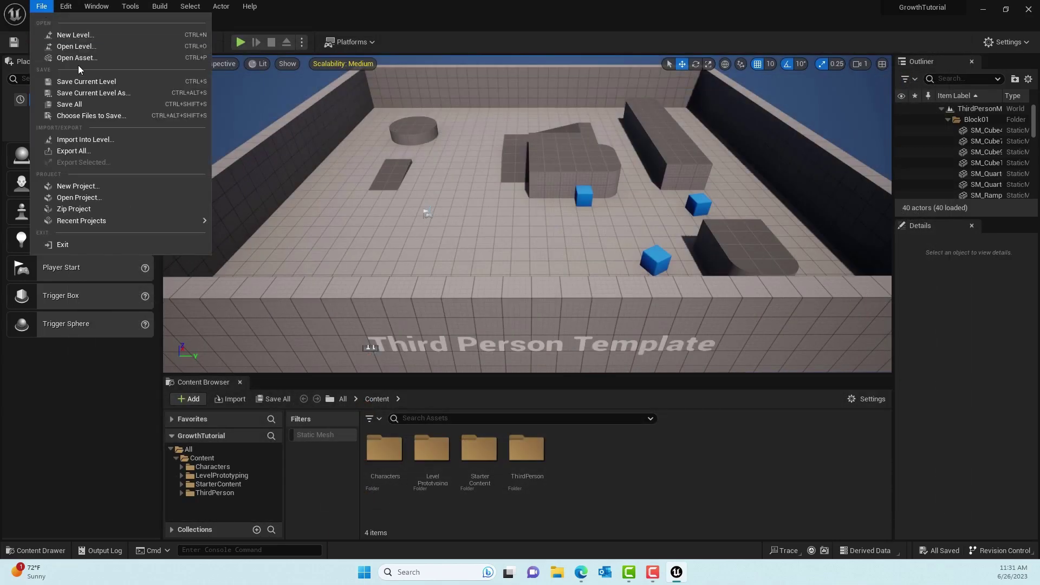
pyautogui.click(92, 37)
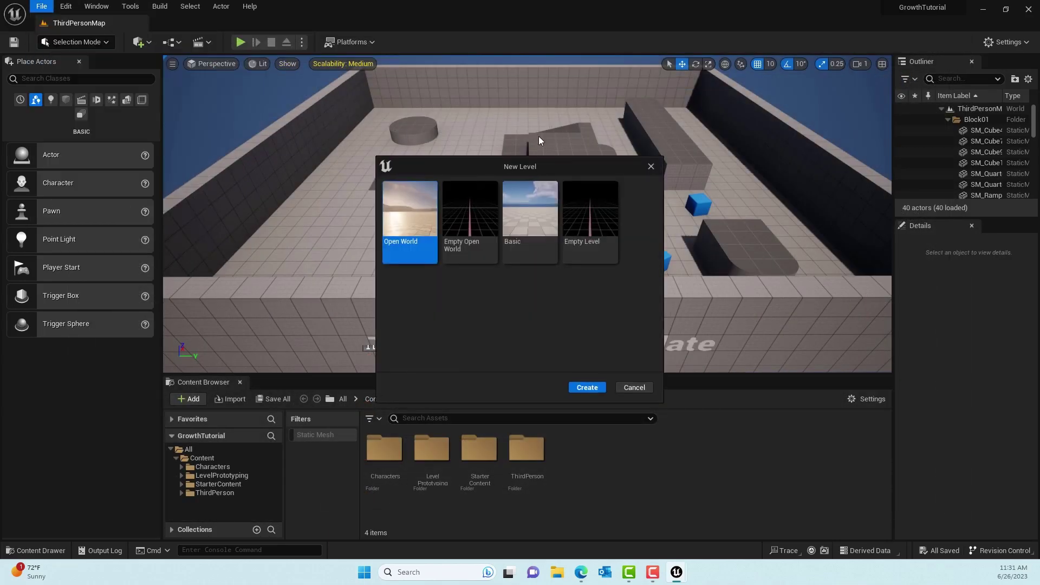
pyautogui.click(534, 217)
pyautogui.click(587, 388)
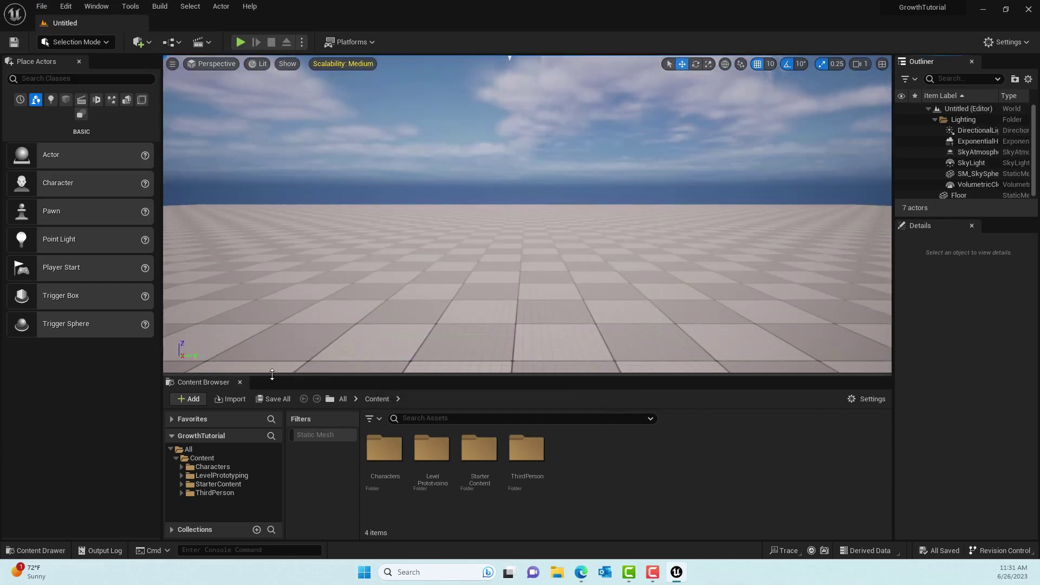
# Enlarge the Content Browser area and open Quixel Bridge for adding Quixel content.
pyautogui.moveTo(272, 374); pyautogui.dragTo(272, 311)
pyautogui.click(187, 335)
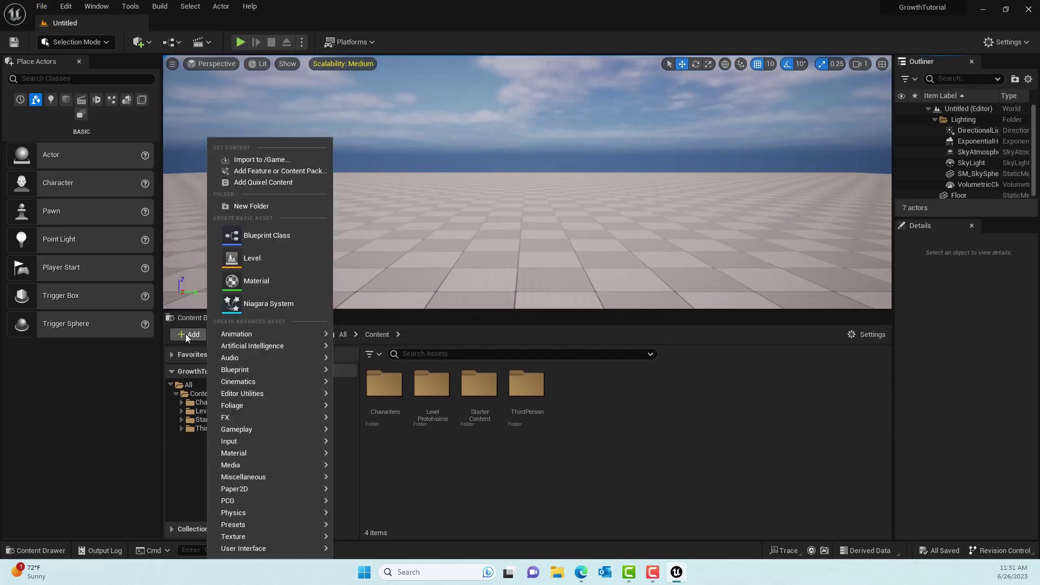
pyautogui.click(249, 183)
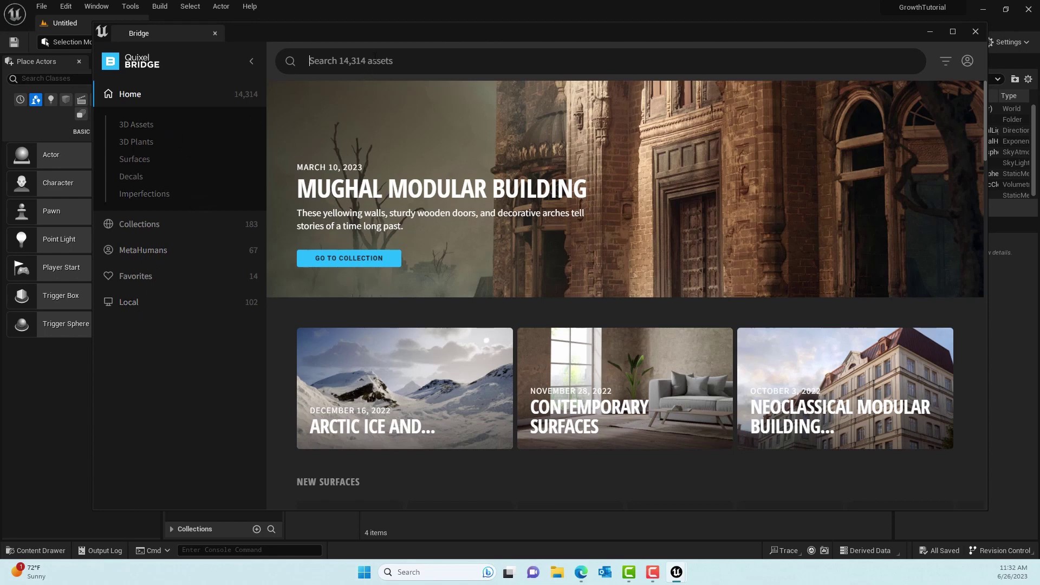
# Search Quixel Bridge for "wall" and browse the matching assets.
pyautogui.click(374, 59)
pyautogui.write('wooden')
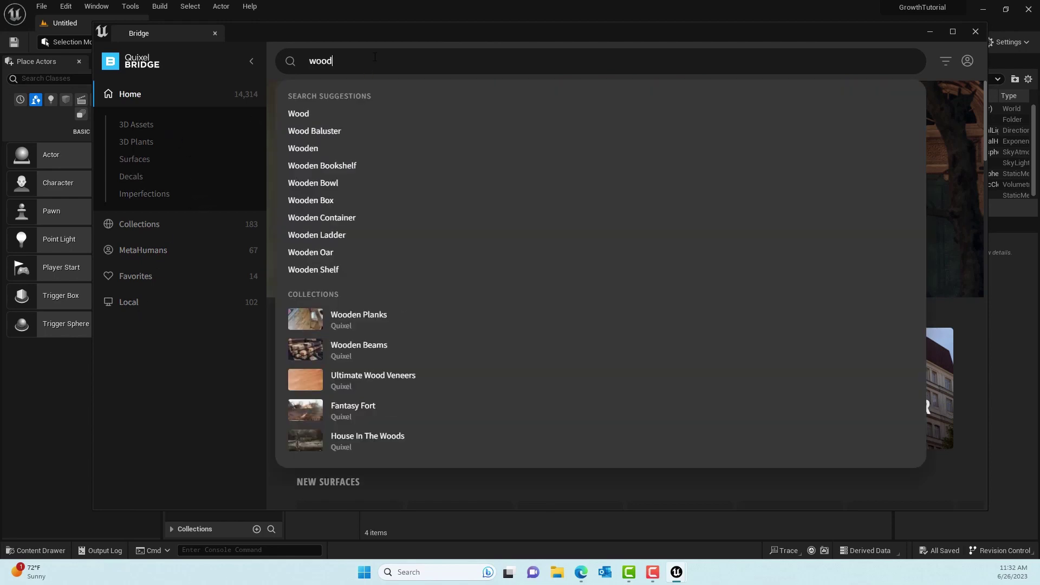
pyautogui.press('BackSpace')
pyautogui.press('BackSpace')
pyautogui.press('BackSpace')
pyautogui.press('BackSpace')
pyautogui.press('BackSpace')
pyautogui.press('BackSpace')
pyautogui.press('BackSpace')
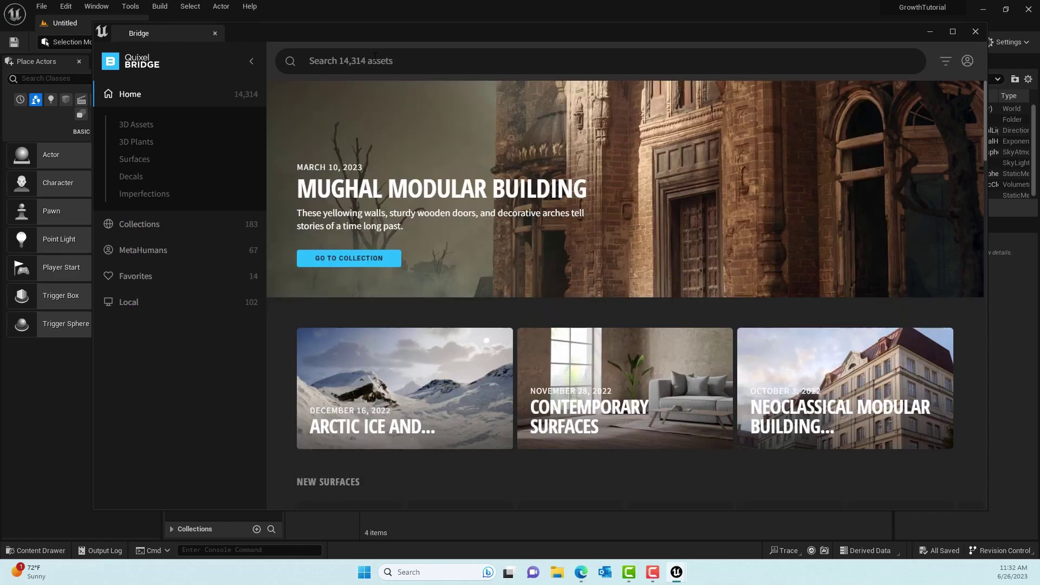
pyautogui.write('win')
pyautogui.press('BackSpace')
pyautogui.press('BackSpace')
pyautogui.press('BackSpace')
pyautogui.write('wall')
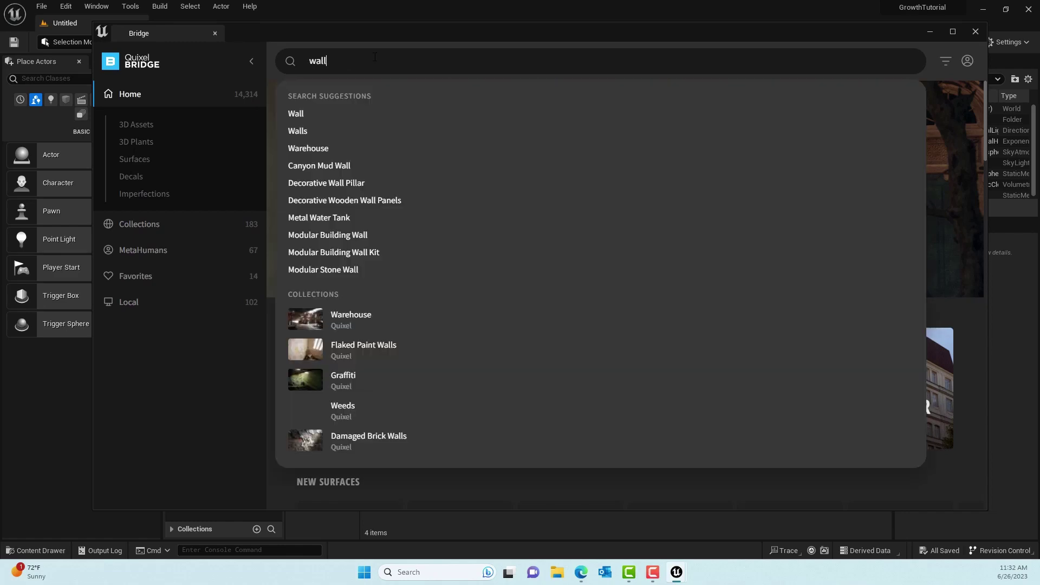
pyautogui.press('Return')
pyautogui.scroll(-20, 493, 369)
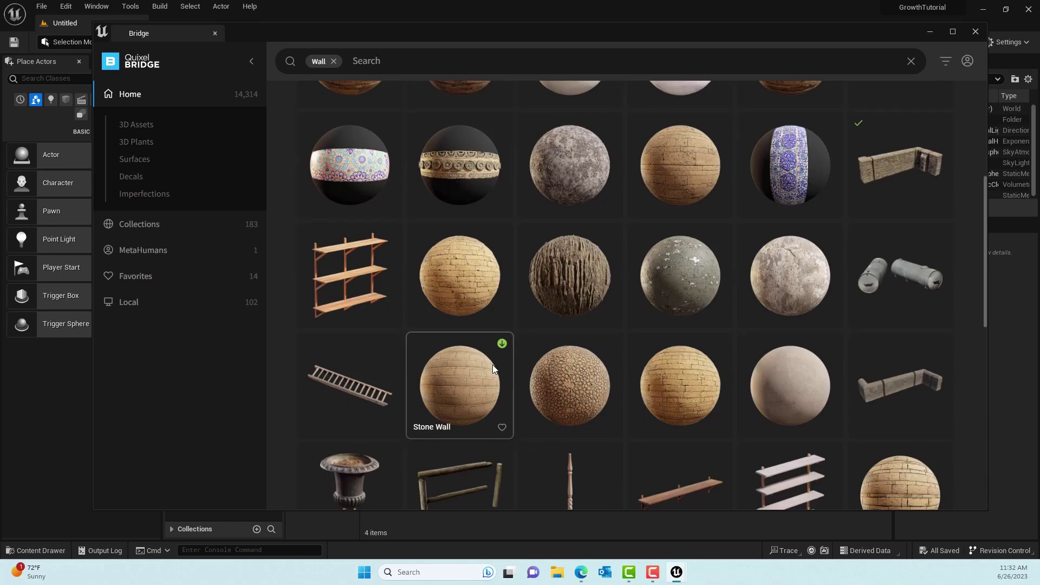
pyautogui.scroll(10, 493, 366)
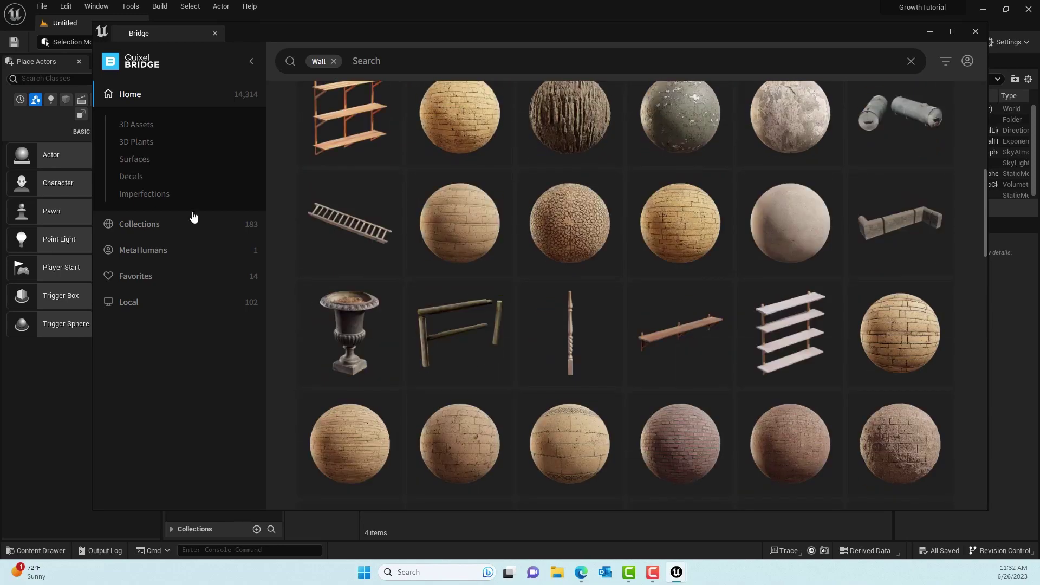
# Find the Modular Stone Wall in the Building category of 3D Assets and add it to the project.
pyautogui.click(142, 126)
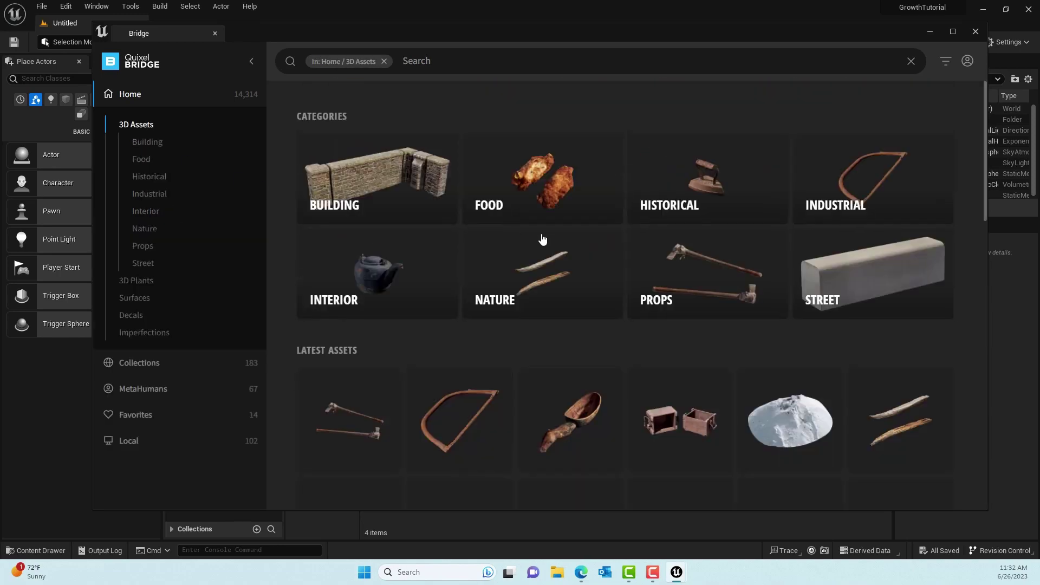
pyautogui.click(407, 180)
pyautogui.scroll(-6, 681, 334)
pyautogui.scroll(-1, 662, 328)
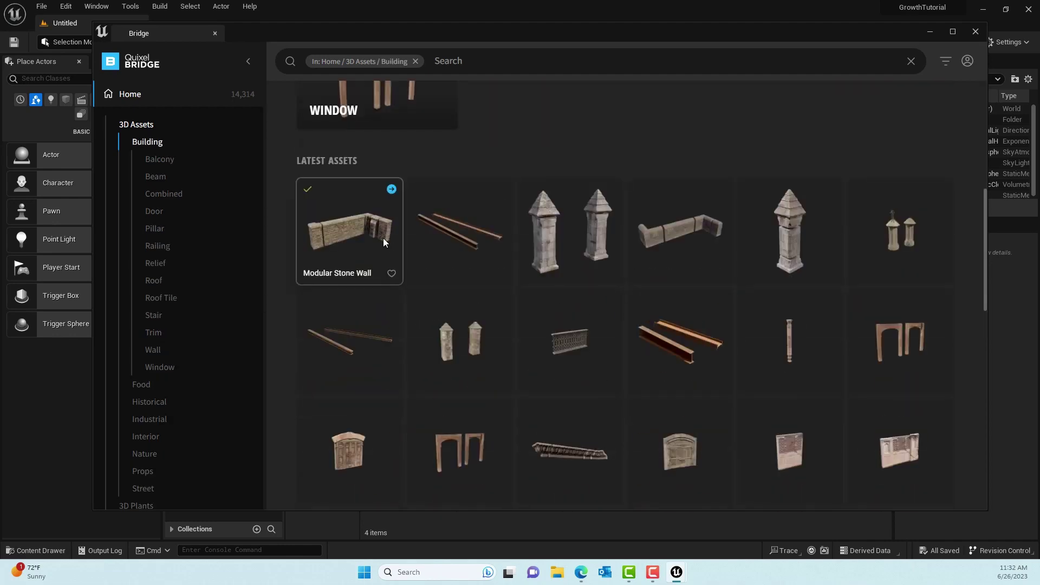
pyautogui.click(341, 228)
pyautogui.scroll(-3, 889, 292)
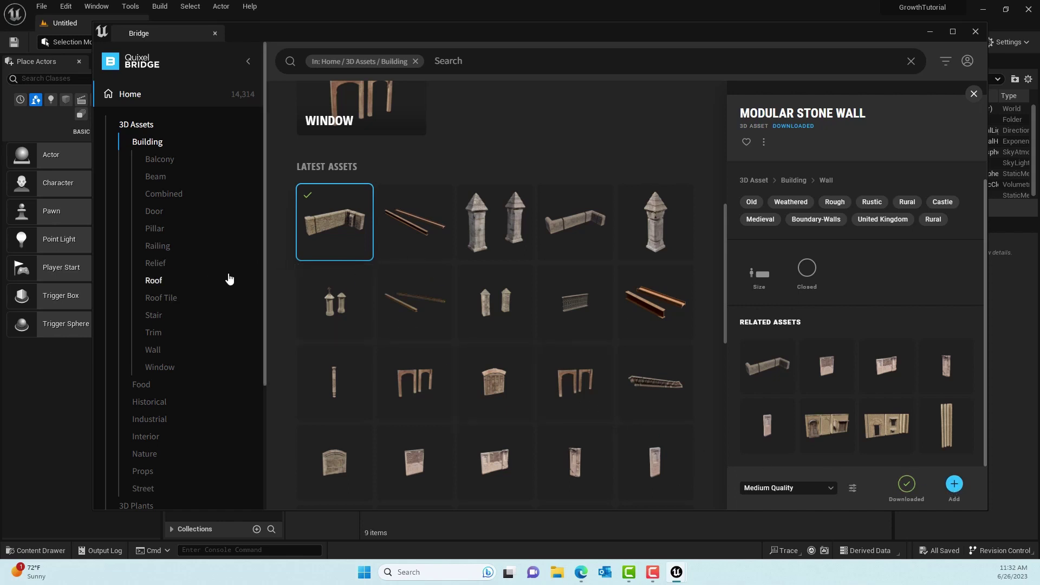
# Clear the Building category filter, search Quixel Bridge for "plant", and browse the matching assets.
pyautogui.scroll(5, 558, 174)
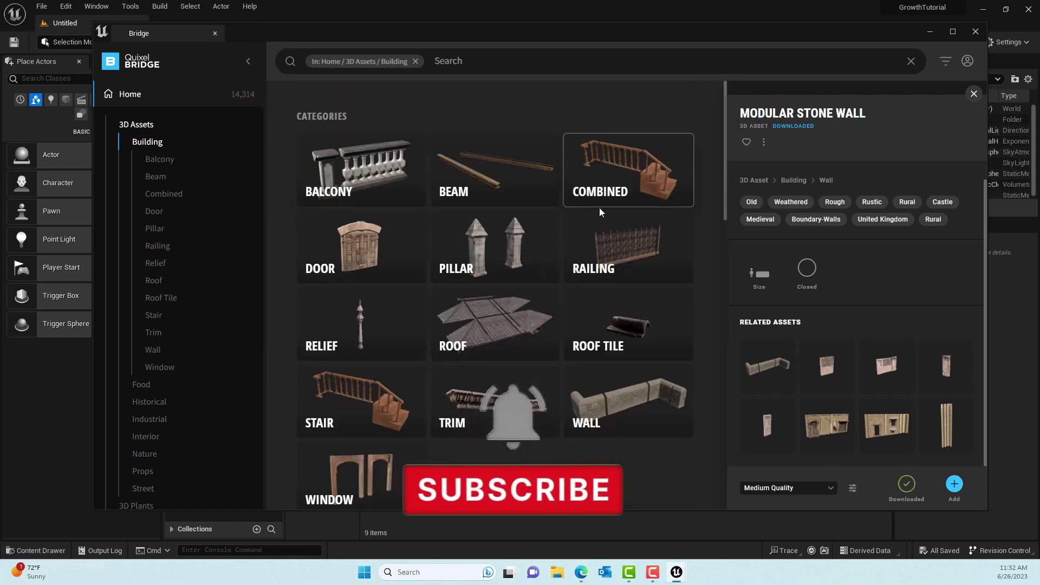
pyautogui.click(415, 62)
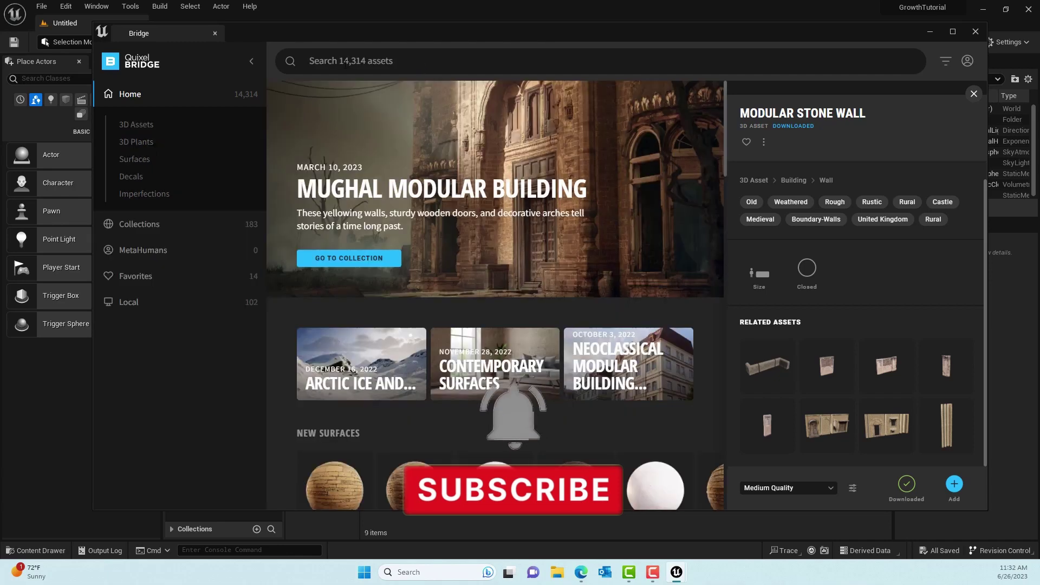
pyautogui.write('plant')
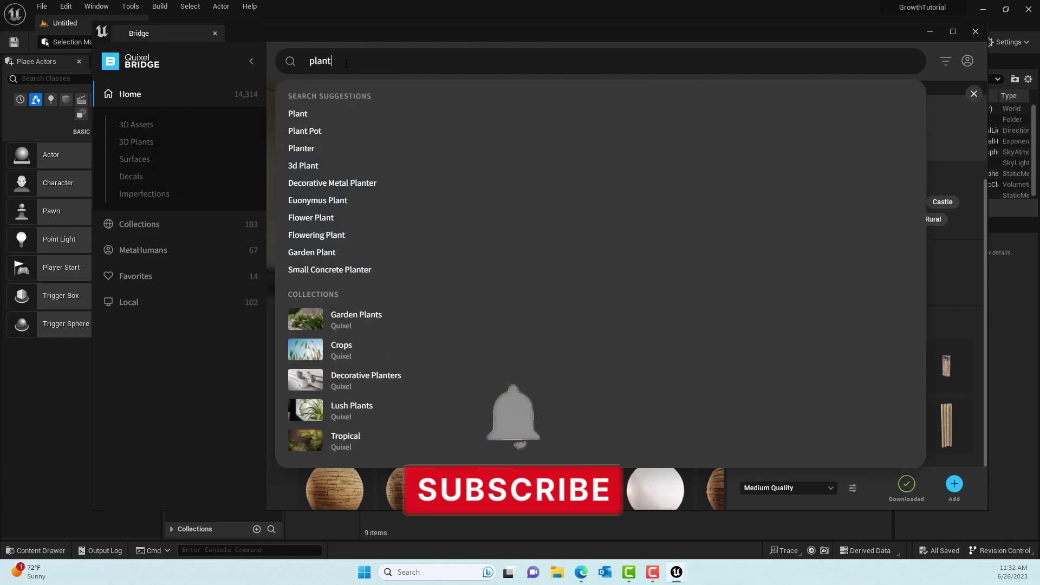
pyautogui.press('Return')
pyautogui.scroll(-4, 542, 320)
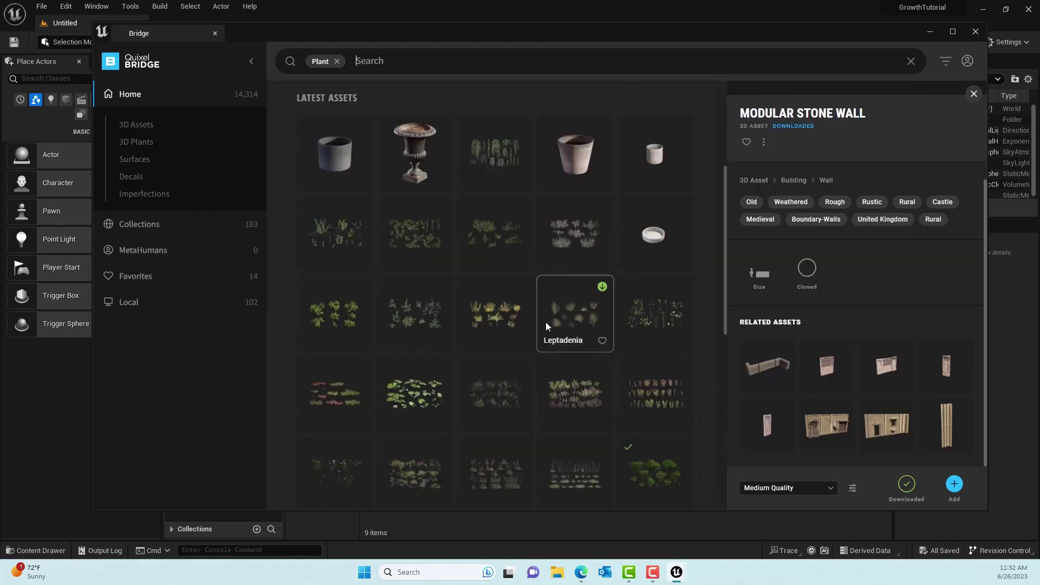
pyautogui.scroll(4, 390, 162)
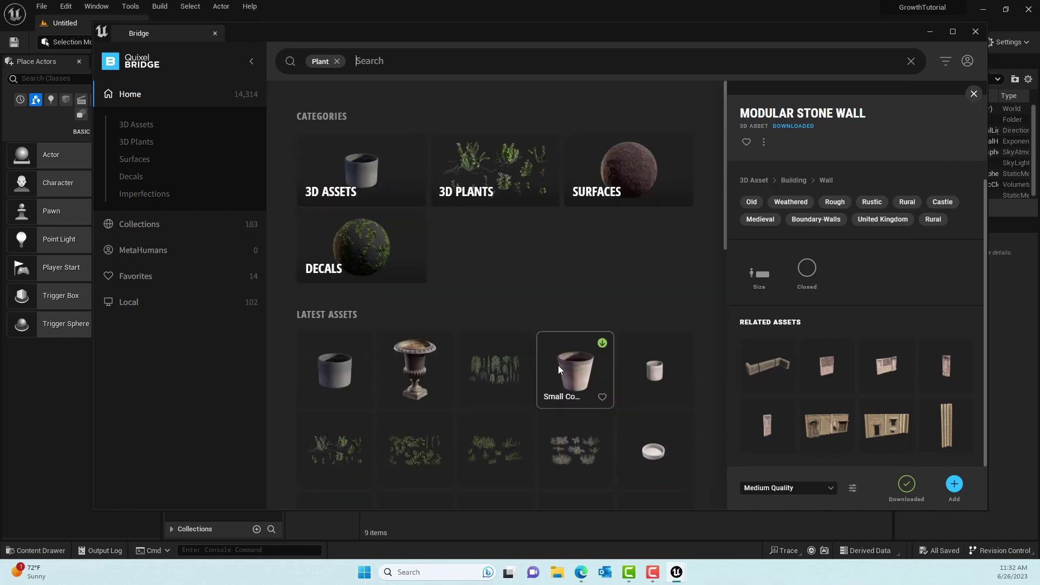
pyautogui.scroll(-3, 276, 361)
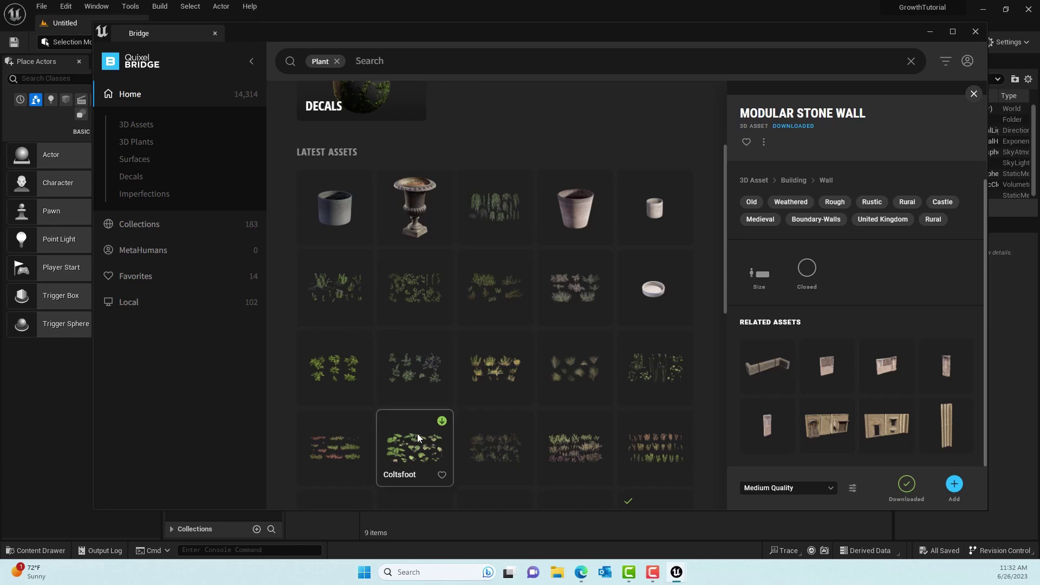
pyautogui.scroll(3, 487, 347)
# Narrow the plant search to Yellow Archangel, add that 3D plant to the project at Medium Quality, and close Bridge.
pyautogui.click(389, 58)
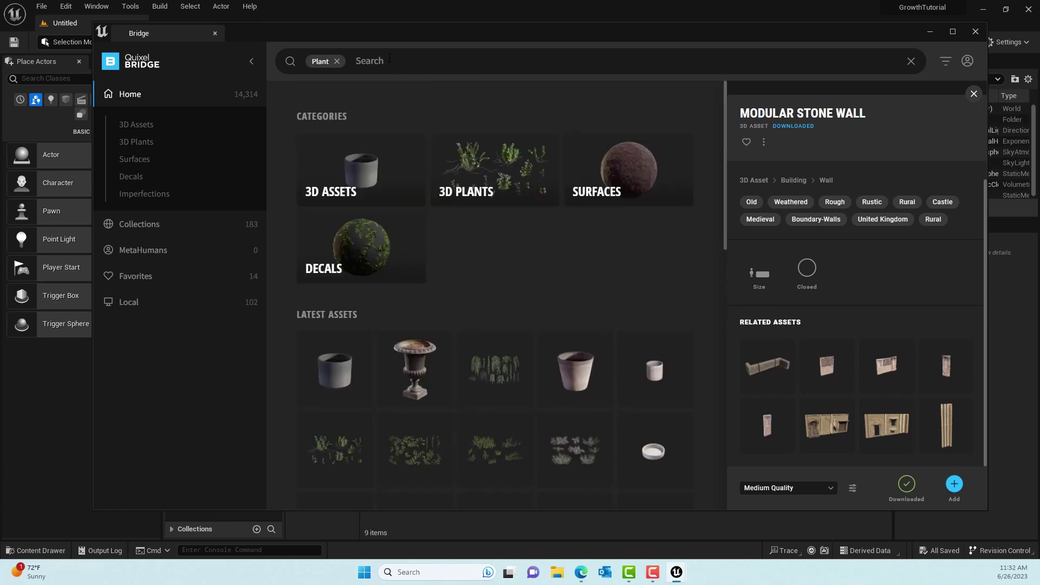
pyautogui.write('yellow')
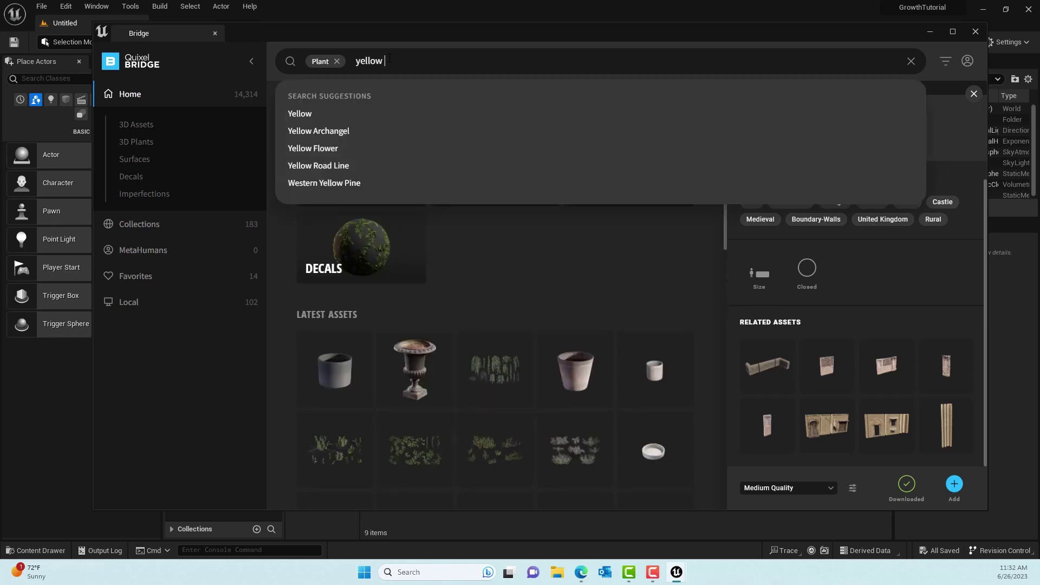
pyautogui.click(340, 148)
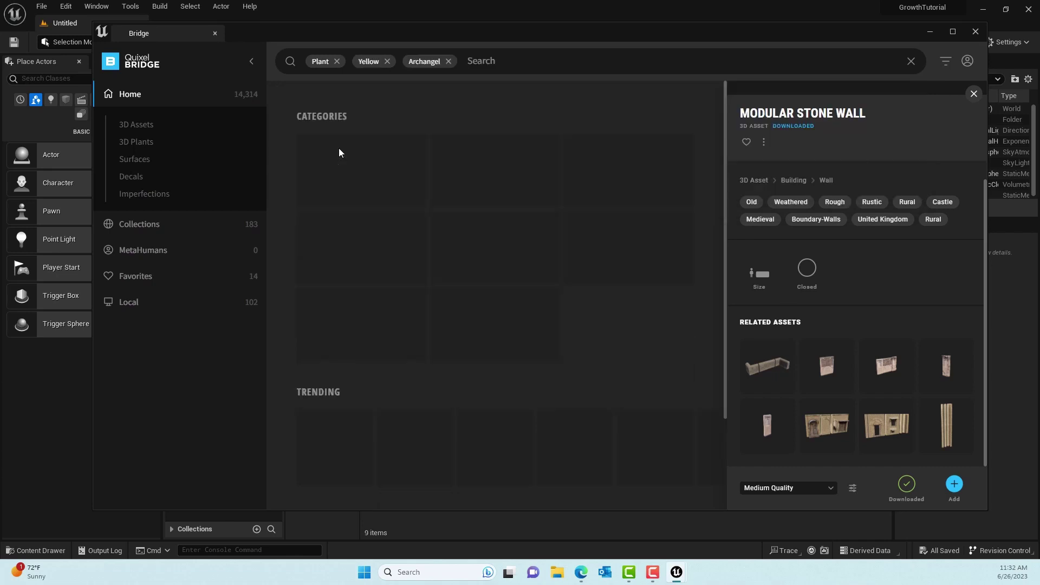
pyautogui.click(339, 272)
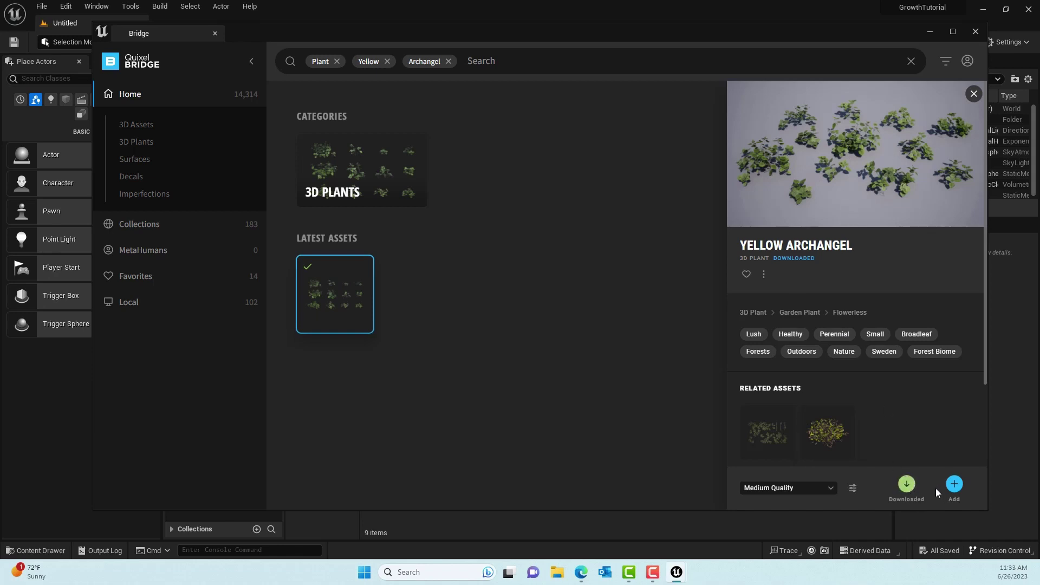
pyautogui.click(959, 485)
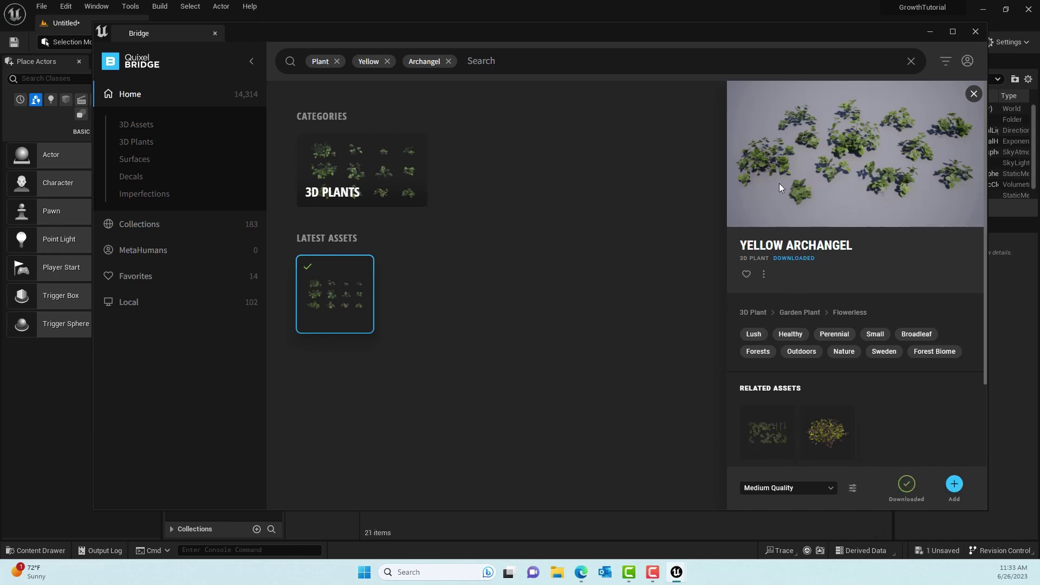
pyautogui.click(975, 32)
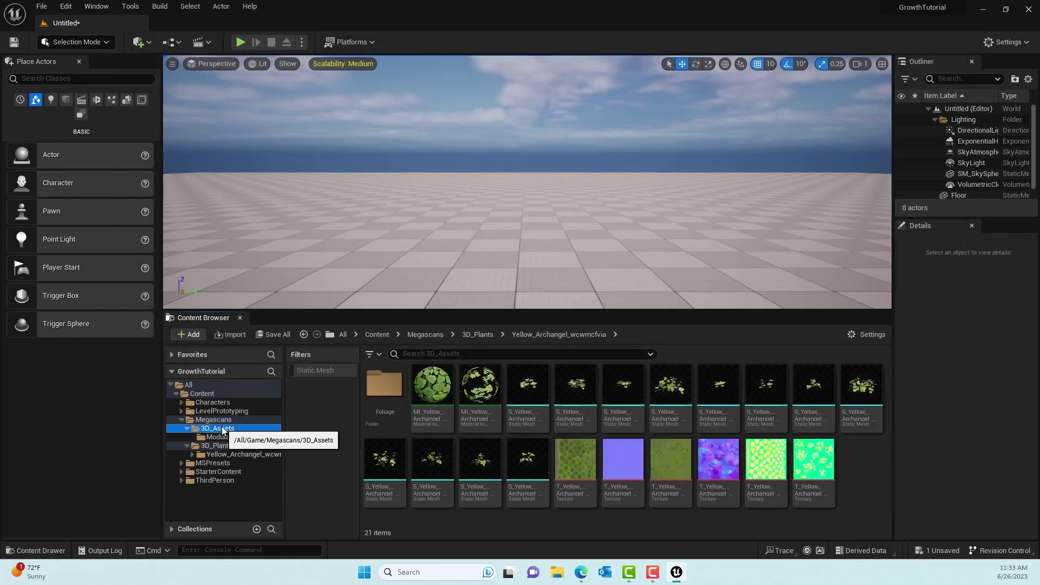
# Place the S_Modular_Stone_Wall static mesh from the Megascans 3D_Assets folder in the level and reset its location to 0, 0, 0.
pyautogui.click(212, 428)
pyautogui.click(221, 455)
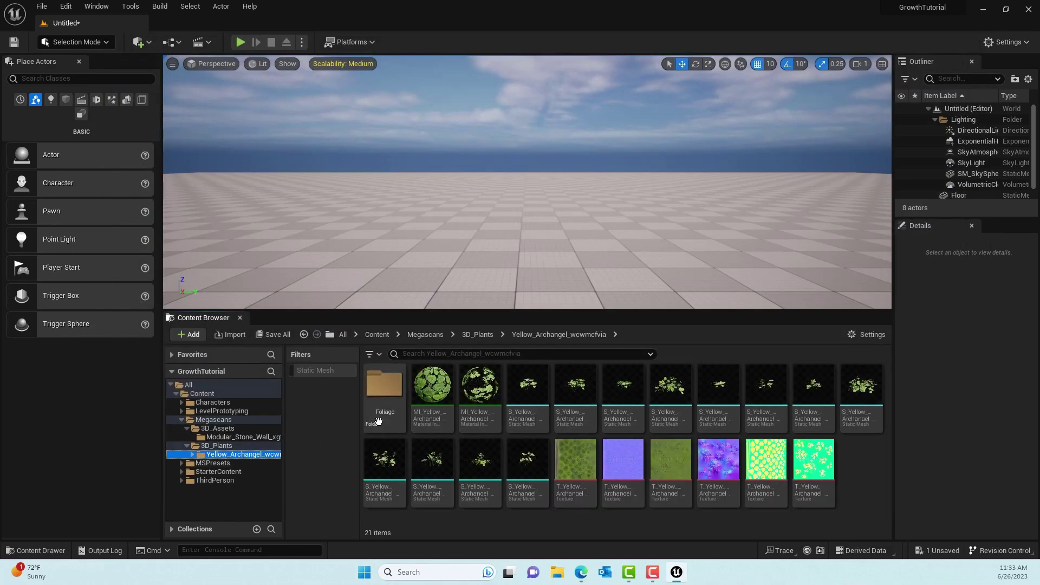
pyautogui.click(222, 428)
pyautogui.click(233, 438)
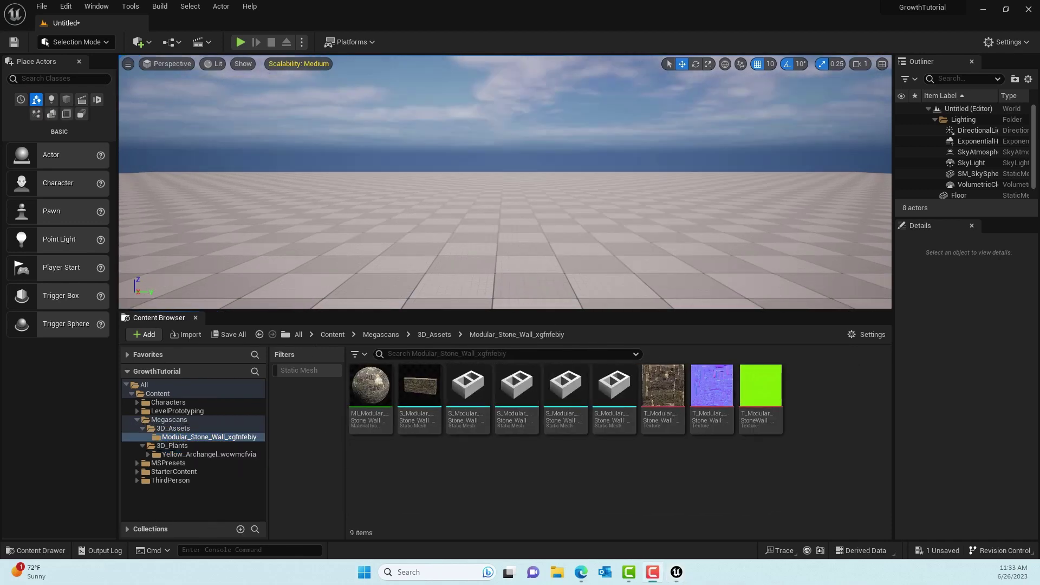
pyautogui.moveTo(429, 401); pyautogui.dragTo(470, 261)
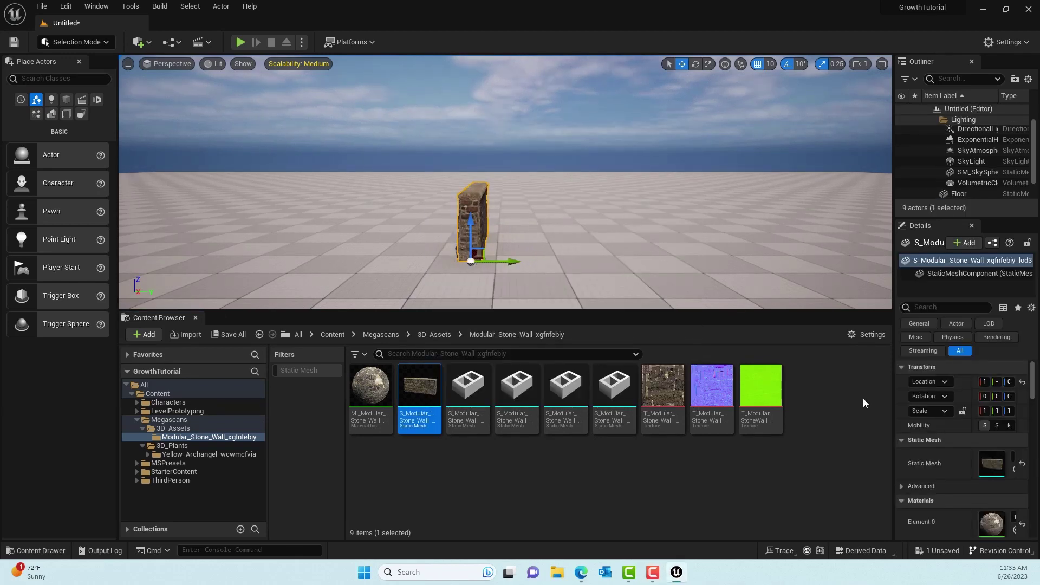
pyautogui.moveTo(894, 302); pyautogui.dragTo(794, 302)
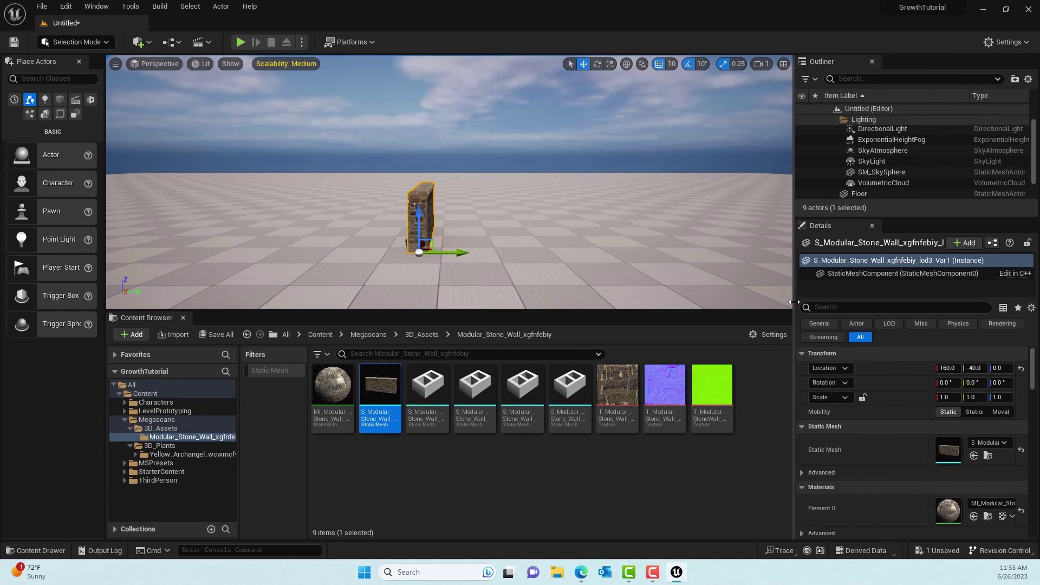
pyautogui.click(1021, 369)
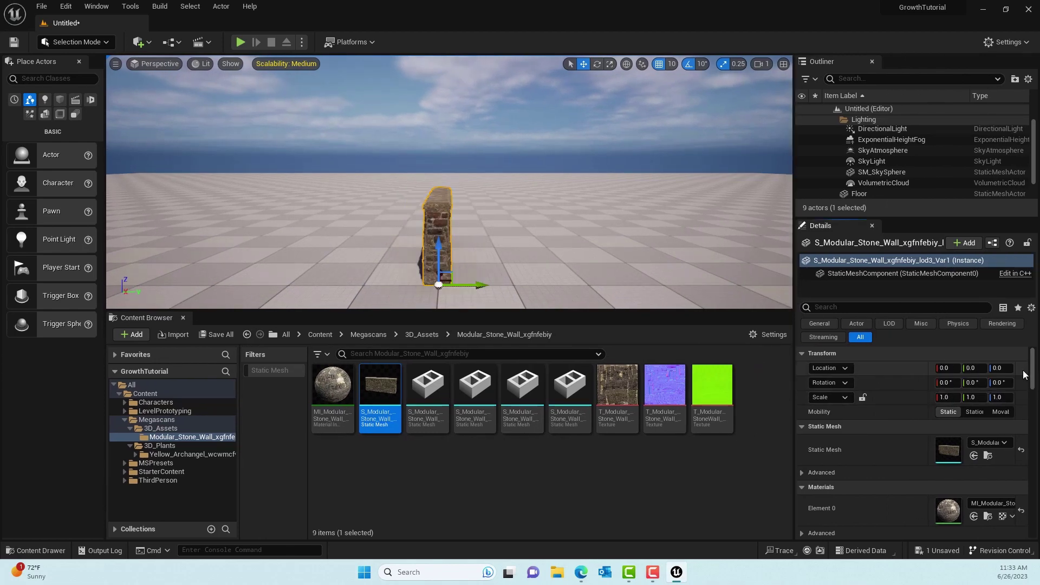
# Reorient the viewport to face the long side of the stone wall.
pyautogui.moveTo(488, 196); pyautogui.dragTo(368, 214, button='right')
pyautogui.press('w')
pyautogui.press('e')
pyautogui.press('w')
pyautogui.press('s')
pyautogui.press('a')
pyautogui.moveTo(550, 223); pyautogui.dragTo(564, 223, button='right')
# Create a PCG Graph named PCG_Growth in the Content folder and open it docked in the main editor window.
pyautogui.click(160, 397)
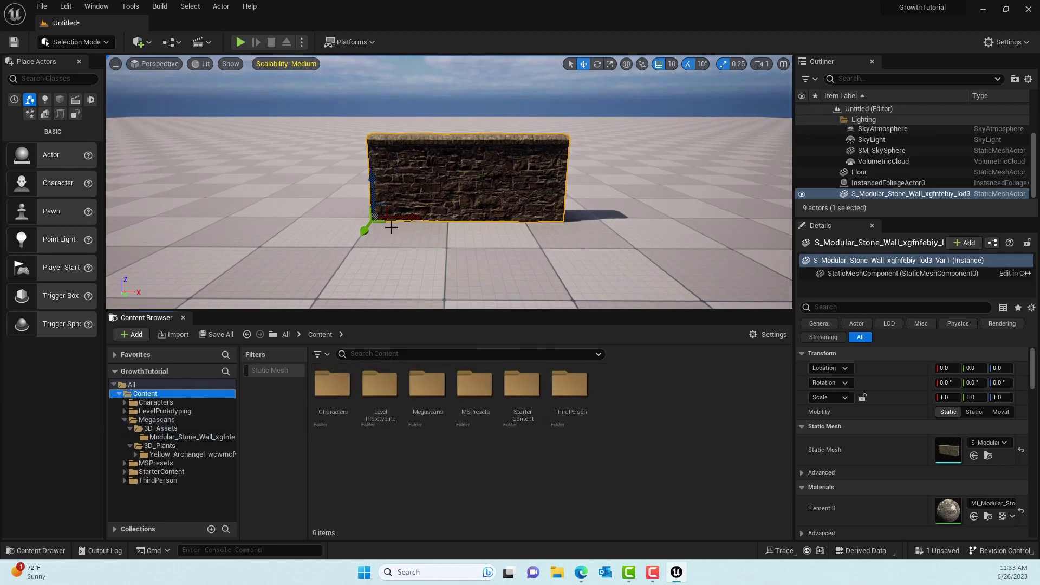
pyautogui.rightClick(607, 385)
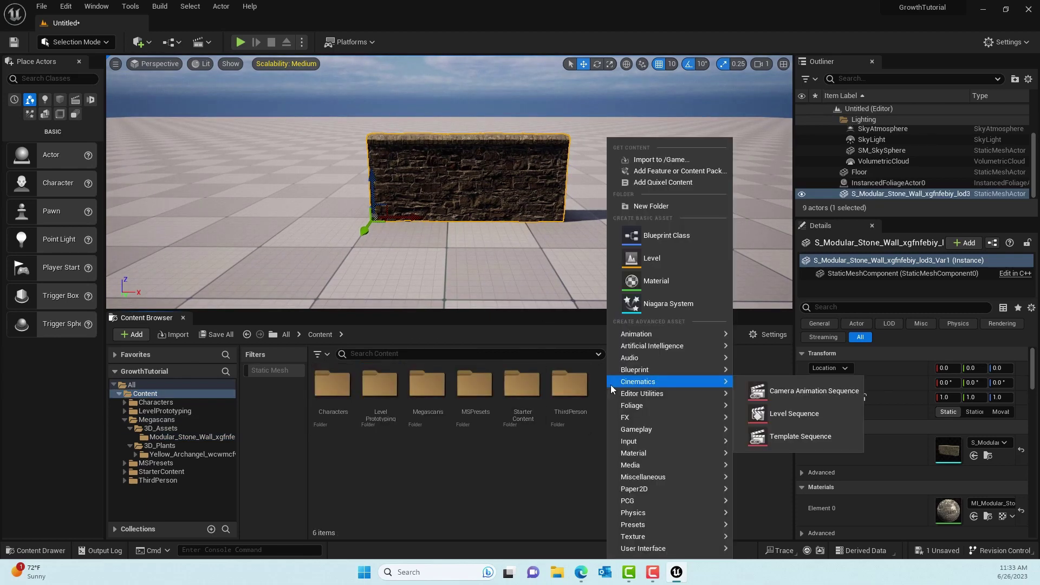
pyautogui.moveTo(651, 501)
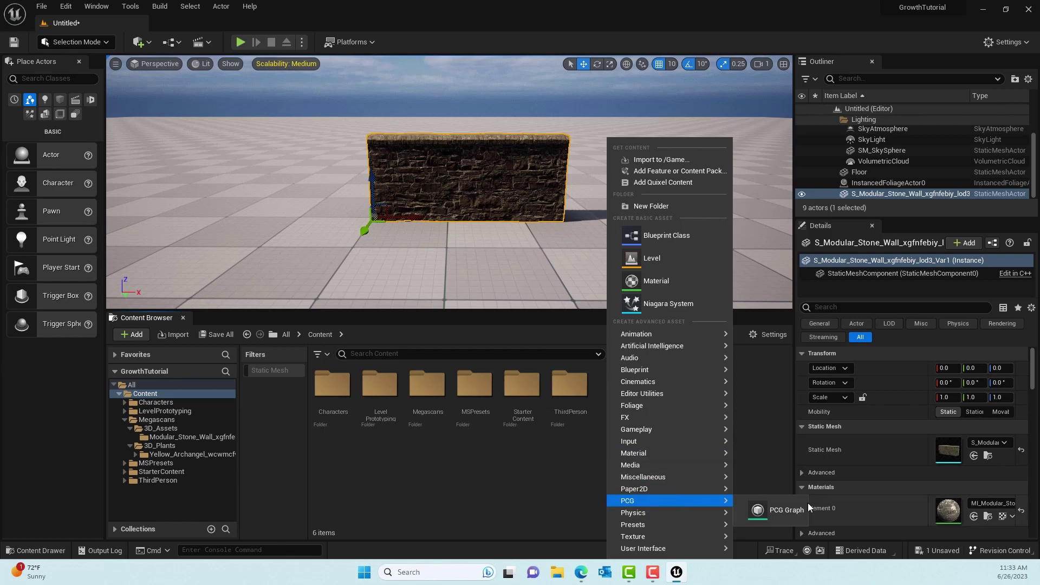
pyautogui.click(782, 508)
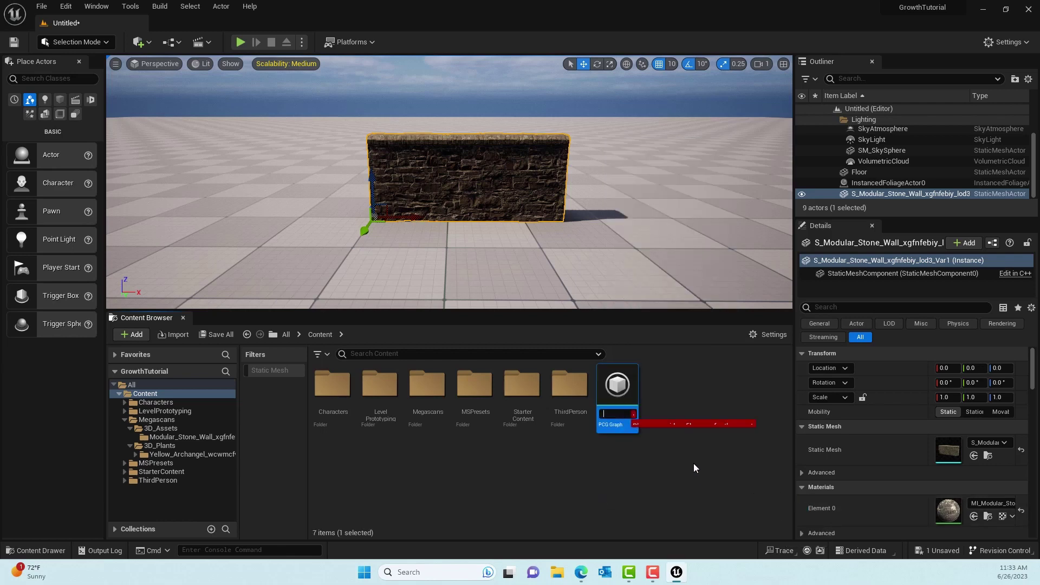
pyautogui.write('PCG')
pyautogui.write('_')
pyautogui.write('Growth')
pyautogui.press('Return')
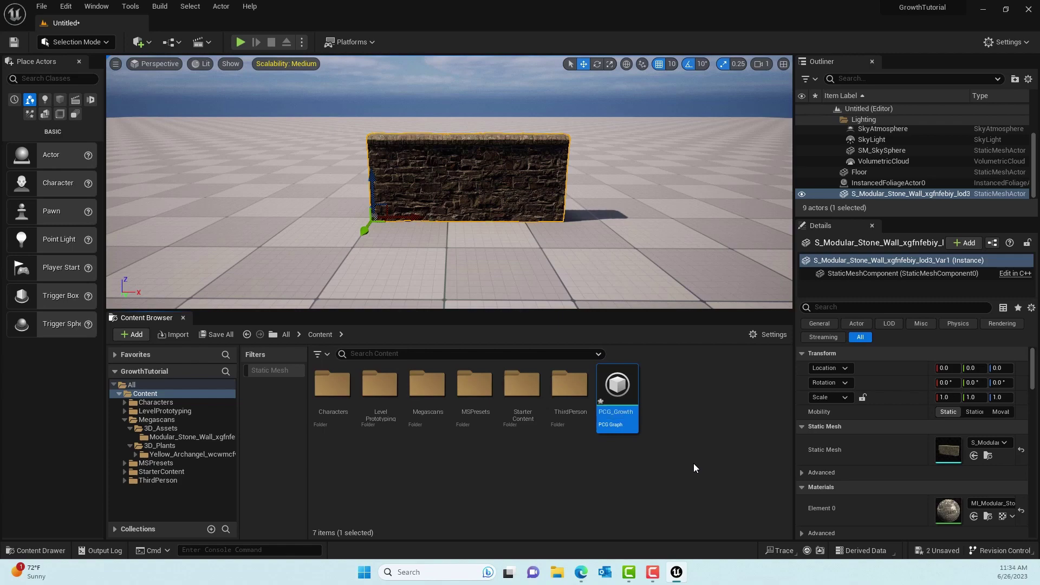
pyautogui.doubleClick(625, 392)
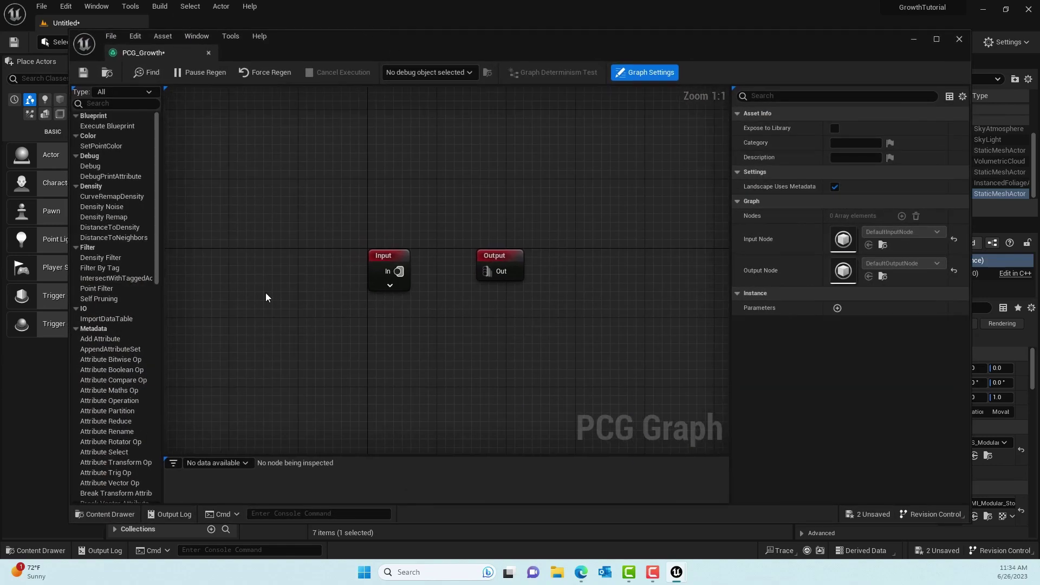
pyautogui.moveTo(171, 50); pyautogui.dragTo(180, 27)
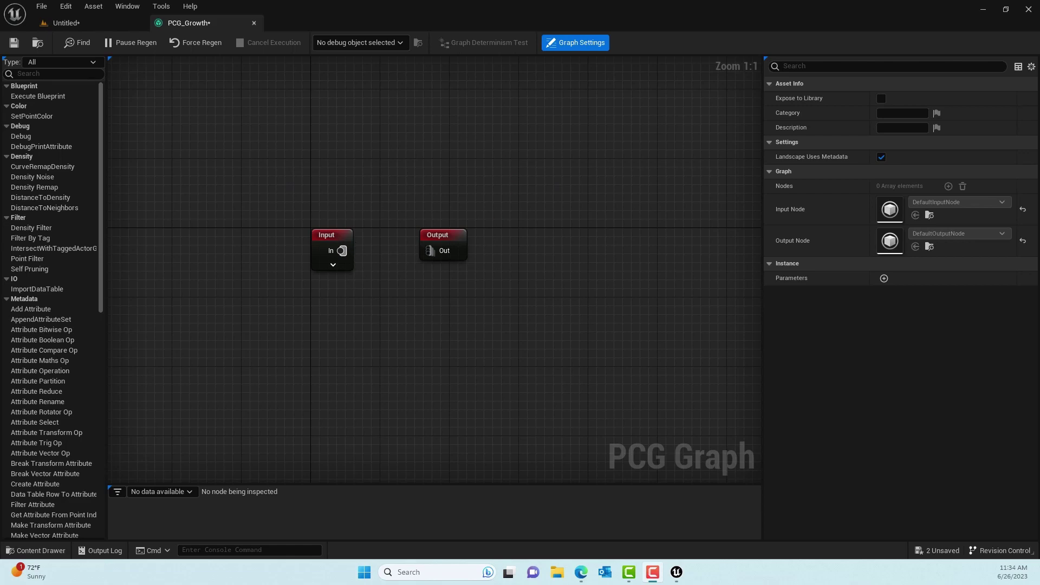
# Add a MeshSocketsToPoints node to the PCG graph and change its Blueprint Element Type to MeshToPoints.
pyautogui.rightClick(438, 299)
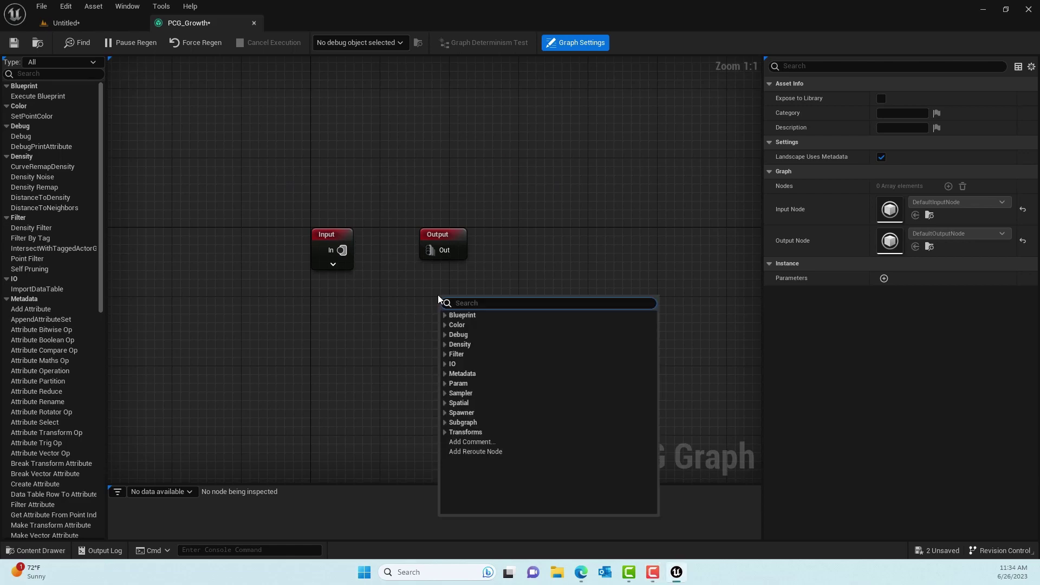
pyautogui.write('mesh')
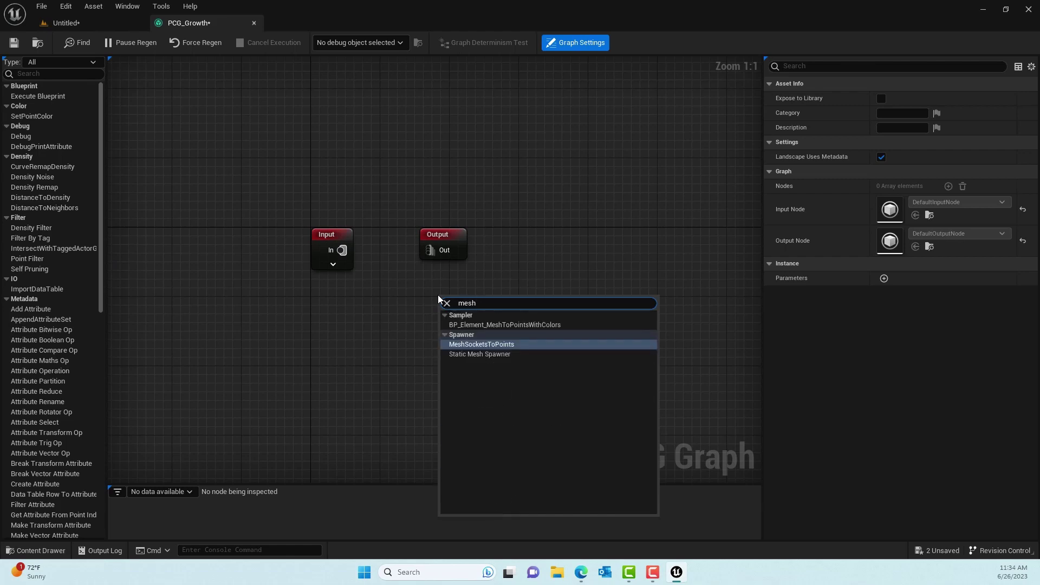
pyautogui.click(492, 345)
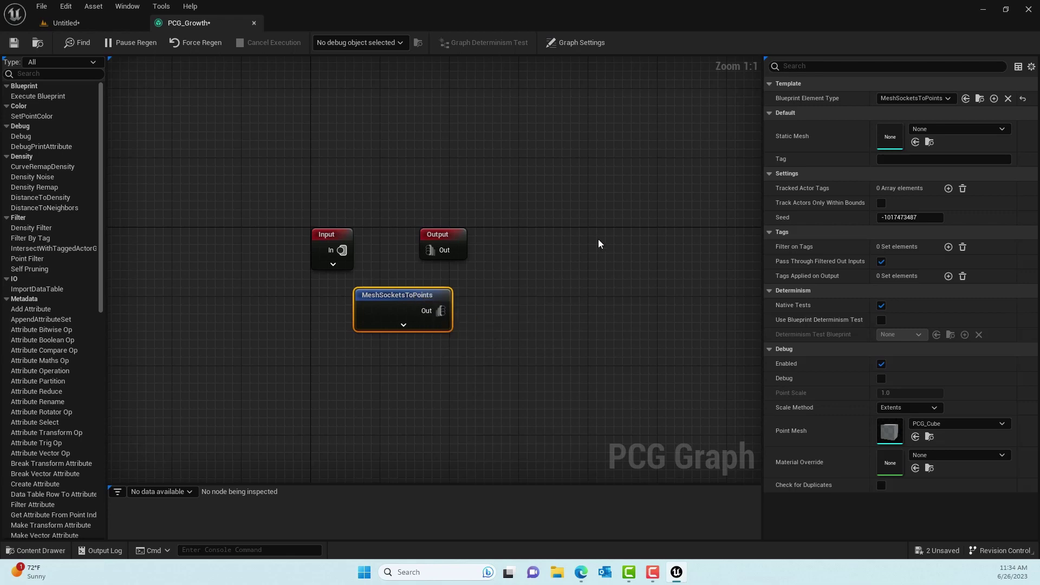
pyautogui.click(925, 99)
pyautogui.write('me')
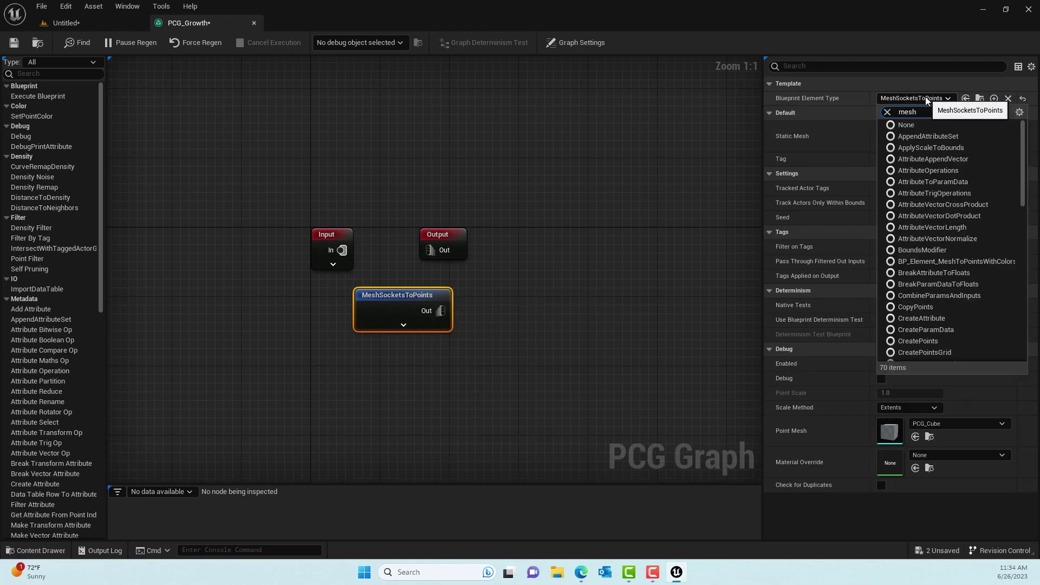
pyautogui.write('sh')
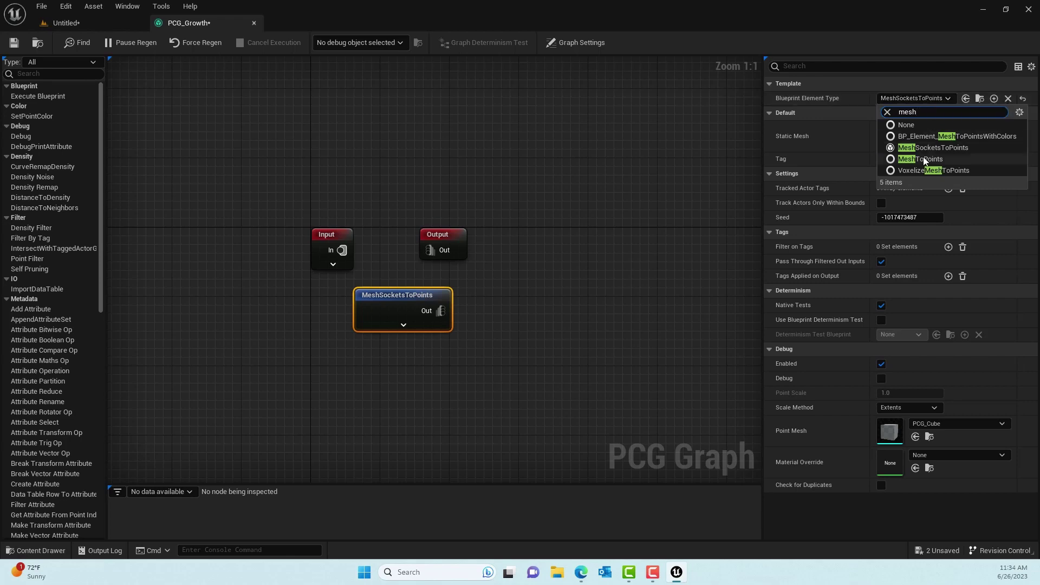
pyautogui.click(930, 159)
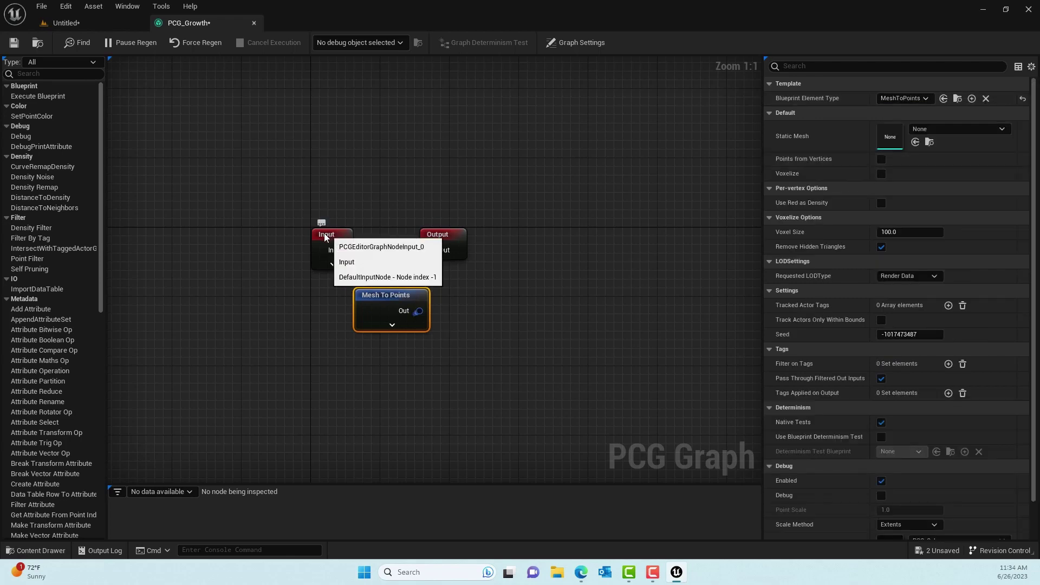
# Spread the Input and Output nodes apart to make room around the Mesh To Points node, and select that node.
pyautogui.moveTo(328, 234); pyautogui.dragTo(250, 218)
pyautogui.moveTo(438, 234); pyautogui.dragTo(555, 217)
pyautogui.moveTo(394, 249); pyautogui.dragTo(435, 196, button='right')
pyautogui.click(435, 249)
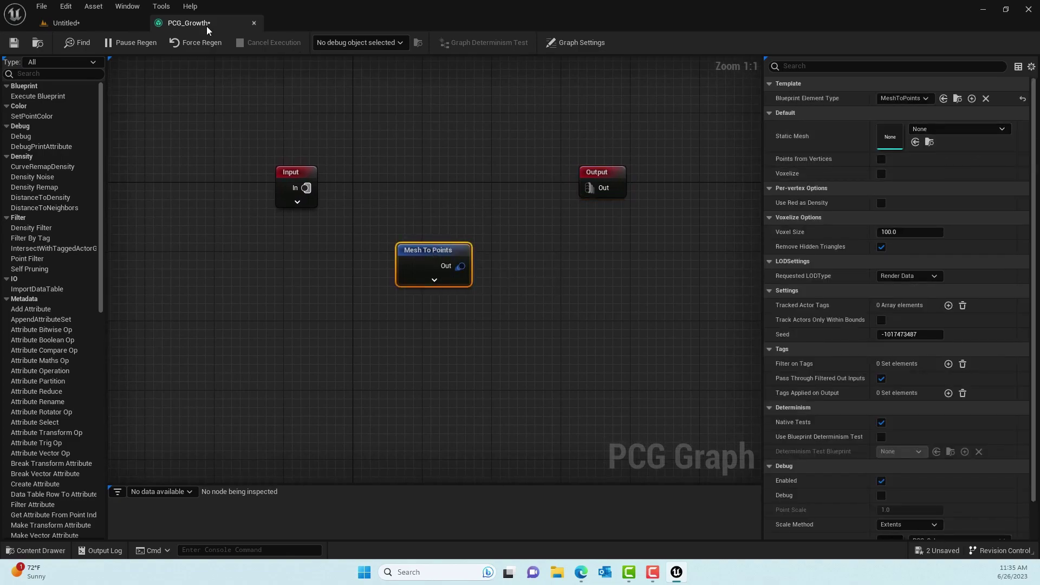
# Assign the level's S_Modular_Stone_Wall mesh as the Static Mesh of the Mesh To Points node.
pyautogui.click(93, 23)
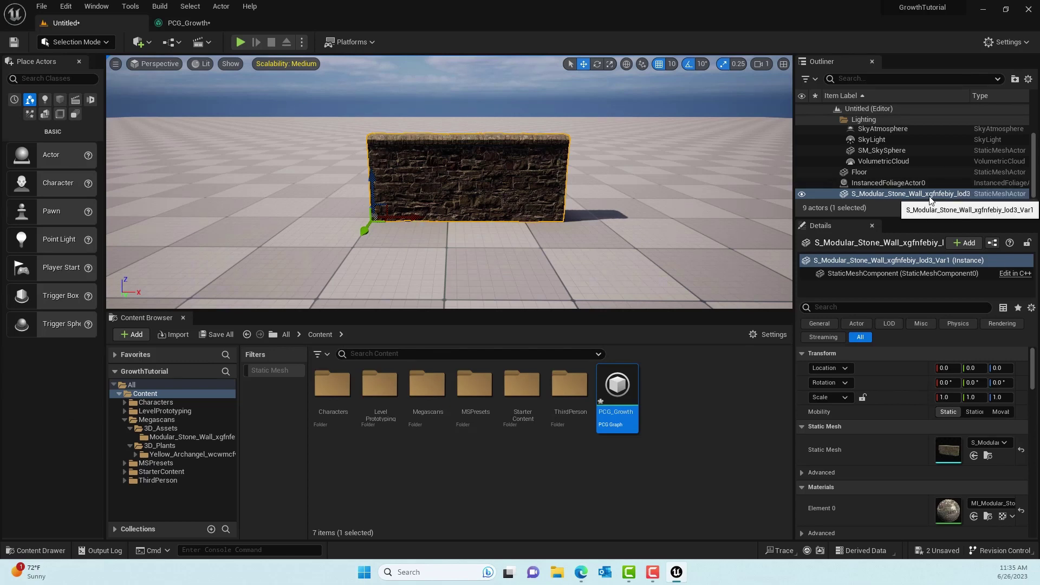
pyautogui.click(989, 456)
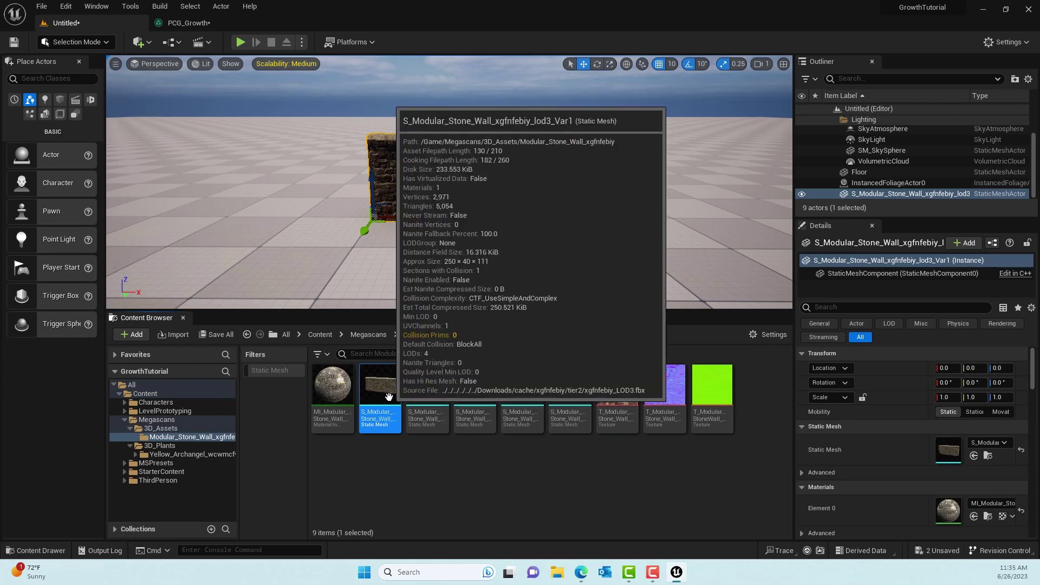
pyautogui.click(203, 20)
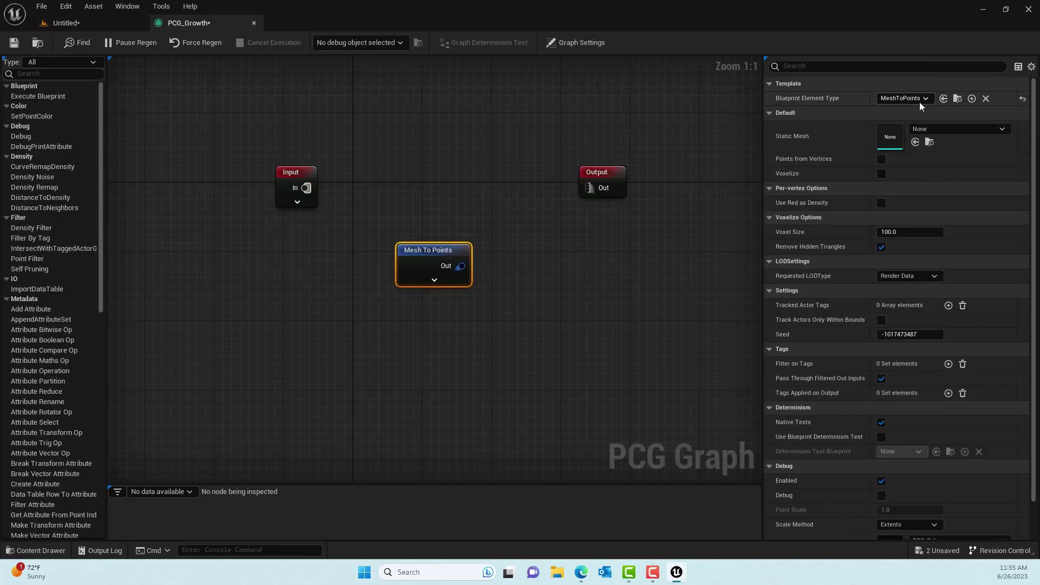
pyautogui.click(916, 143)
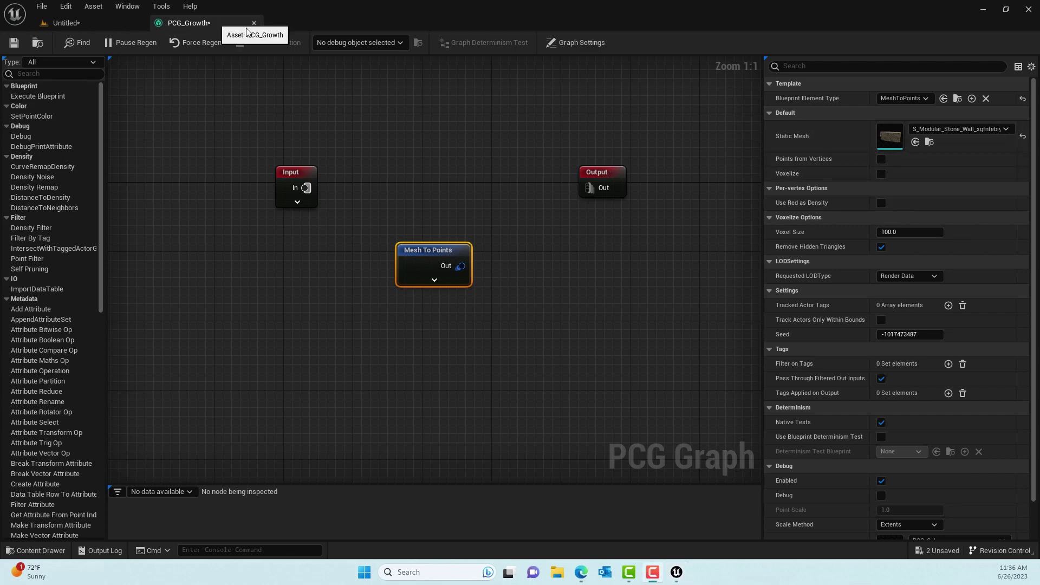
# Save the PCG graph and place PCG_Growth in the level with its location reset to 0, 0, 0.
pyautogui.click(14, 42)
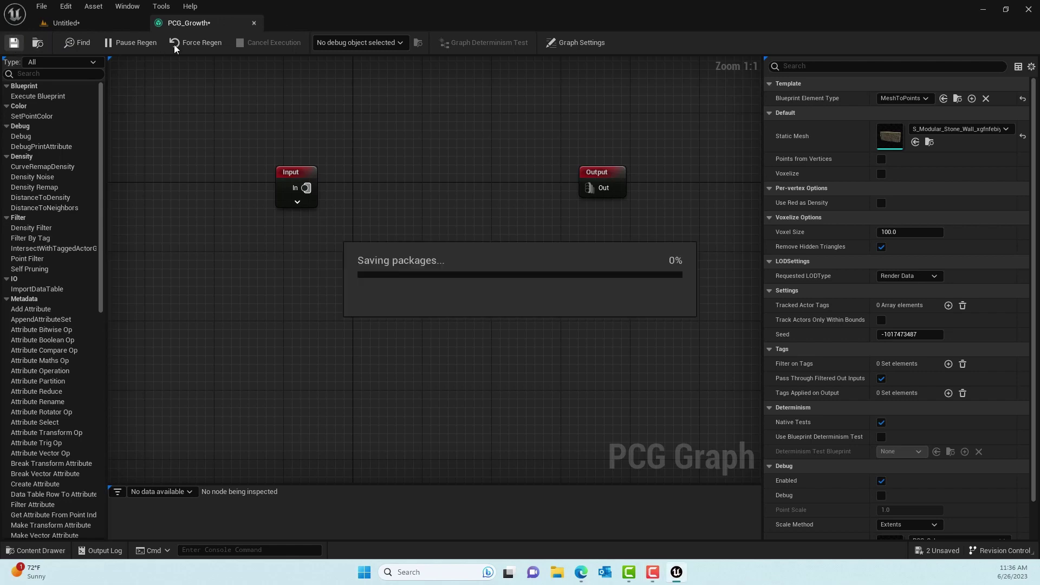
pyautogui.click(85, 24)
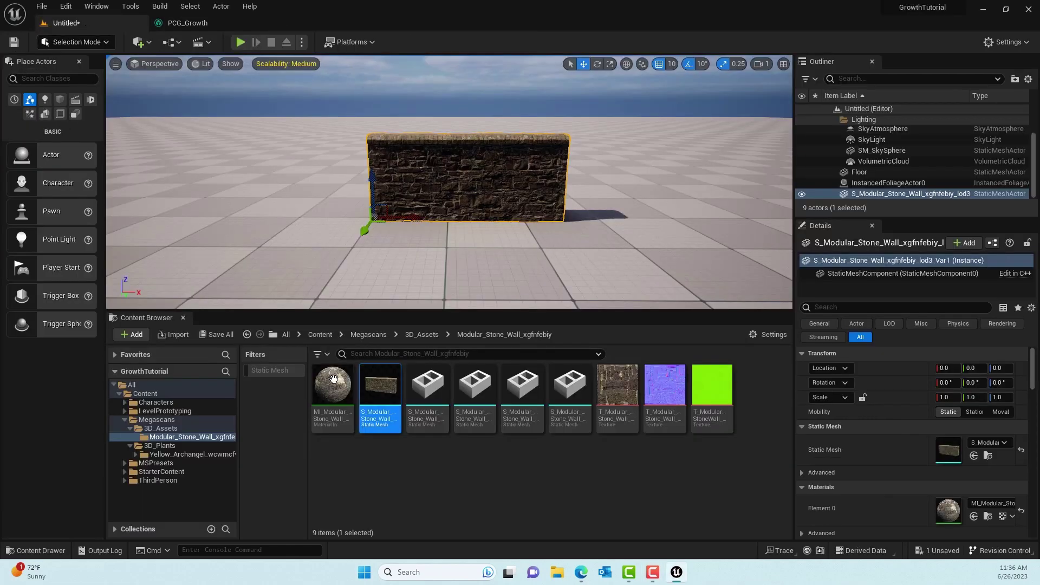
pyautogui.click(145, 394)
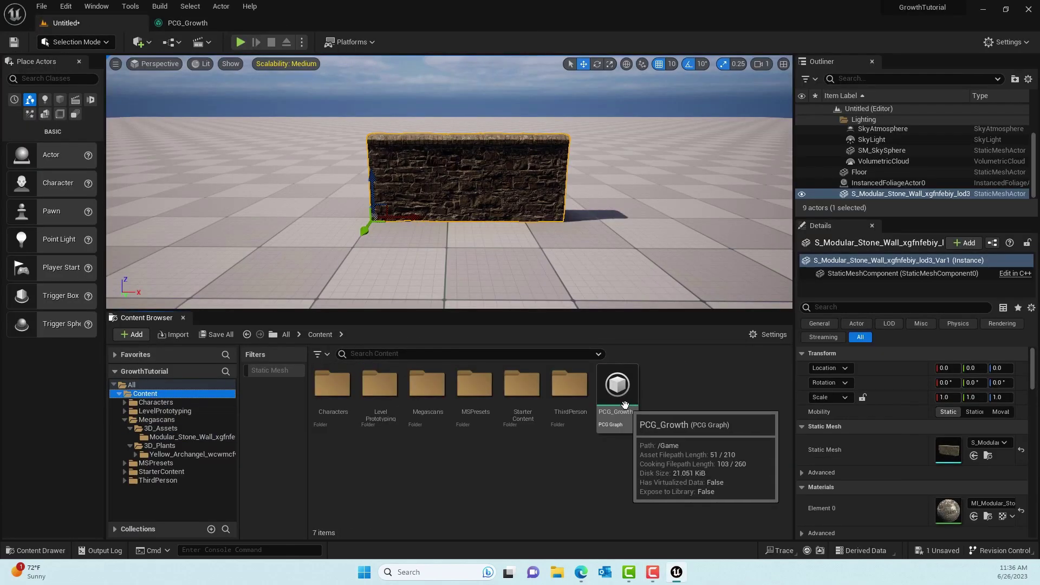
pyautogui.moveTo(627, 395); pyautogui.dragTo(457, 155)
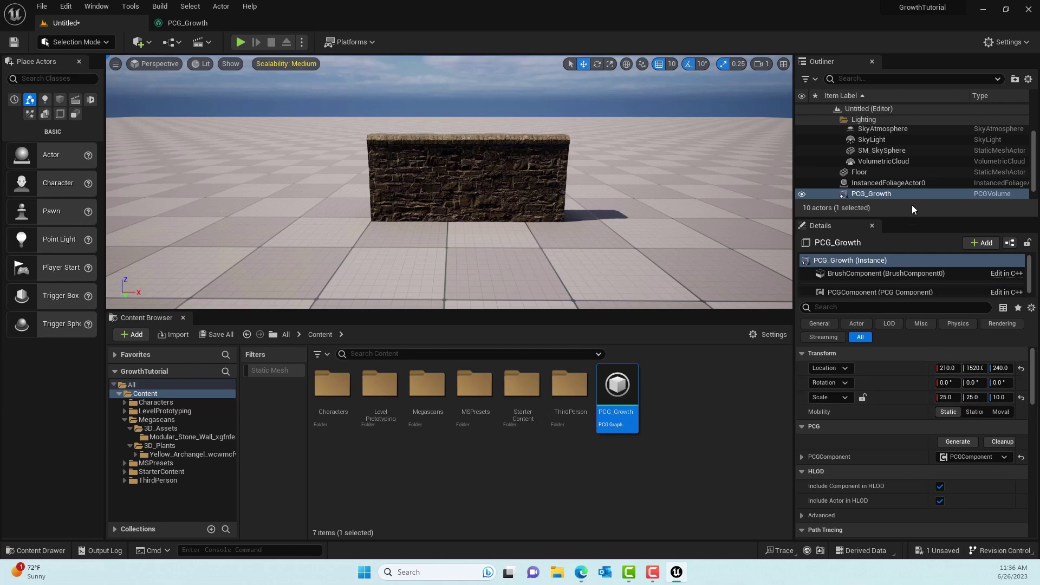
pyautogui.click(1021, 368)
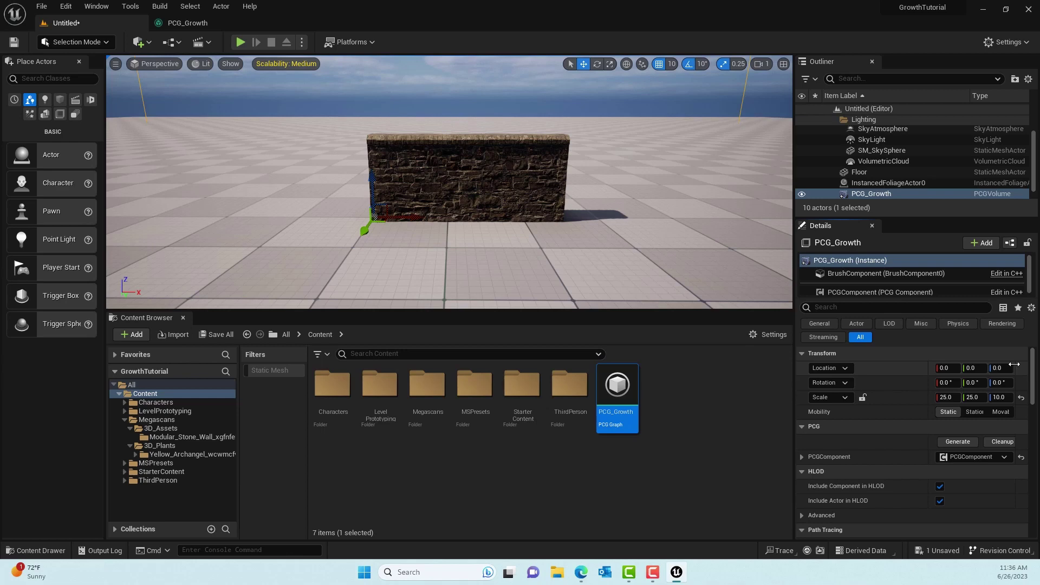
# Enable debug display on the Mesh To Points node and return to the level.
pyautogui.click(187, 23)
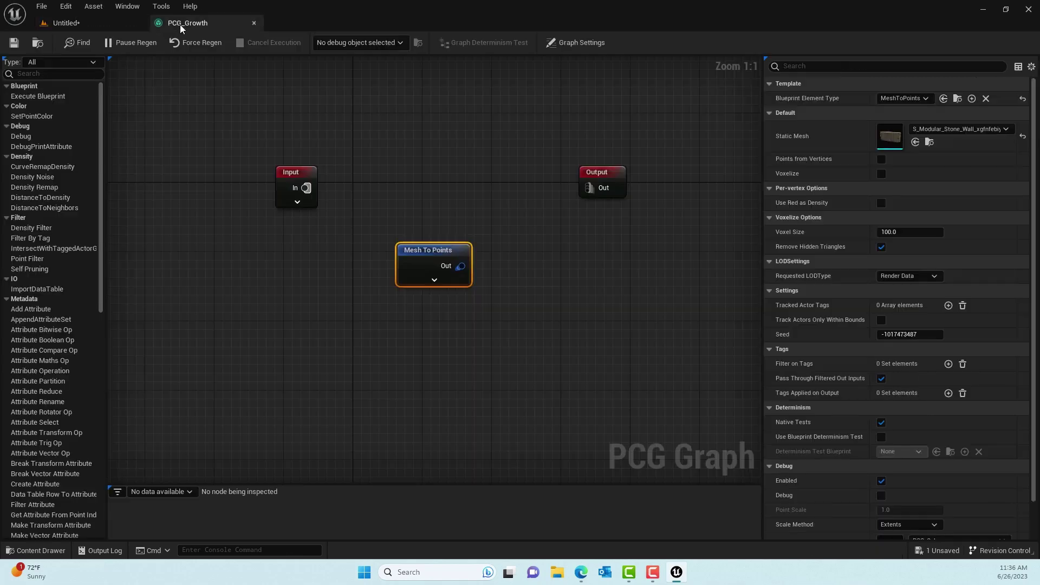
pyautogui.rightClick(423, 249)
pyautogui.click(450, 354)
pyautogui.click(66, 23)
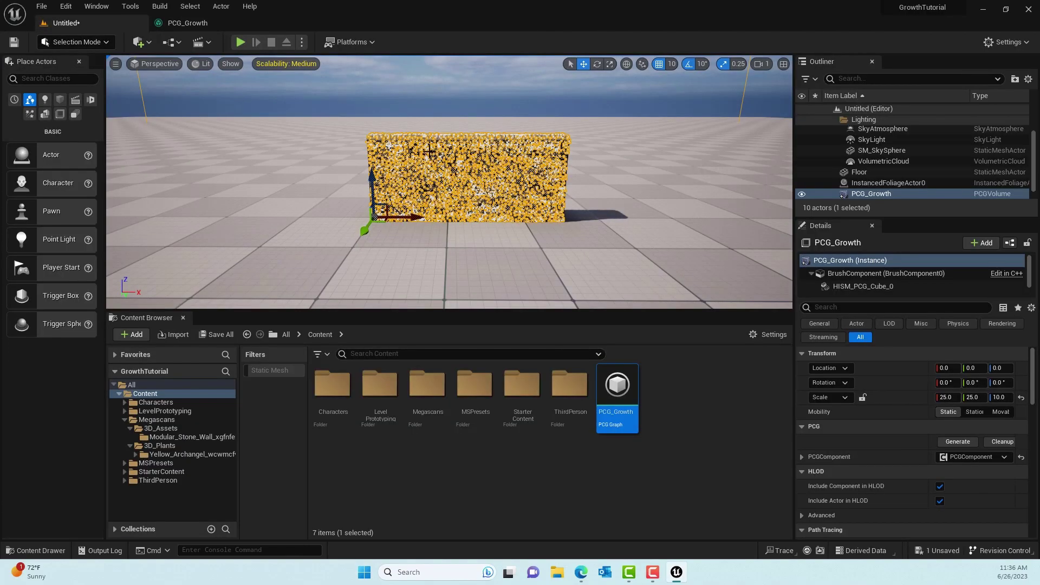
# Examine the debug points on the stone wall from close up and from several angles in the level.
pyautogui.moveTo(358, 133); pyautogui.dragTo(471, 168, button='right')
pyautogui.press('w')
pyautogui.press('s')
pyautogui.press('w')
pyautogui.press('s')
pyautogui.click(385, 98)
pyautogui.press('w')
pyautogui.press('w')
pyautogui.press('s')
pyautogui.press('w')
pyautogui.press('s')
pyautogui.press('w')
pyautogui.press('s')
pyautogui.press('s')
pyautogui.press('w')
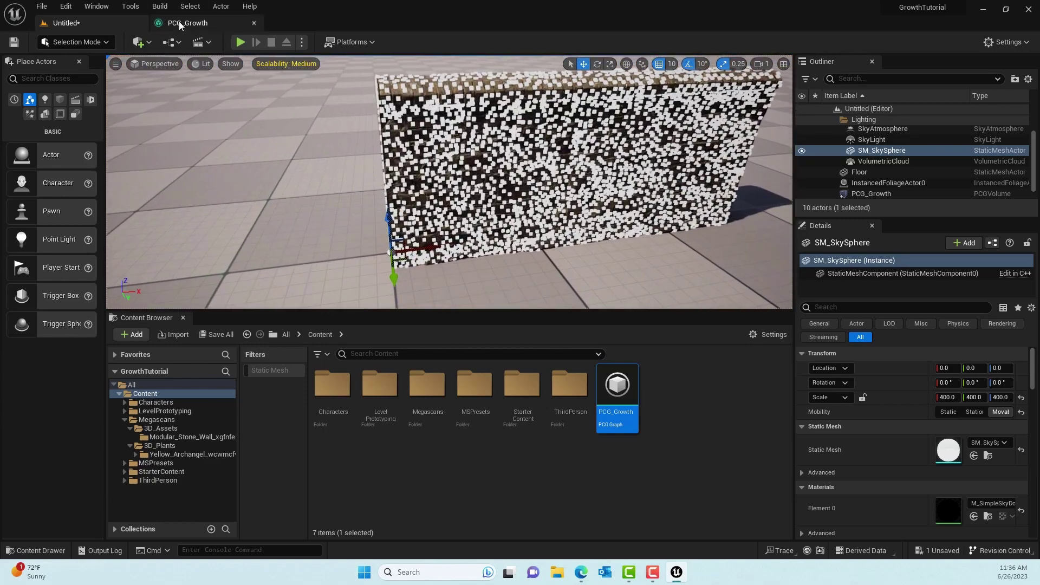
# Change the debug Scale Method of the Mesh To Points node to Relative and check the points in the level.
pyautogui.click(182, 22)
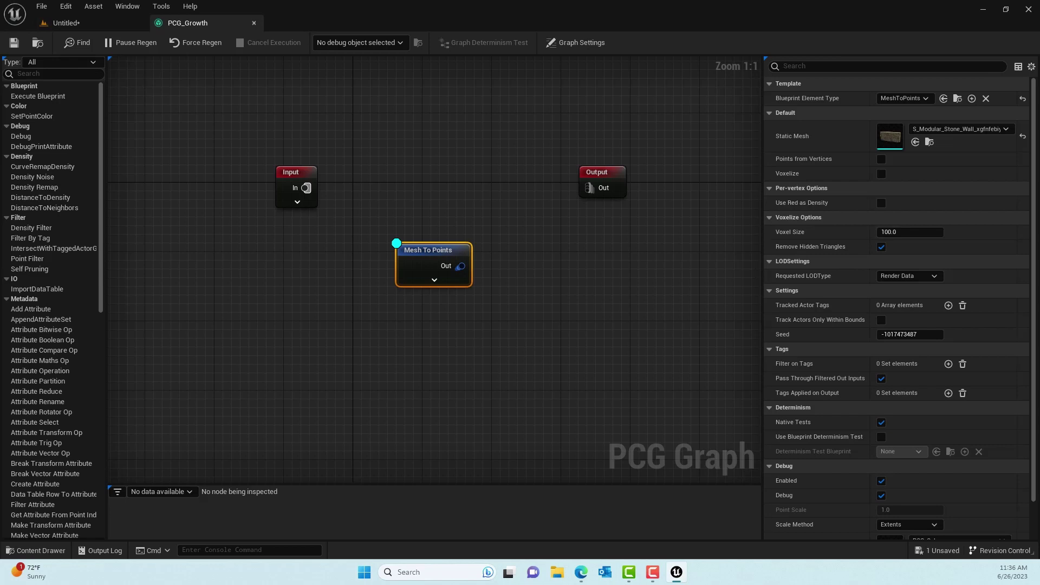
pyautogui.scroll(-3, 965, 321)
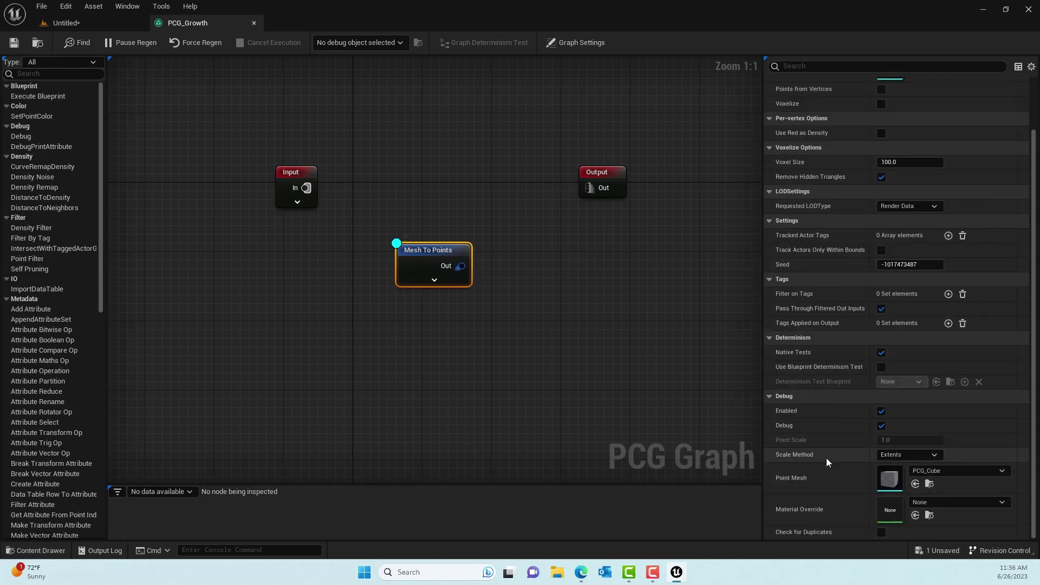
pyautogui.click(921, 455)
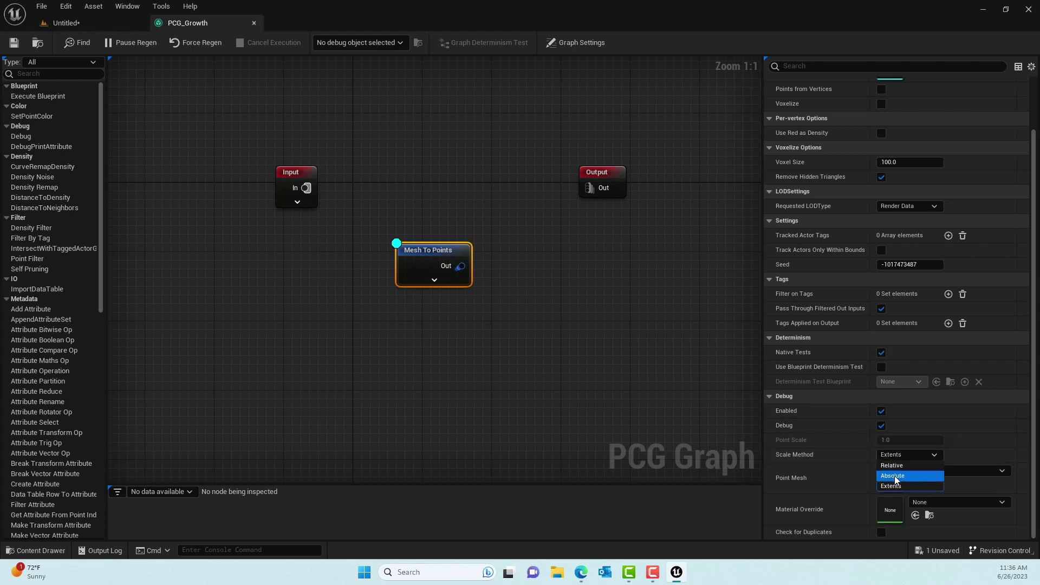
pyautogui.click(902, 469)
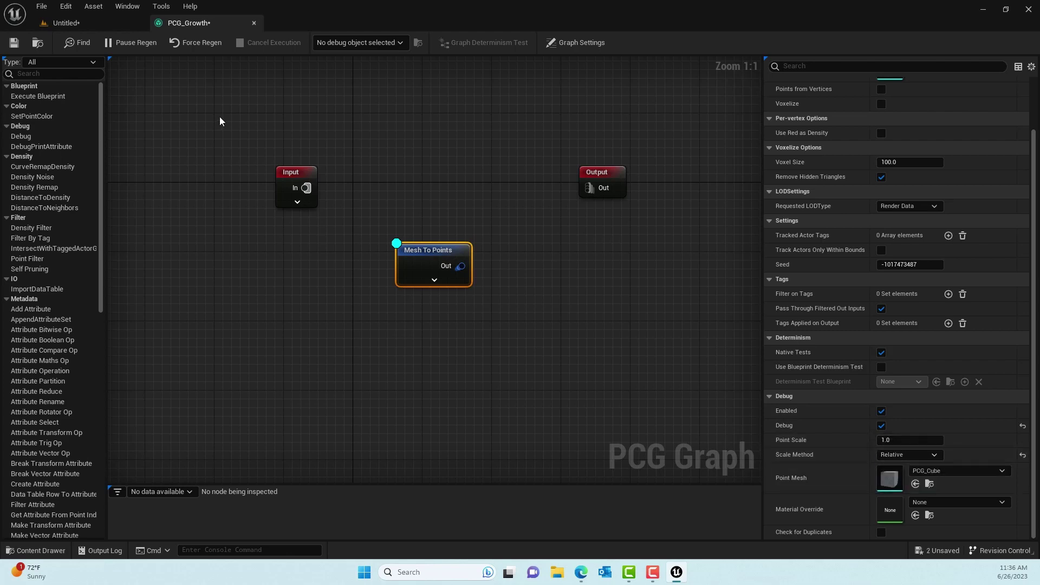
pyautogui.click(135, 24)
pyautogui.moveTo(378, 174); pyautogui.dragTo(358, 211, button='right')
pyautogui.moveTo(524, 218); pyautogui.dragTo(524, 144, button='right')
# Set the debug Point Scale of the Mesh To Points node to 0.001 and check the wall in the level.
pyautogui.click(189, 27)
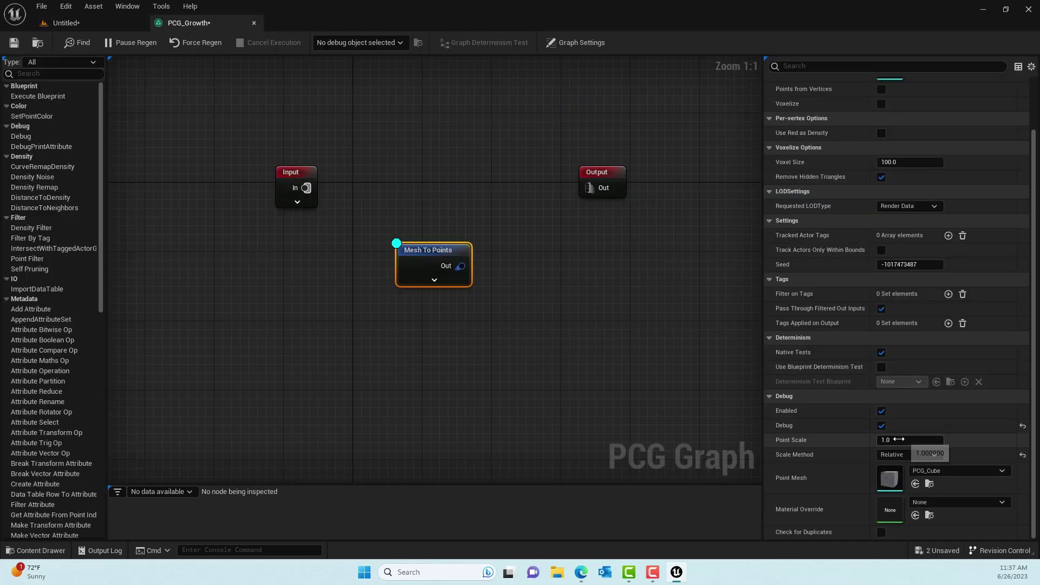
pyautogui.click(907, 441)
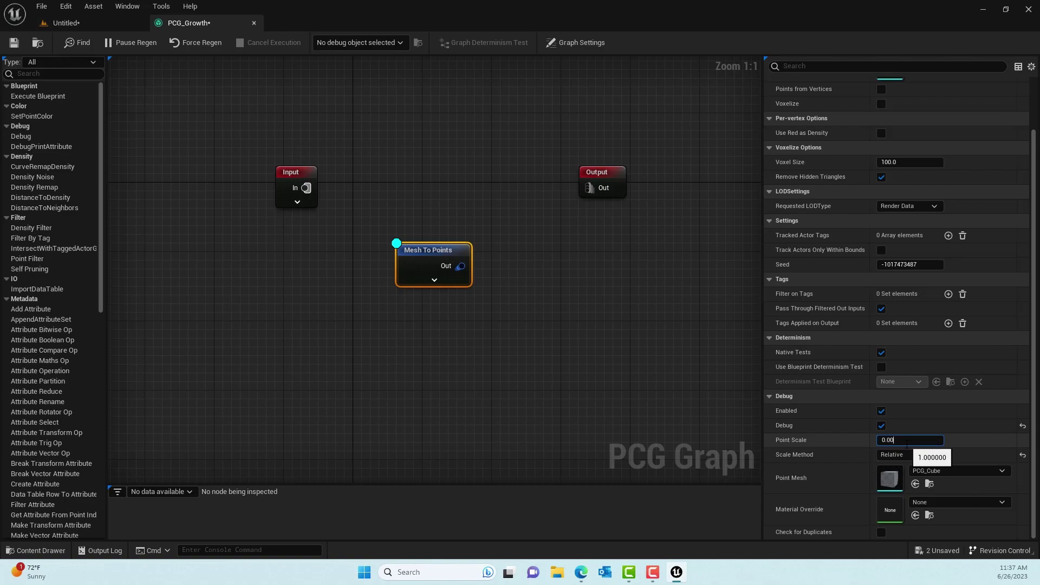
pyautogui.click(87, 28)
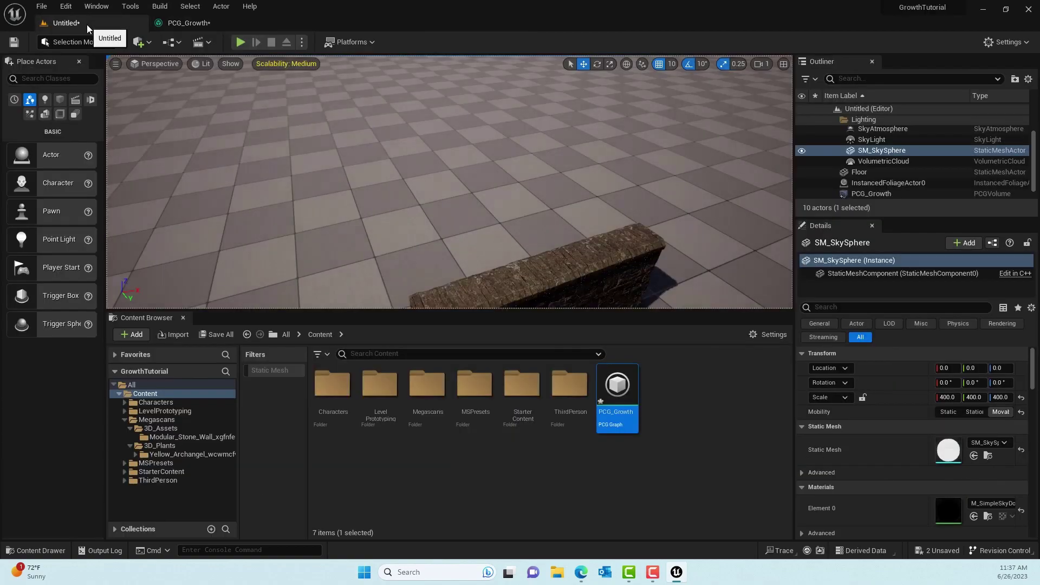
pyautogui.moveTo(369, 198); pyautogui.dragTo(417, 190, button='right')
pyautogui.press('s')
# Set the debug Point Scale of the Mesh To Points node to 0.01 and inspect the points on the wall.
pyautogui.click(187, 22)
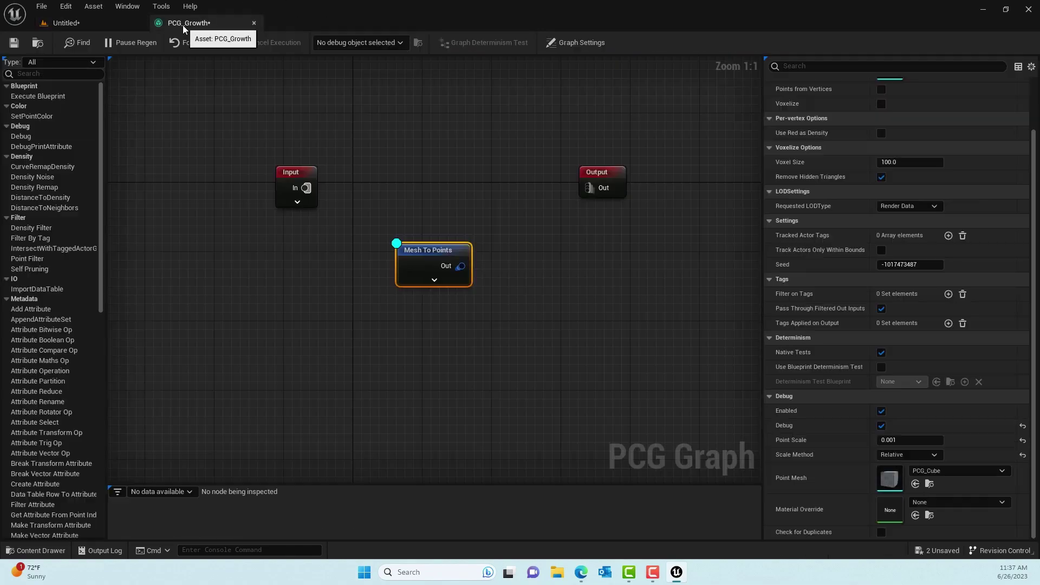
pyautogui.click(902, 441)
pyautogui.write('0')
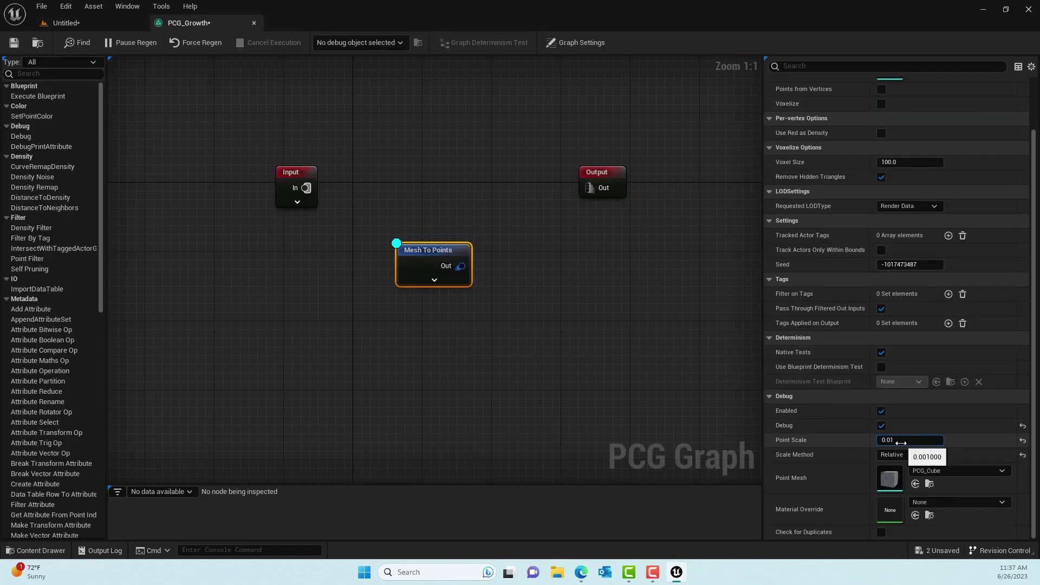
pyautogui.click(68, 23)
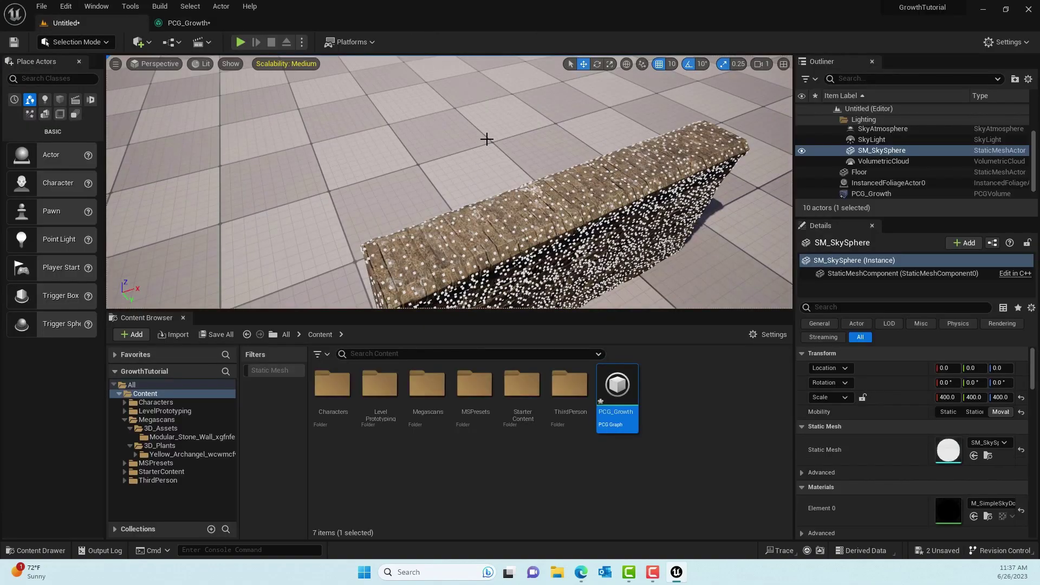
pyautogui.moveTo(450, 182)
pyautogui.mouseDown(button='right')
pyautogui.moveTo(461, 201)
pyautogui.moveTo(455, 125)
pyautogui.moveTo(520, 130)
pyautogui.moveTo(472, 152)
pyautogui.moveTo(536, 140)
pyautogui.moveTo(520, 135)
pyautogui.moveTo(596, 147)
pyautogui.moveTo(612, 141)
pyautogui.moveTo(591, 136)
pyautogui.moveTo(623, 139)
pyautogui.moveTo(433, 195)
pyautogui.mouseUp(button='right')
# Try Points from Vertices on the Mesh To Points node, compare the points on the wall, and turn the option off again.
pyautogui.click(188, 23)
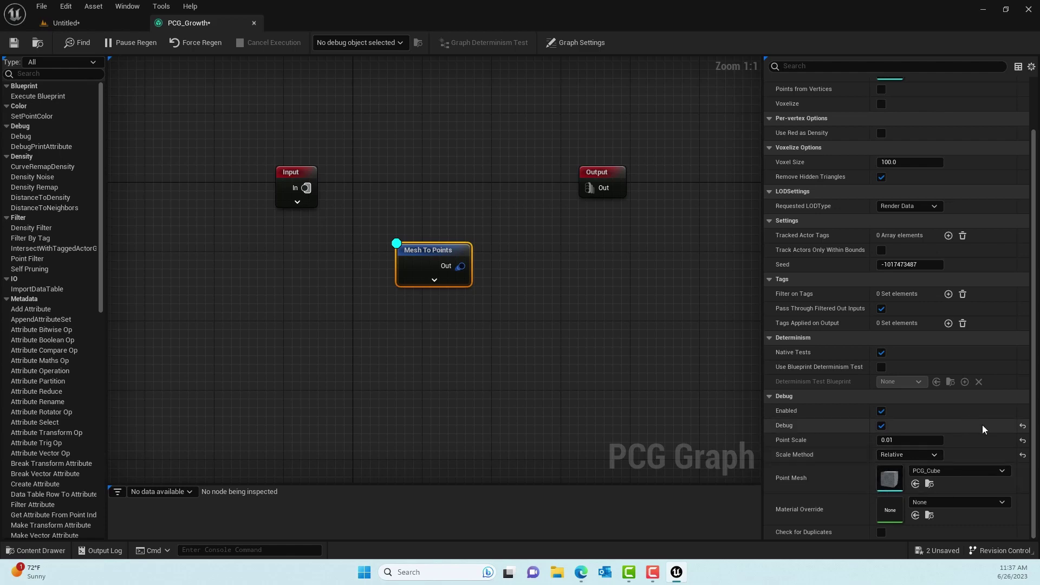
pyautogui.scroll(3, 983, 425)
pyautogui.scroll(-3, 983, 425)
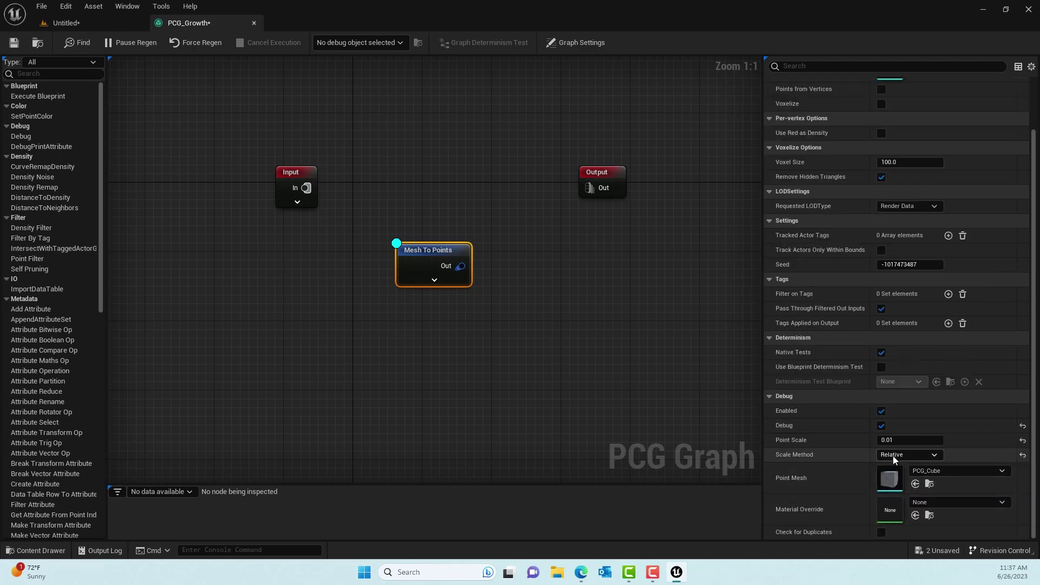
pyautogui.scroll(2, 941, 437)
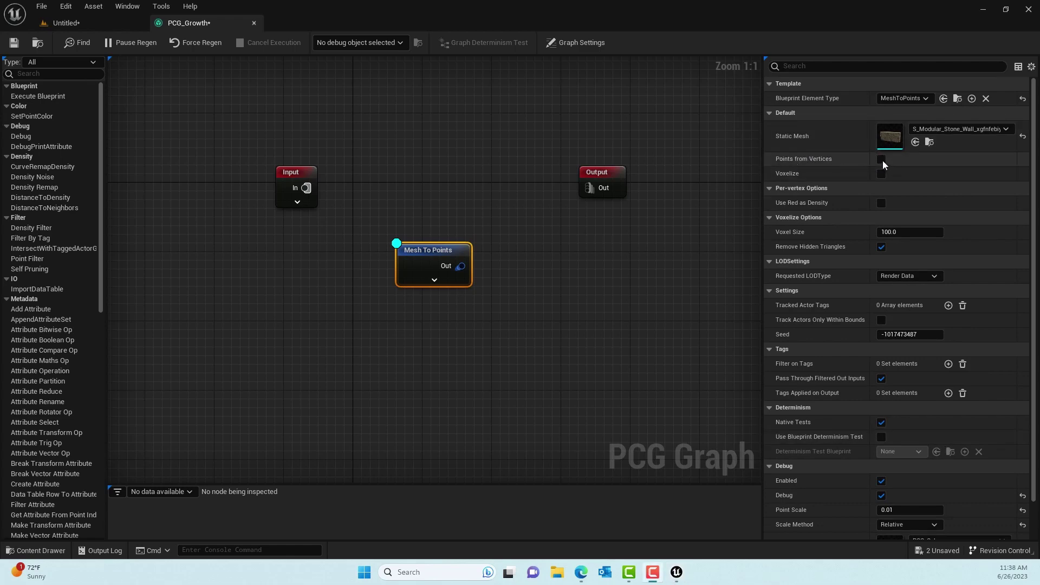
pyautogui.click(66, 23)
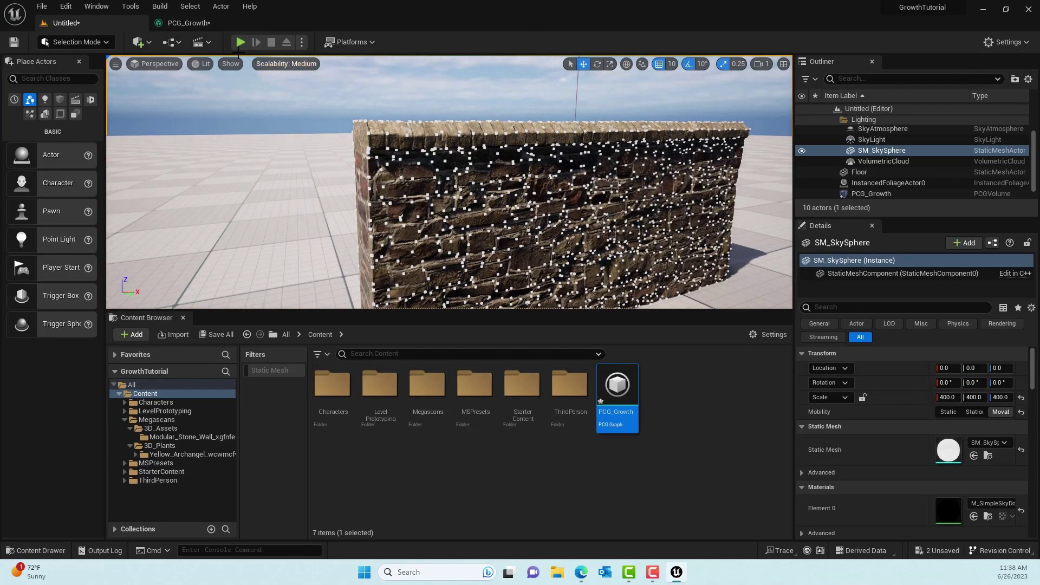
pyautogui.click(192, 24)
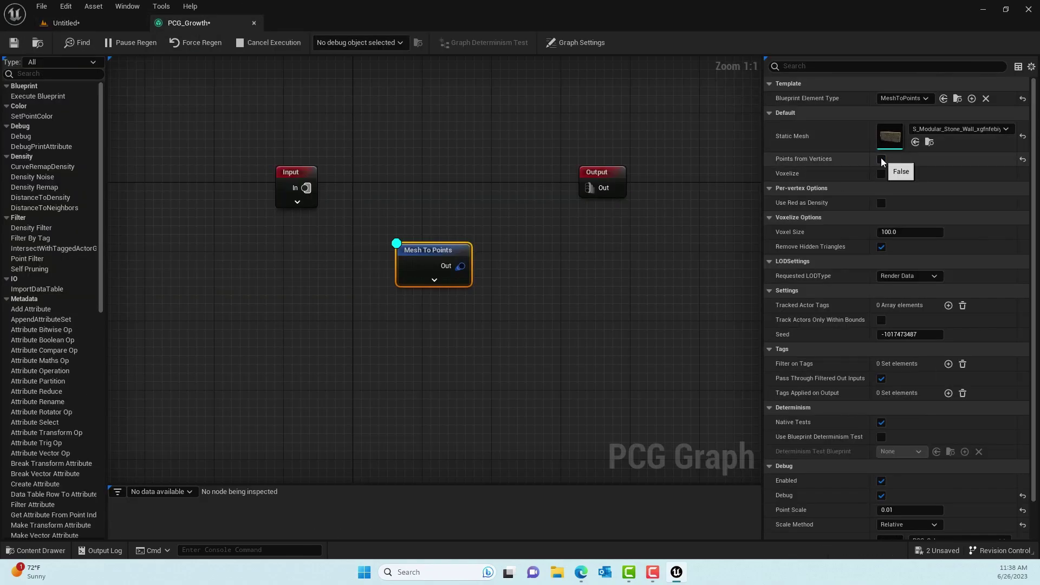
pyautogui.click(66, 23)
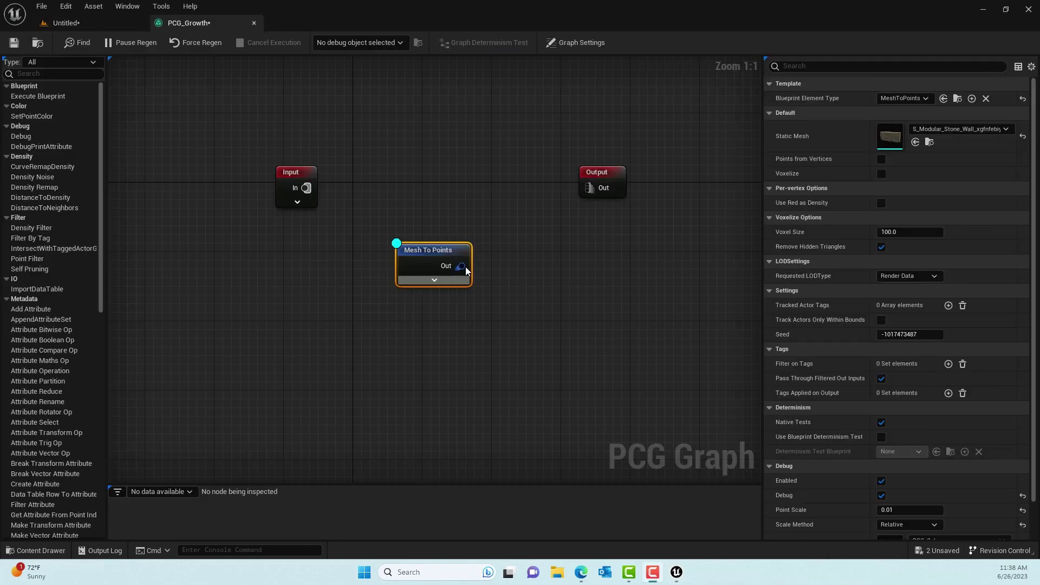
# Add a Static Mesh Spawner node connected to the output of the Mesh To Points node.
pyautogui.moveTo(465, 267); pyautogui.dragTo(539, 257)
pyautogui.write('static')
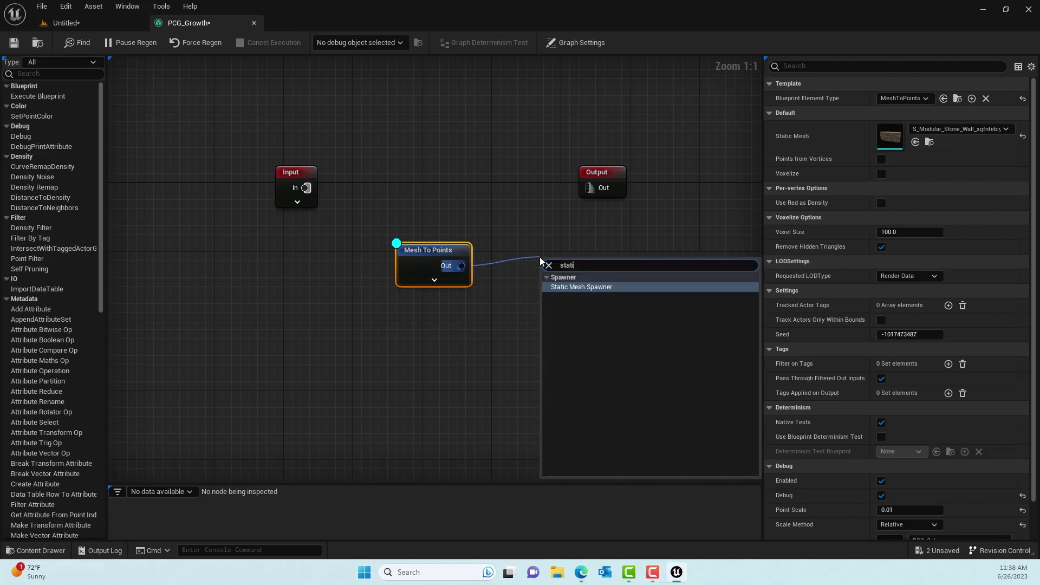
pyautogui.press('Return')
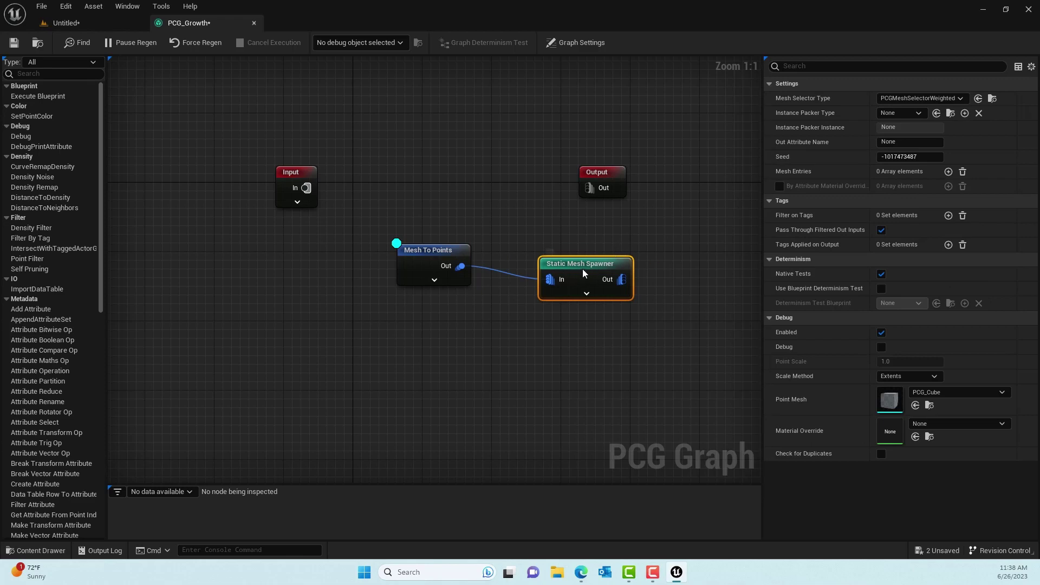
# Add a mesh entry to the Static Mesh Spawner and assign S_Yellow_Archangel_wcwmcfvia_Var10_lod1 as its static mesh.
pyautogui.click(948, 171)
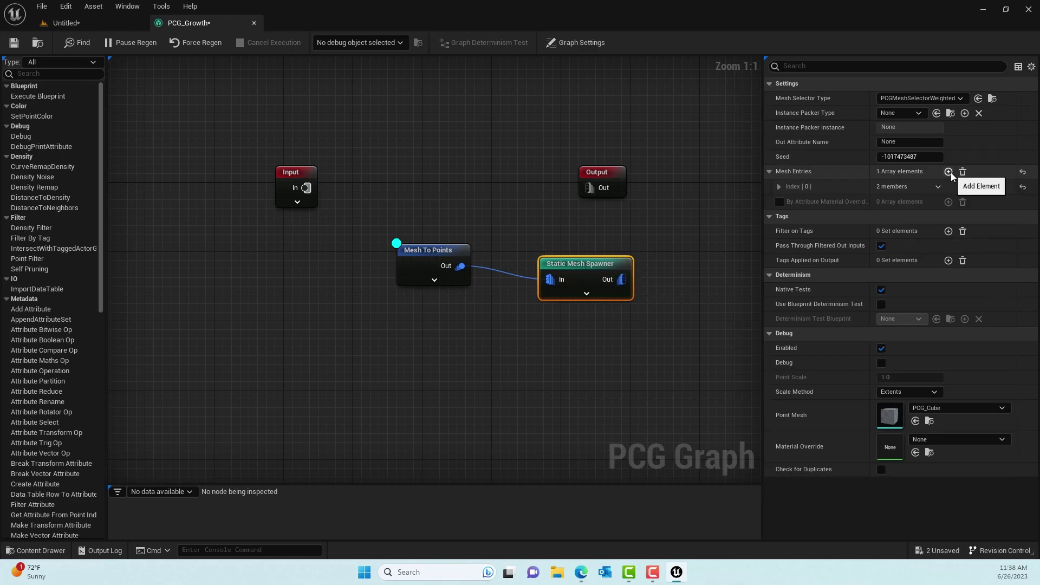
pyautogui.click(782, 188)
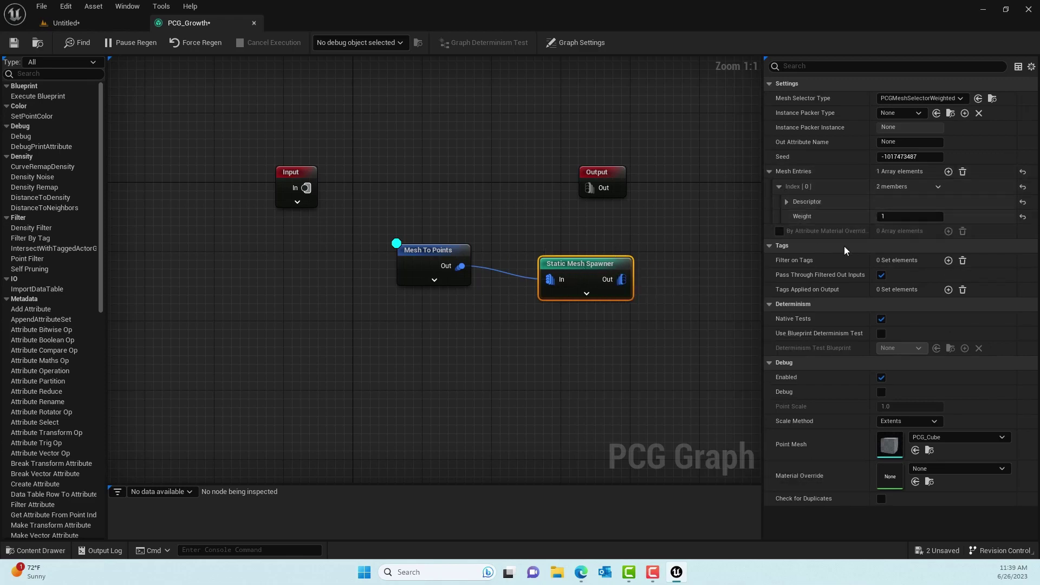
pyautogui.click(787, 202)
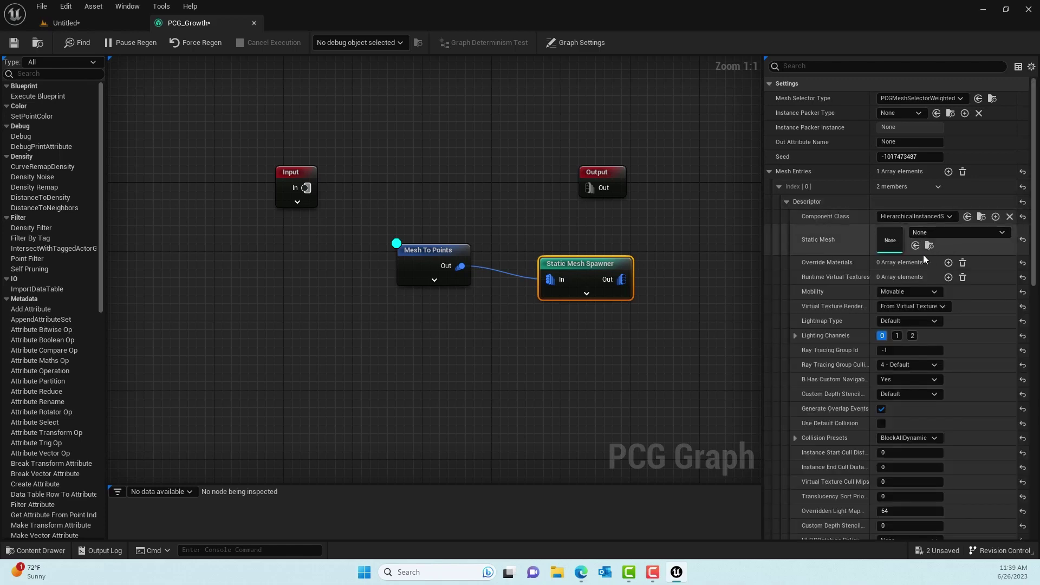
pyautogui.click(959, 233)
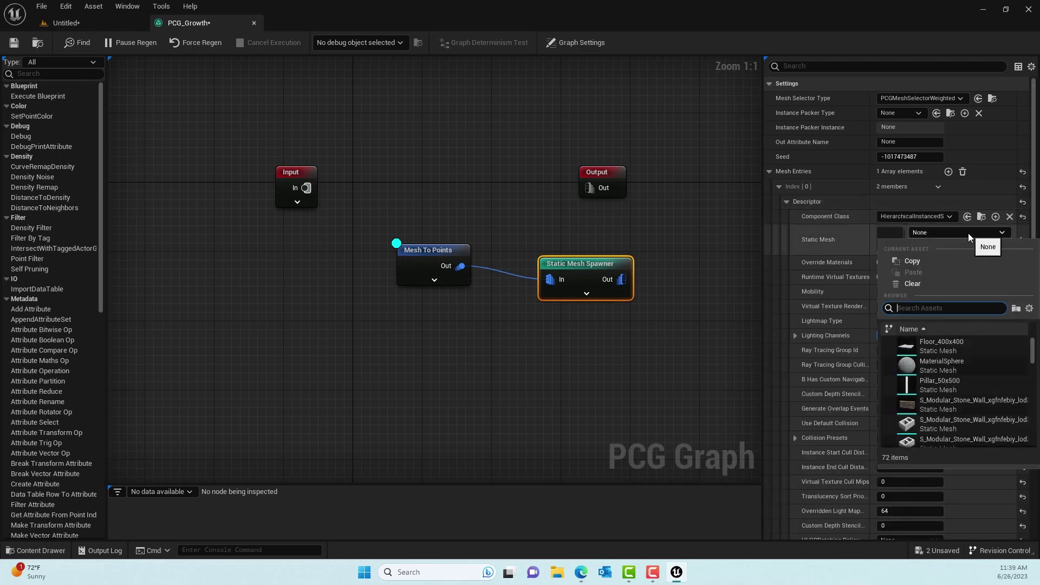
pyautogui.write('plant')
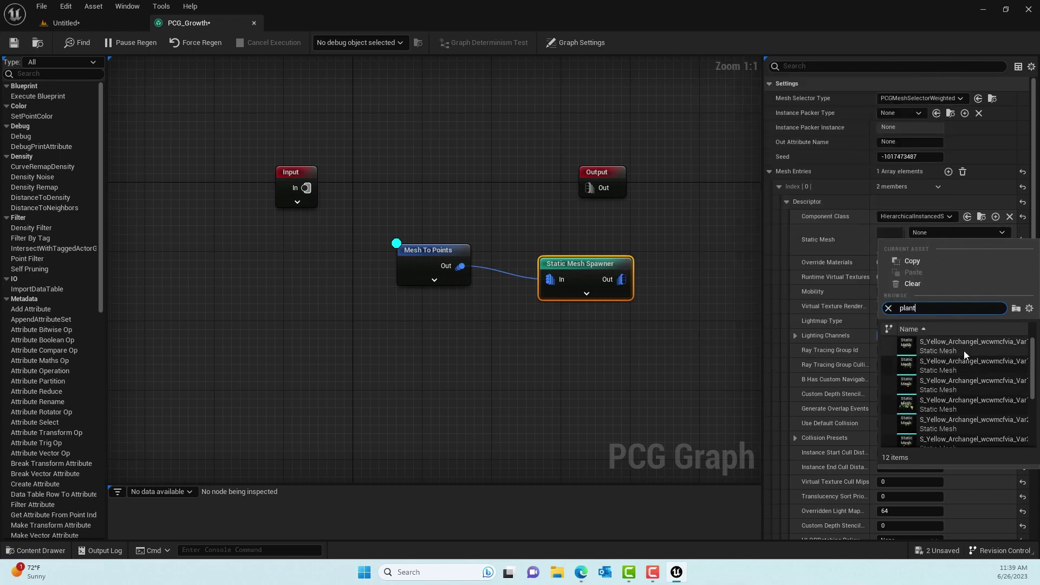
pyautogui.moveTo(964, 349)
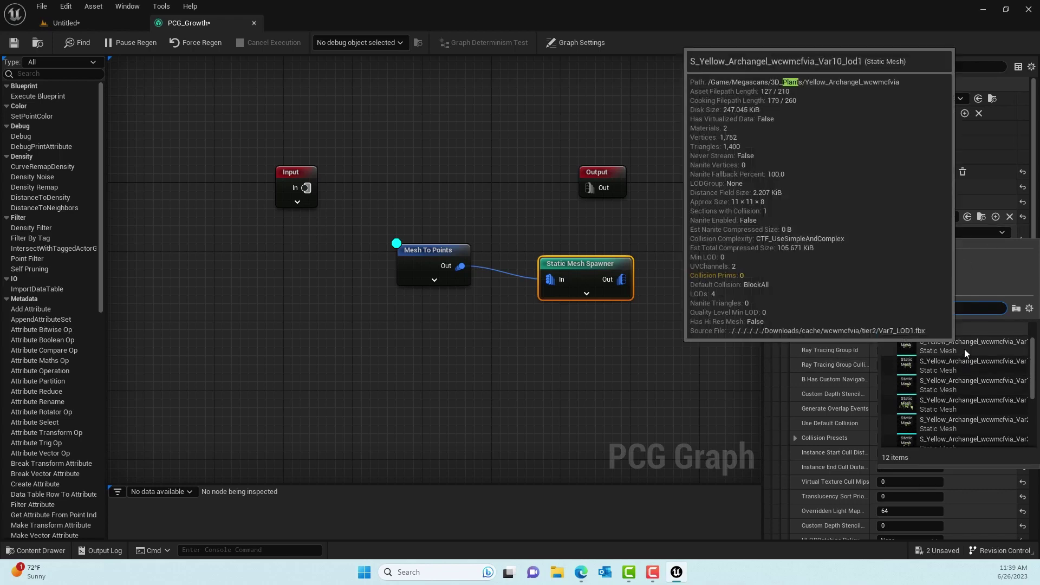
pyautogui.click(965, 349)
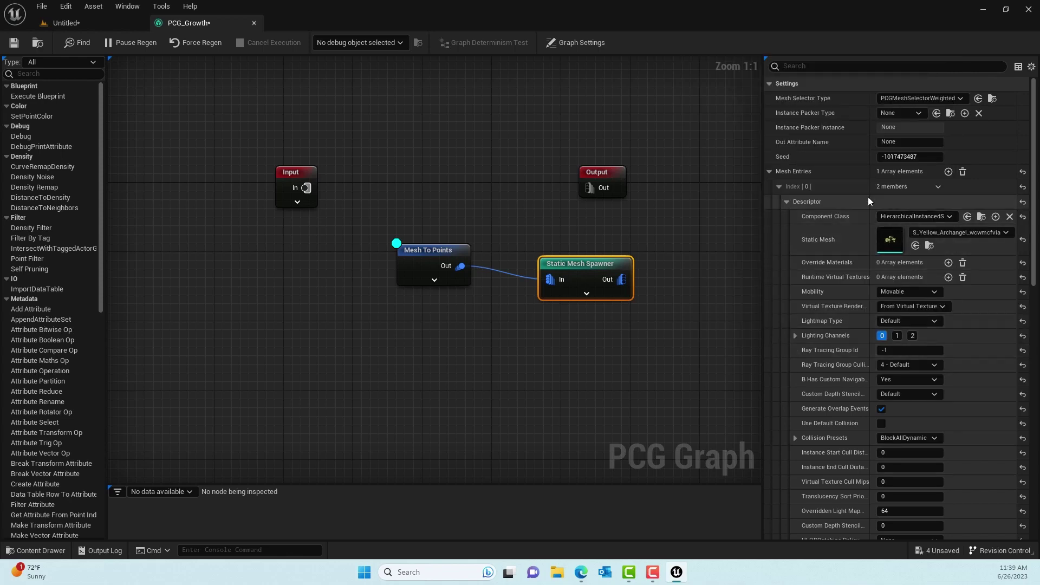
# Add a second mesh entry to the Static Mesh Spawner and assign another S_Yellow_Archangel_wcwmcfvia plant variant as its static mesh.
pyautogui.click(786, 201)
pyautogui.click(948, 171)
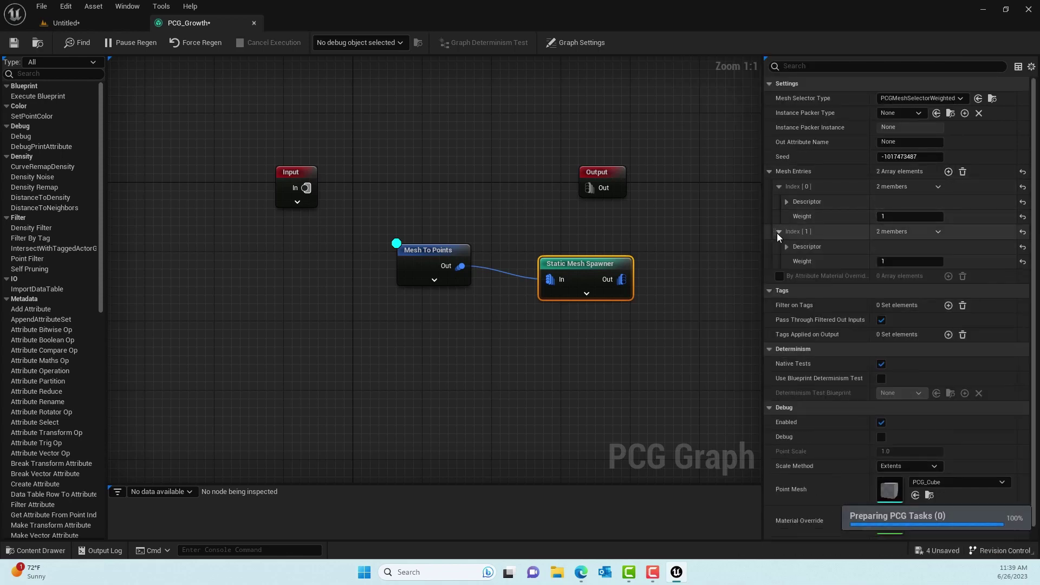
pyautogui.click(788, 246)
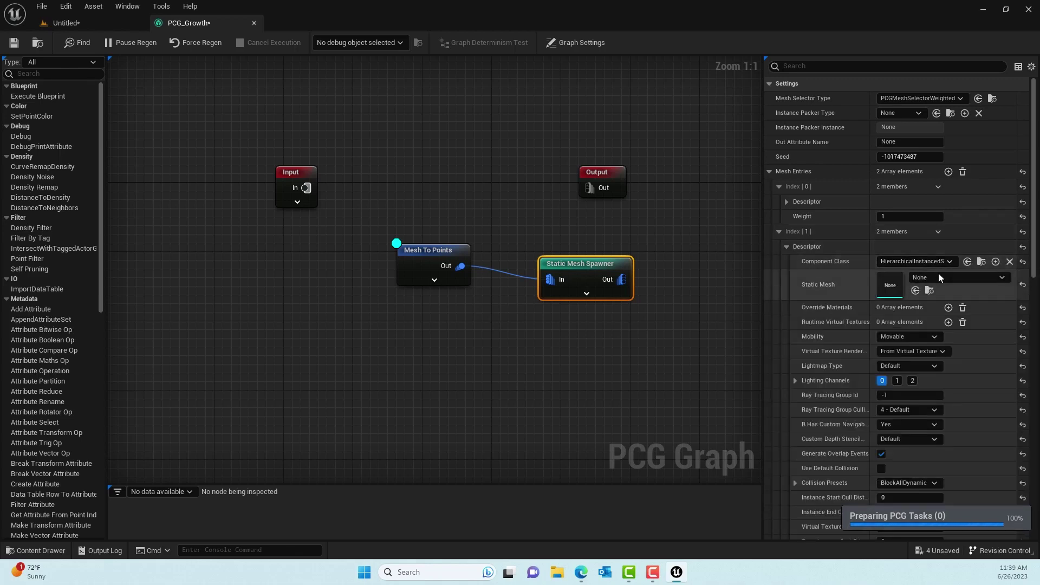
pyautogui.click(957, 281)
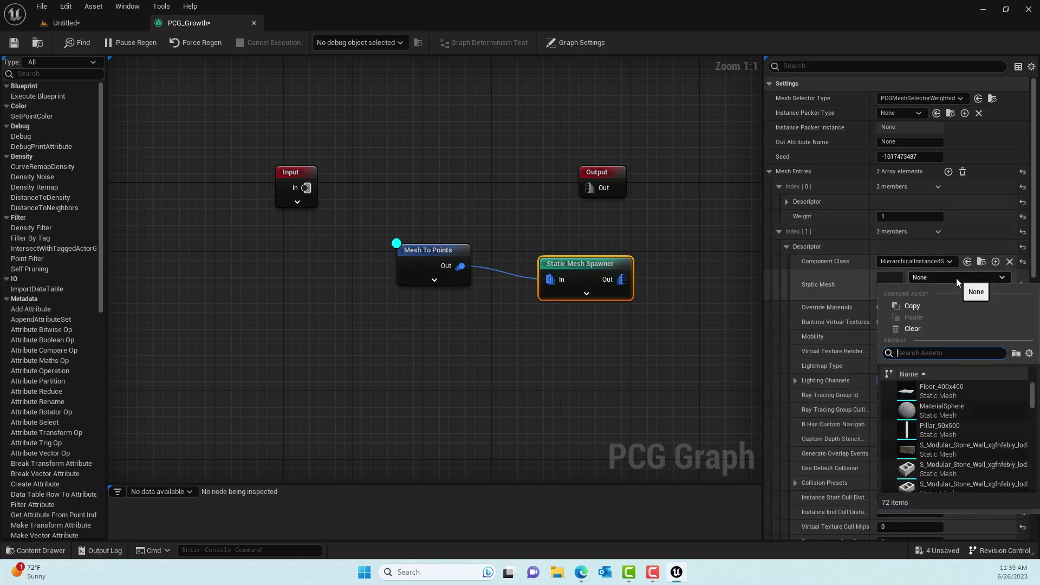
pyautogui.write('plant')
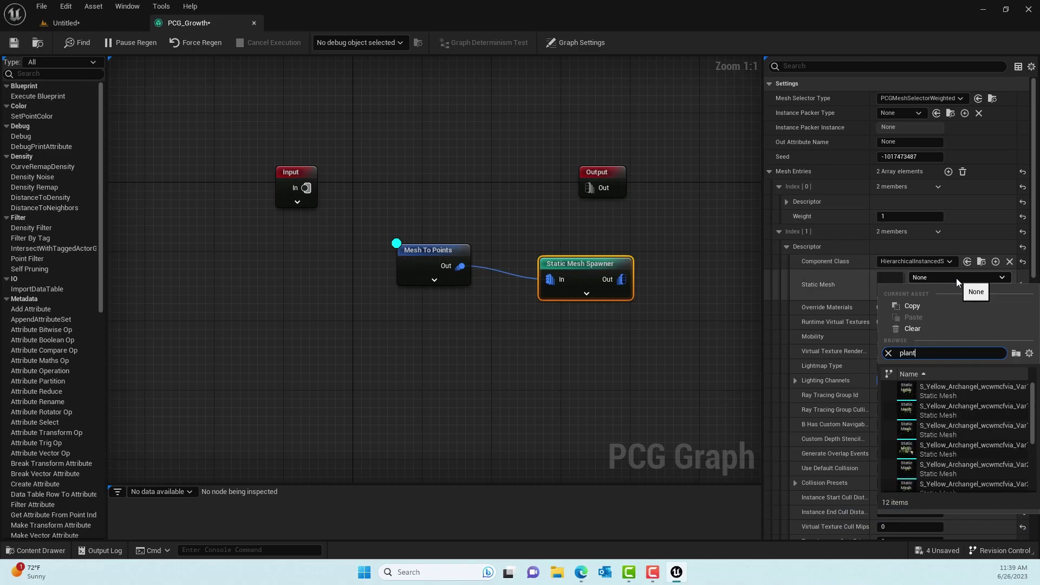
pyautogui.click(973, 447)
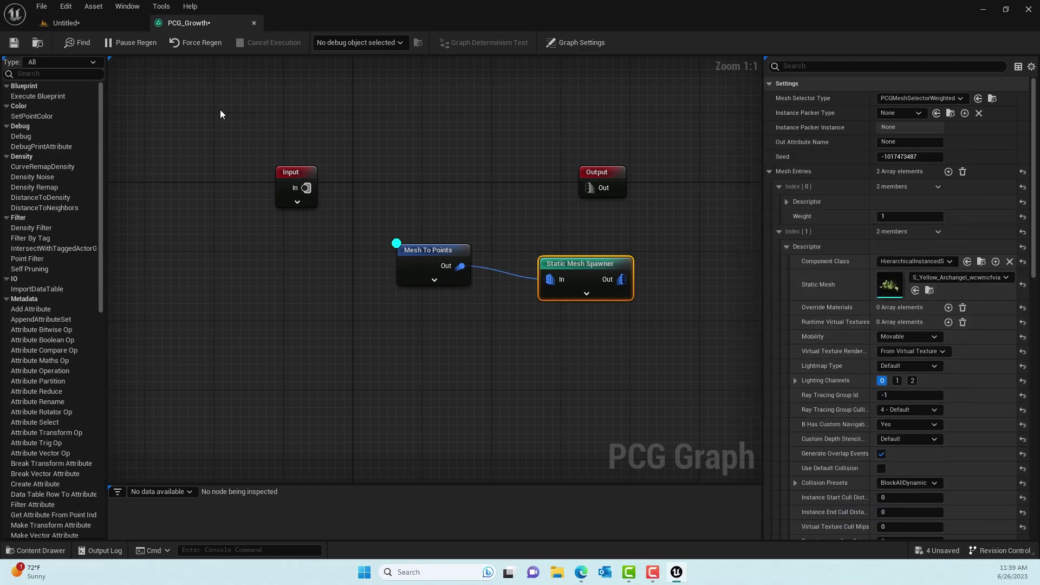
# Enlarge the level viewport and inspect the foliage spawned over the stone wall.
pyautogui.click(95, 29)
pyautogui.moveTo(309, 119); pyautogui.dragTo(341, 130, button='right')
pyautogui.moveTo(358, 236)
pyautogui.mouseDown(button='right')
pyautogui.moveTo(352, 222)
pyautogui.moveTo(358, 236)
pyautogui.mouseUp(button='right')
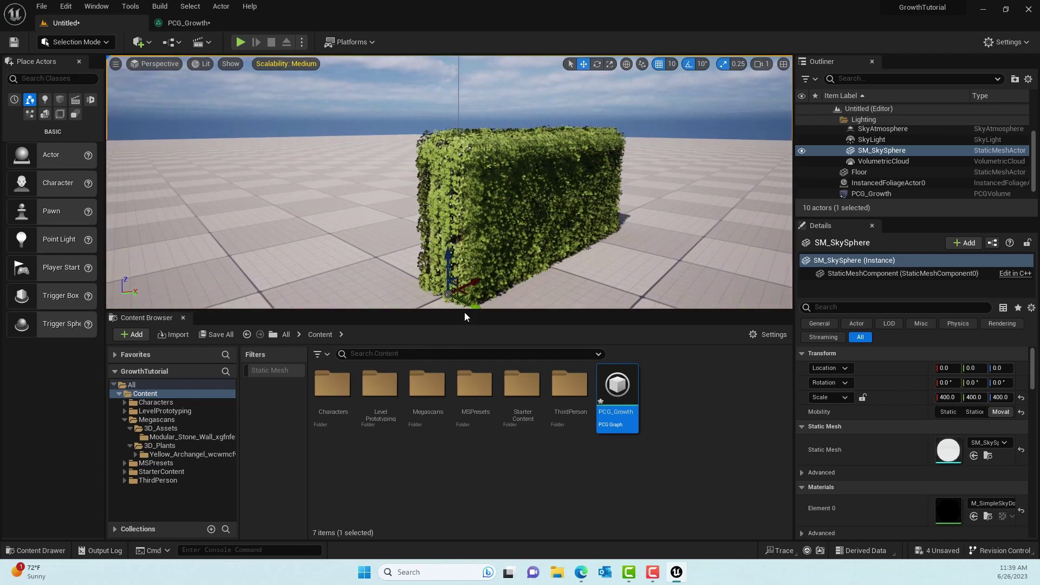
pyautogui.moveTo(458, 312); pyautogui.dragTo(459, 359)
pyautogui.moveTo(459, 303); pyautogui.dragTo(466, 341, button='right')
pyautogui.press('w')
pyautogui.press('s')
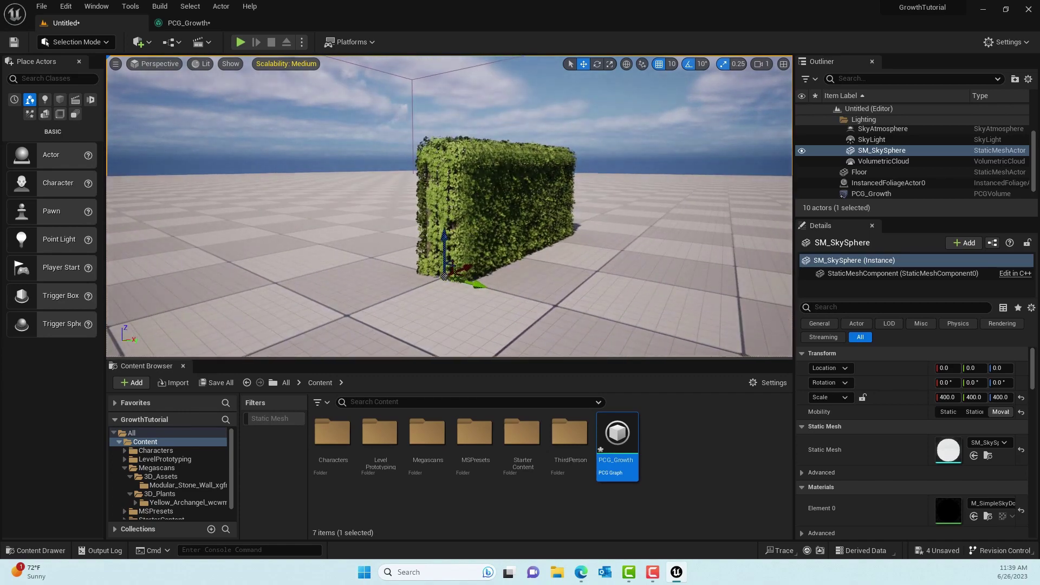
# Add a Density Filter node fed by Mesh To Points and connect its output to the Static Mesh Spawner's input.
pyautogui.click(177, 24)
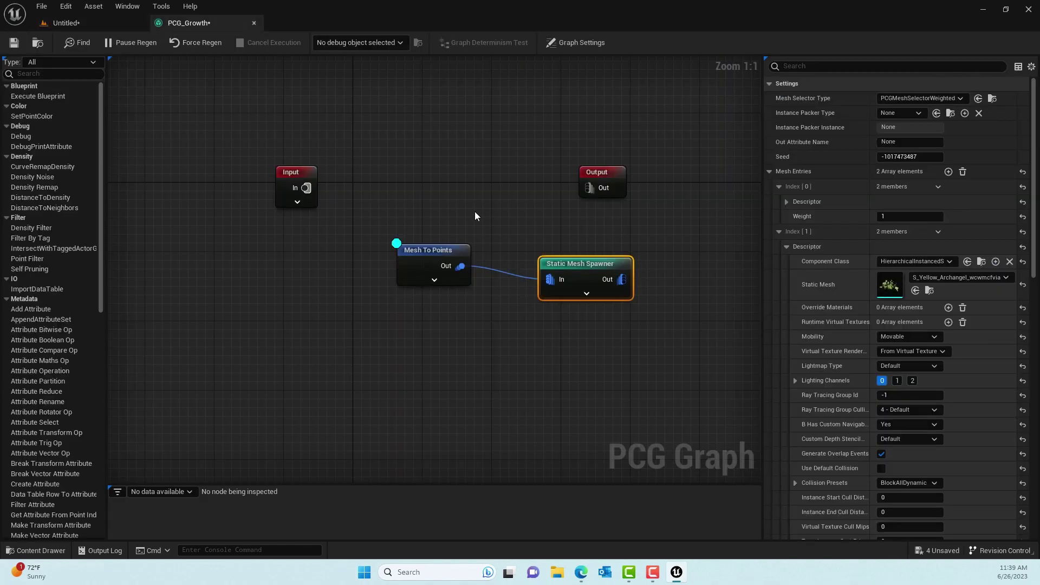
pyautogui.moveTo(396, 243); pyautogui.dragTo(362, 252)
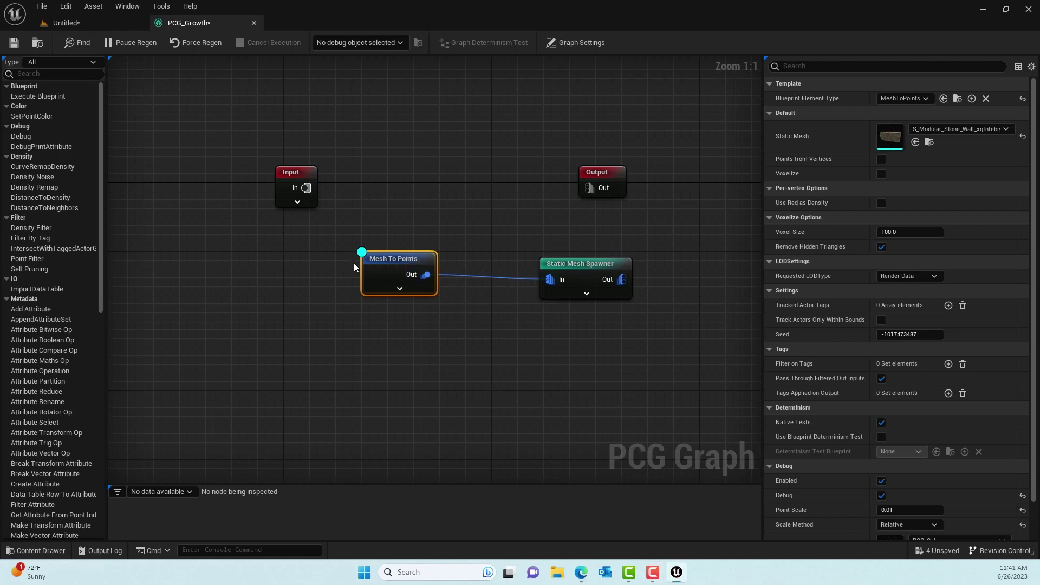
pyautogui.moveTo(407, 259); pyautogui.dragTo(476, 345)
pyautogui.write('dens')
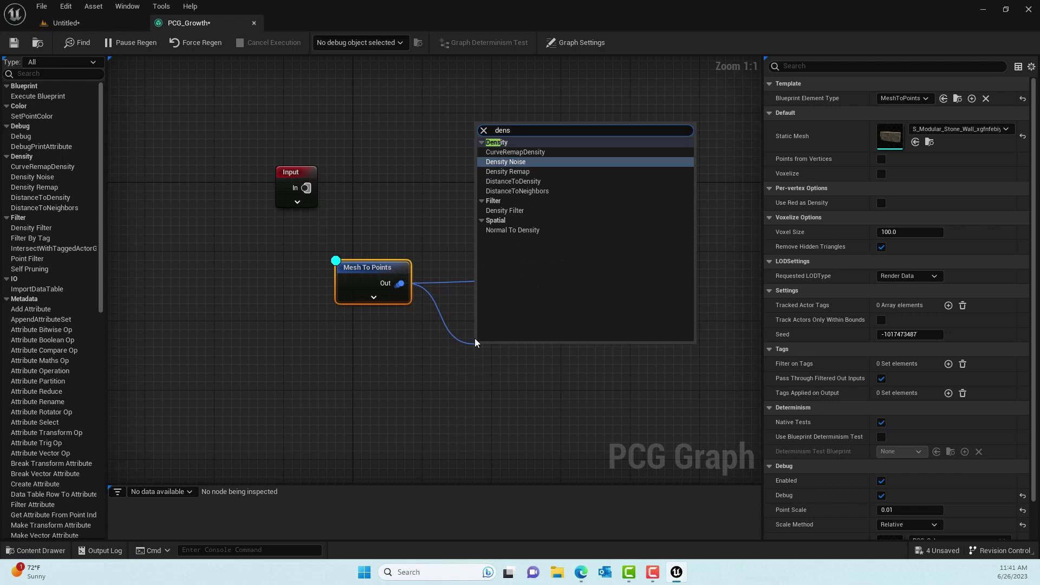
pyautogui.click(507, 210)
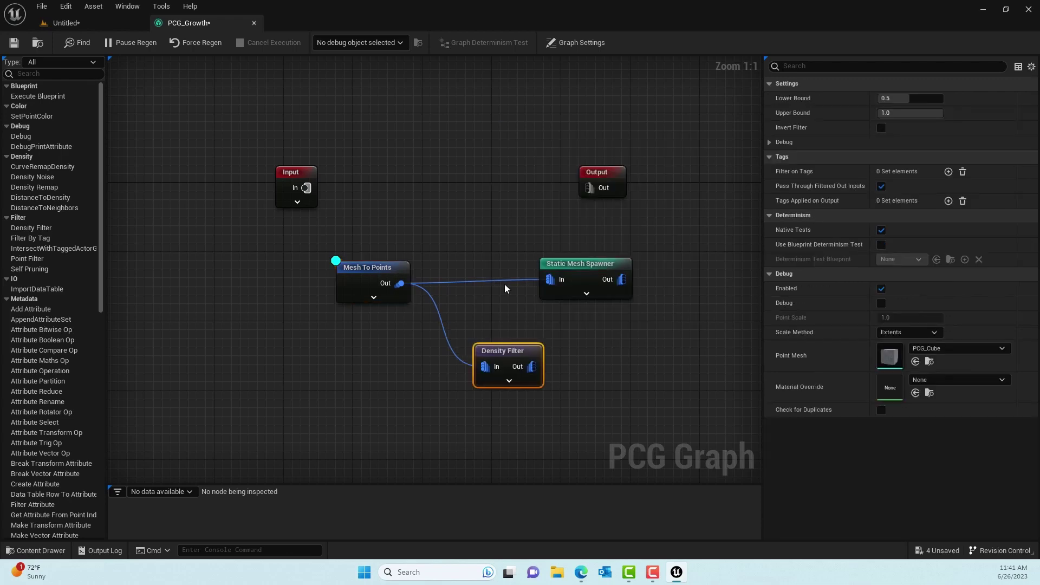
pyautogui.moveTo(520, 356); pyautogui.dragTo(555, 280)
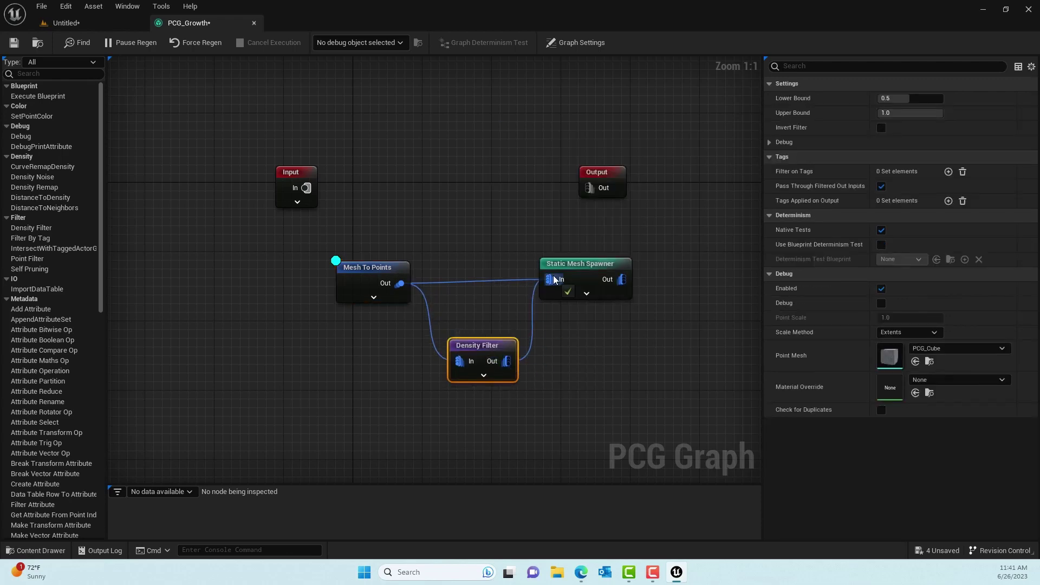
# Remove the direct link from Mesh To Points to the Static Mesh Spawner and spread the nodes around the Density Filter.
pyautogui.keyDown('alt'); pyautogui.click(453, 283); pyautogui.keyUp('alt')
pyautogui.moveTo(375, 269); pyautogui.dragTo(324, 279)
pyautogui.moveTo(601, 271); pyautogui.dragTo(658, 336)
pyautogui.moveTo(341, 281); pyautogui.dragTo(360, 320)
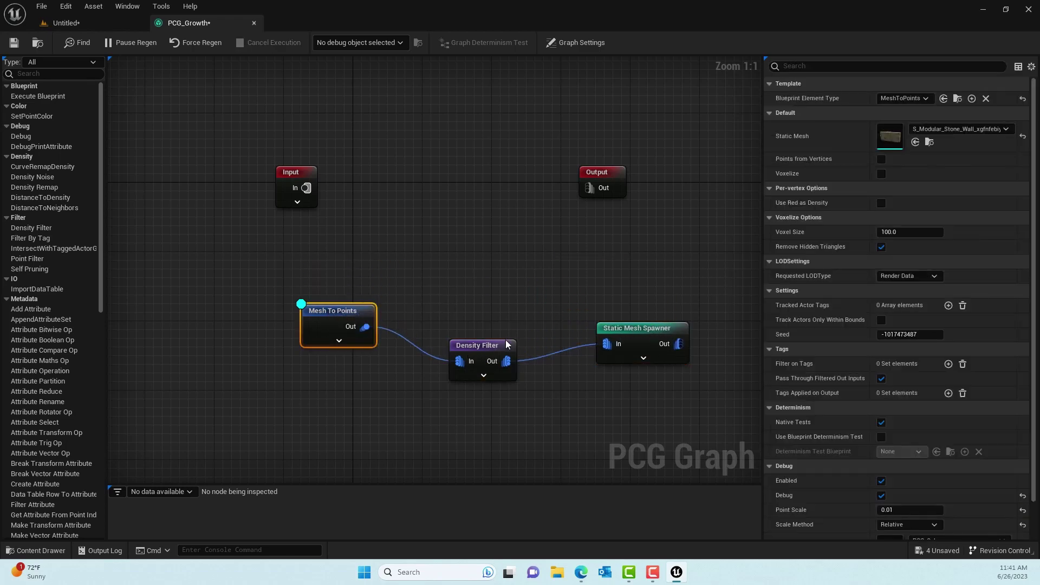
# Turn off debug on the Mesh To Points node and check the foliage on the wall in the level.
pyautogui.click(76, 23)
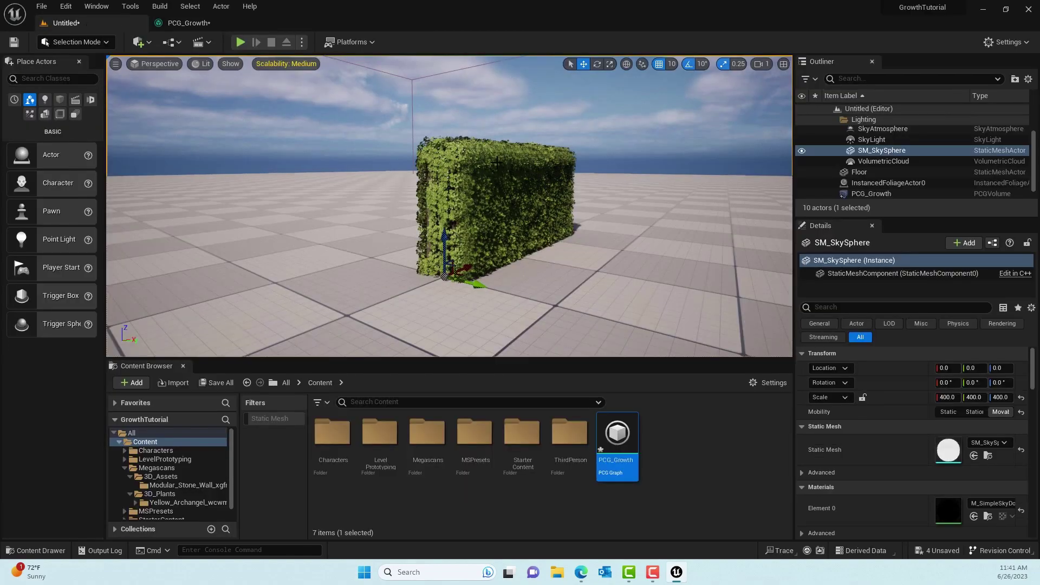
pyautogui.moveTo(496, 161)
pyautogui.mouseDown(button='right')
pyautogui.moveTo(455, 130)
pyautogui.moveTo(449, 211)
pyautogui.moveTo(471, 201)
pyautogui.moveTo(482, 174)
pyautogui.moveTo(539, 162)
pyautogui.moveTo(498, 168)
pyautogui.moveTo(476, 160)
pyautogui.moveTo(487, 146)
pyautogui.mouseUp(button='right')
pyautogui.click(187, 23)
pyautogui.rightClick(310, 310)
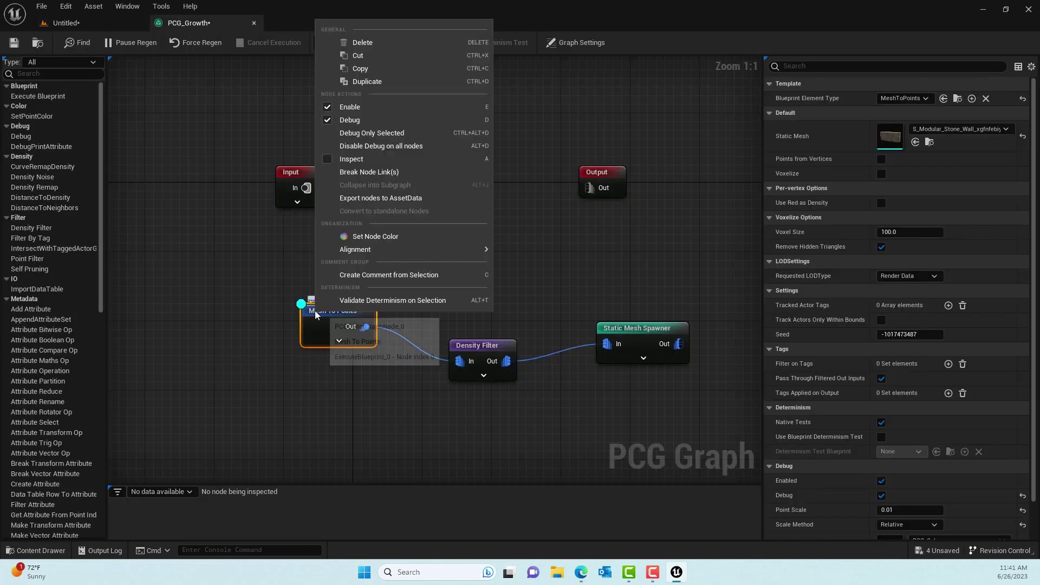
pyautogui.click(334, 117)
pyautogui.click(92, 26)
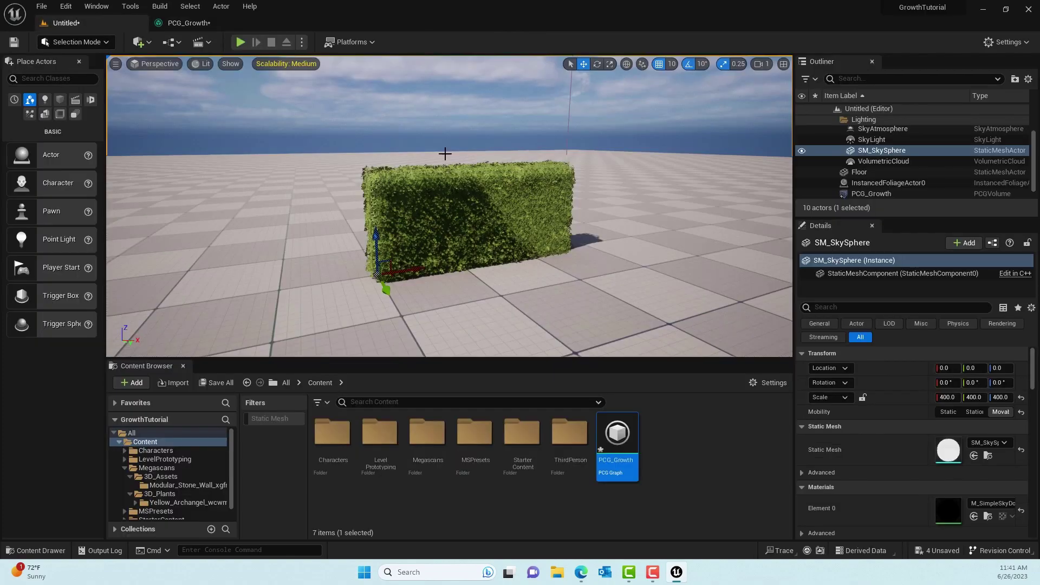
pyautogui.moveTo(449, 206); pyautogui.dragTo(281, 206, button='right')
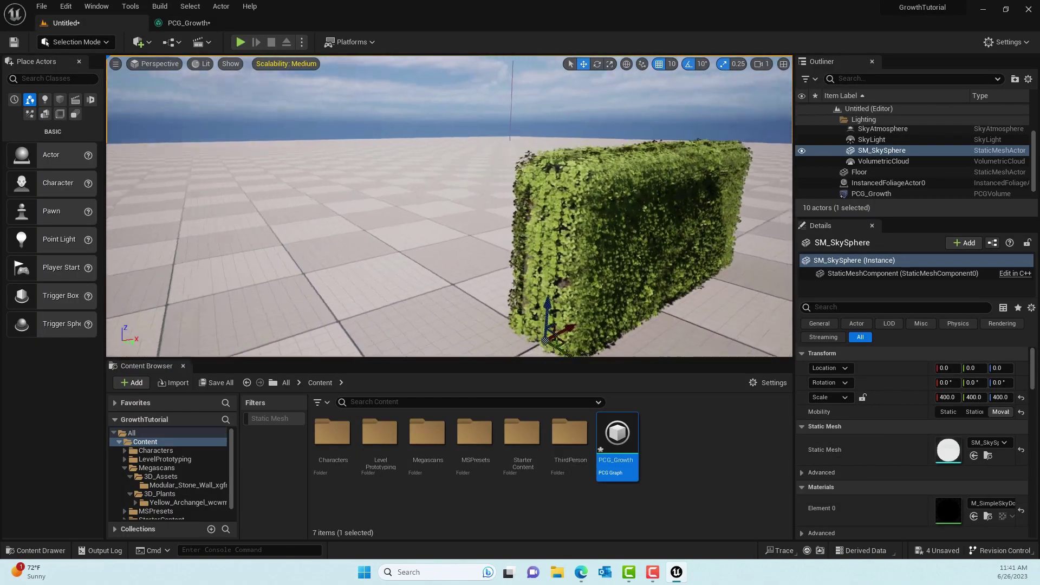
# Try a Density Filter Upper Bound of 0.72, compare the foliage on the wall, and restore the bound to 1.0.
pyautogui.click(187, 22)
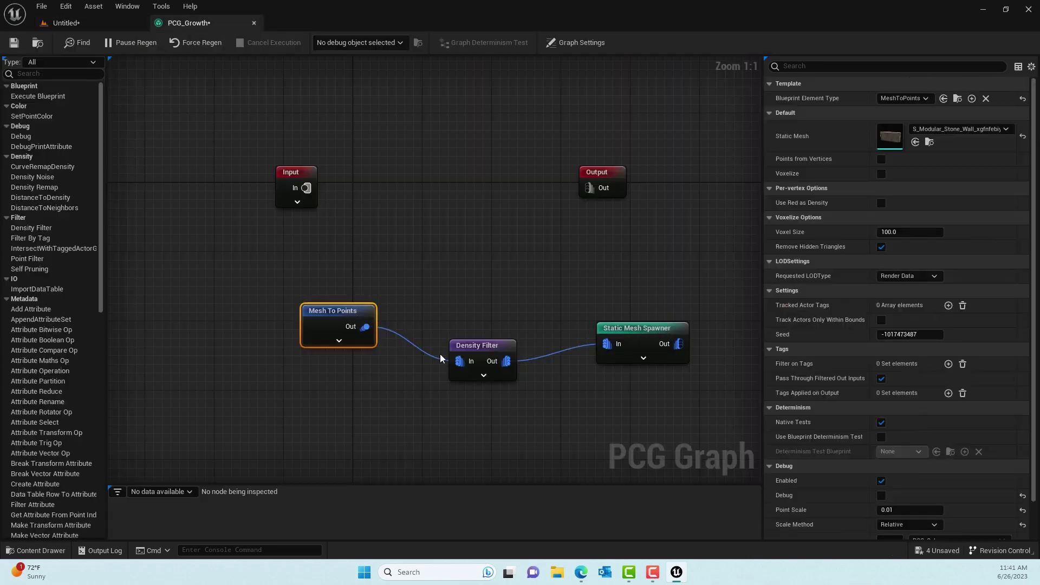
pyautogui.click(486, 350)
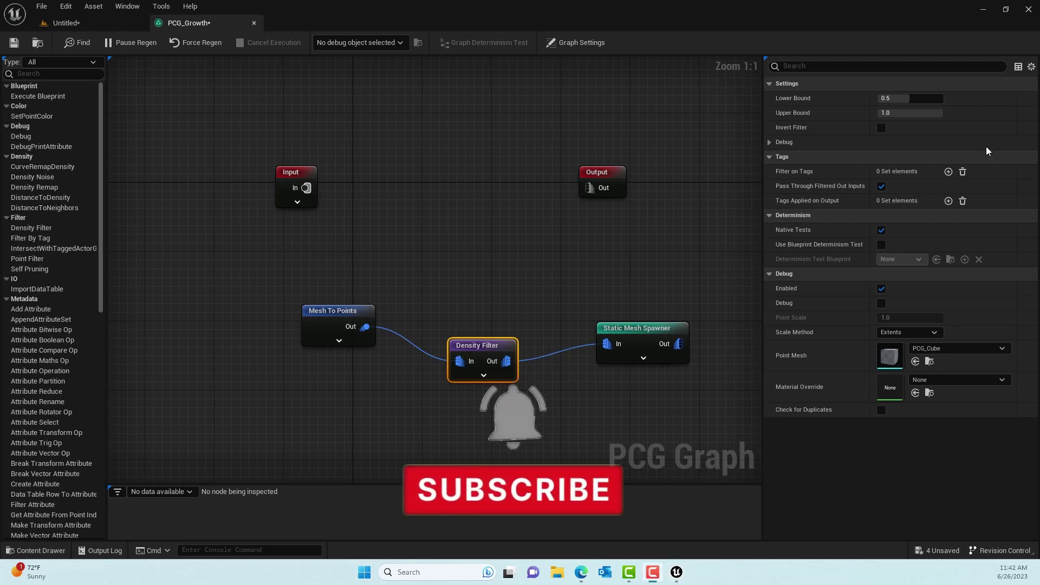
pyautogui.click(902, 112)
pyautogui.write('0.0')
pyautogui.click(64, 23)
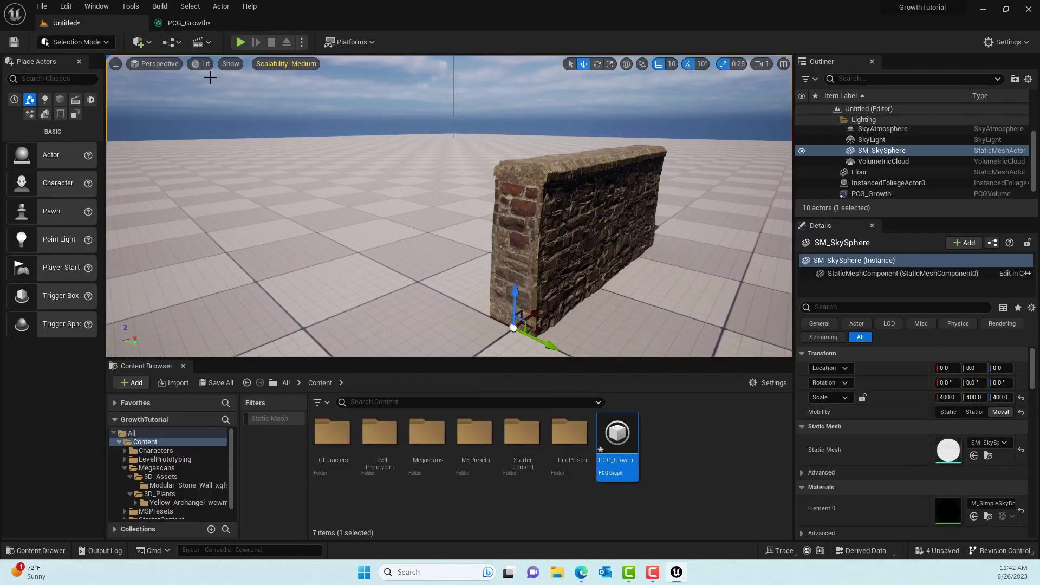
pyautogui.click(187, 23)
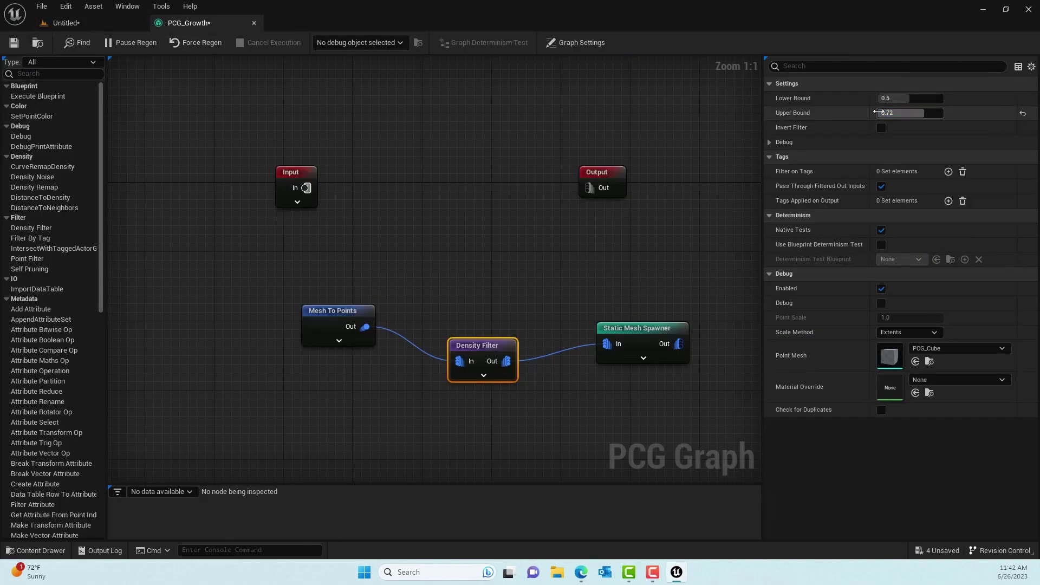
pyautogui.click(108, 22)
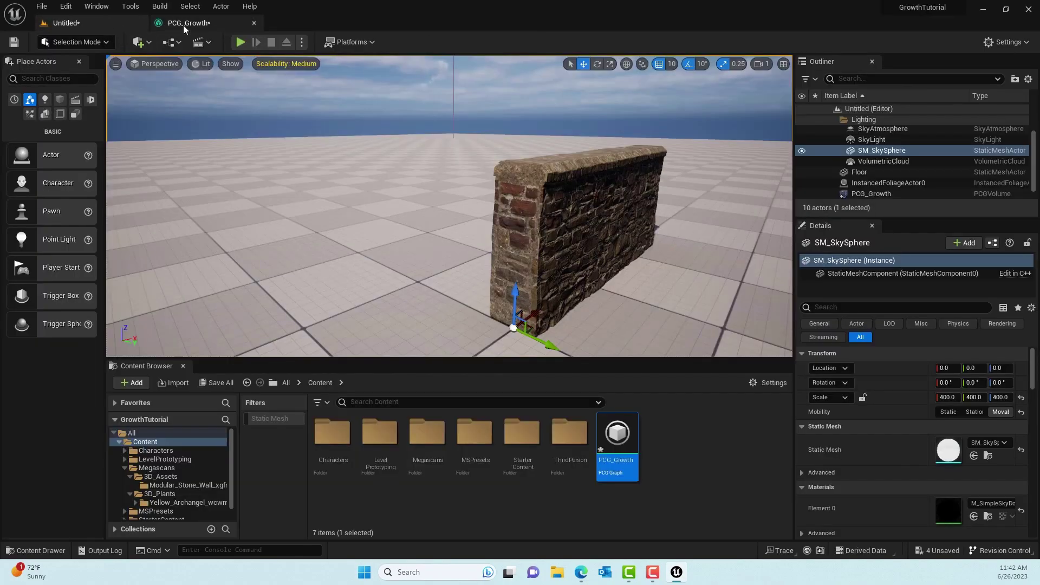
pyautogui.click(200, 23)
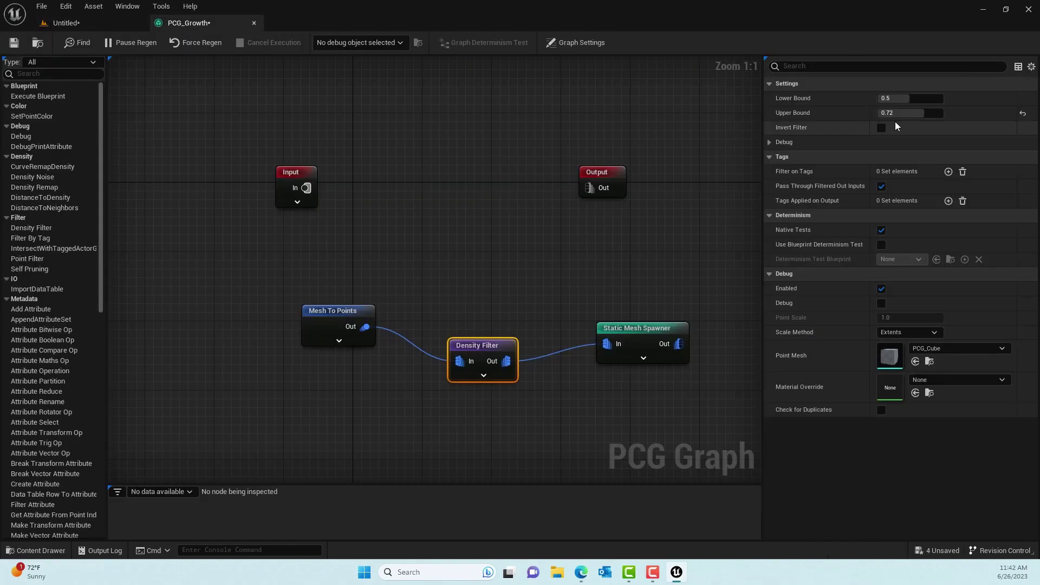
pyautogui.click(69, 23)
pyautogui.click(189, 23)
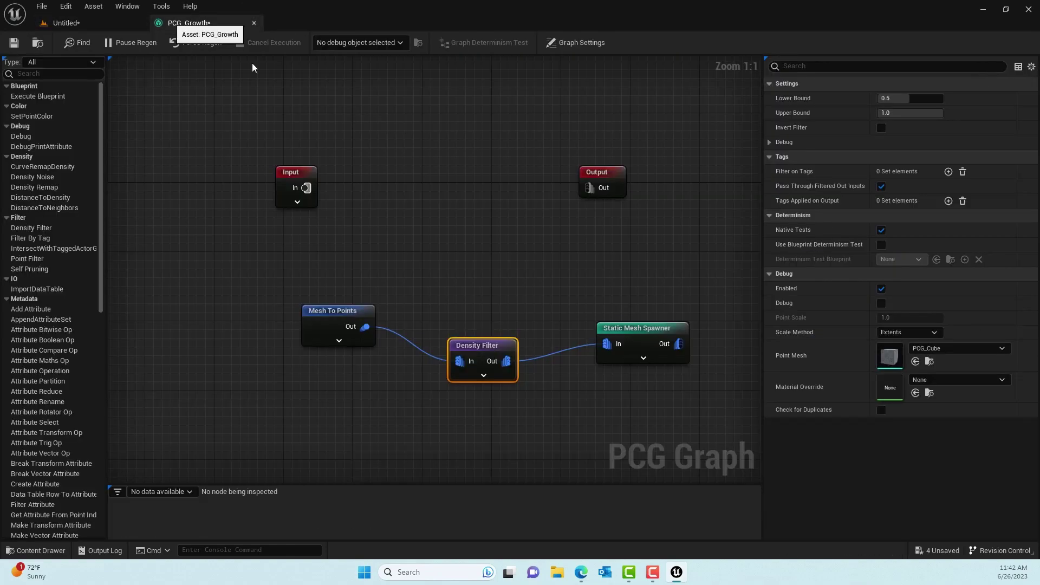
pyautogui.click(106, 27)
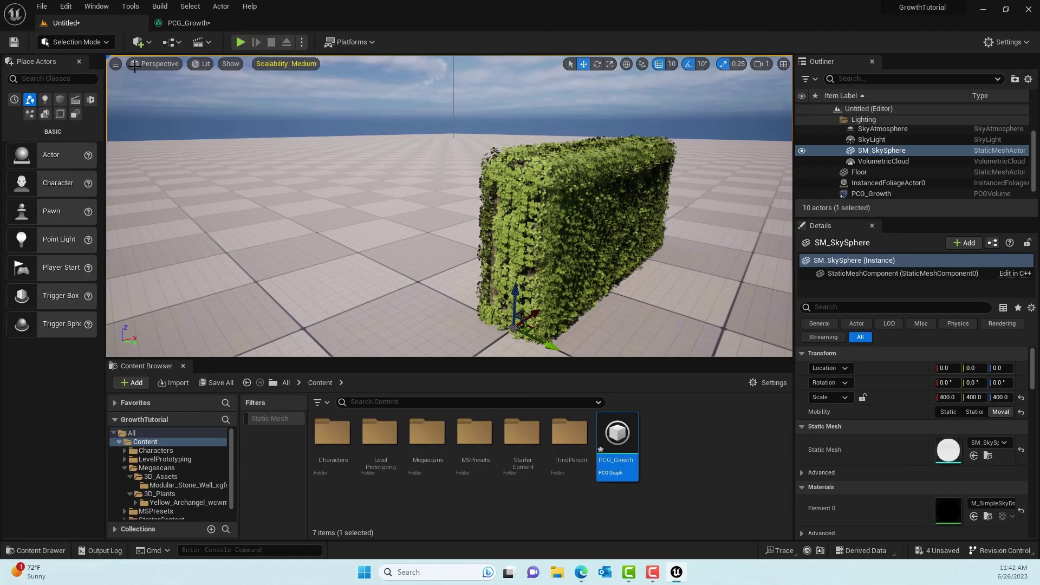
# Insert a Normal To Density node between Mesh To Points and the Density Filter, replacing their direct link.
pyautogui.click(189, 22)
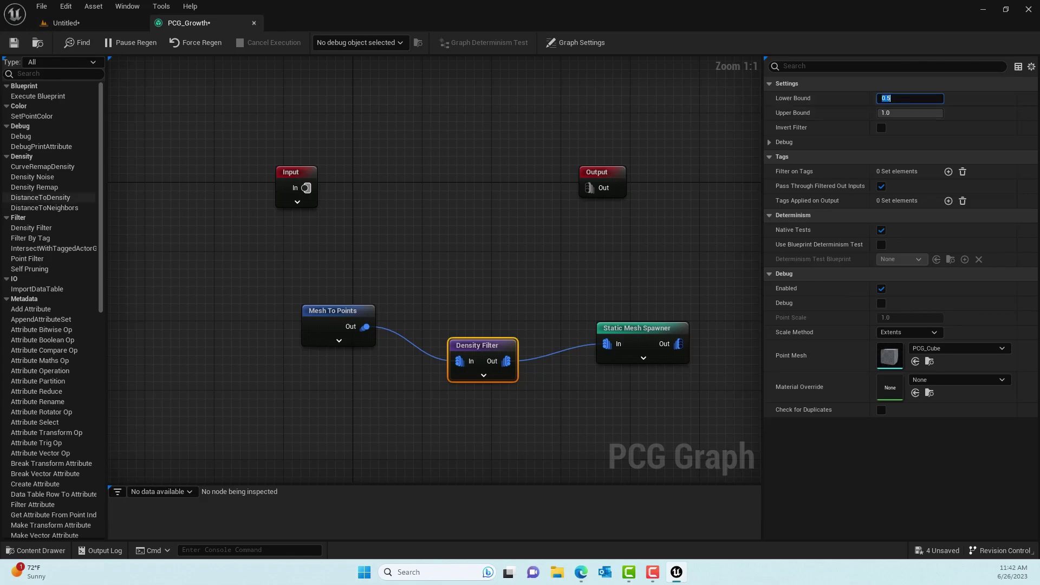
pyautogui.moveTo(375, 350); pyautogui.dragTo(375, 394)
pyautogui.write('norma')
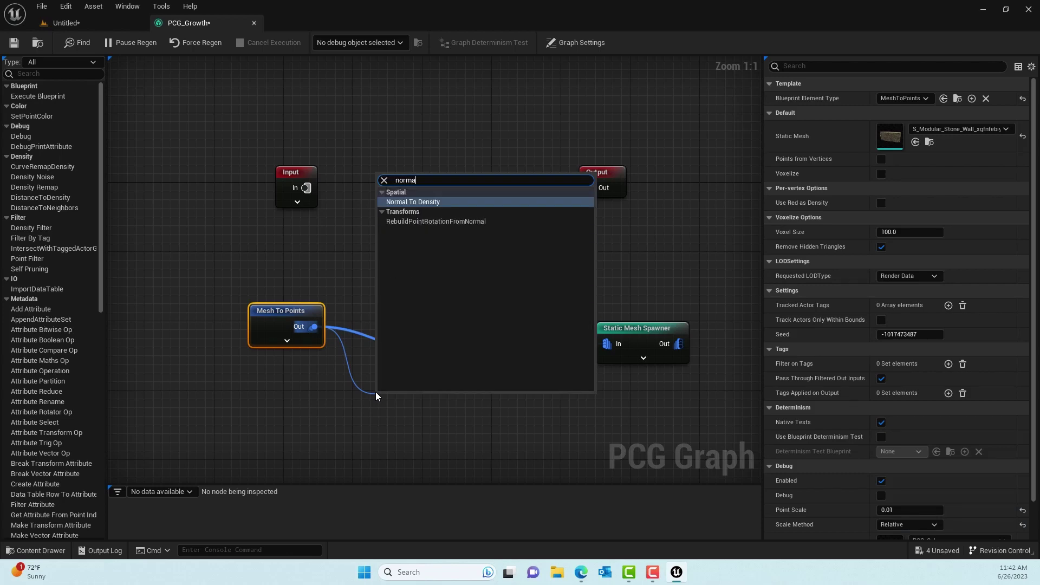
pyautogui.click(437, 202)
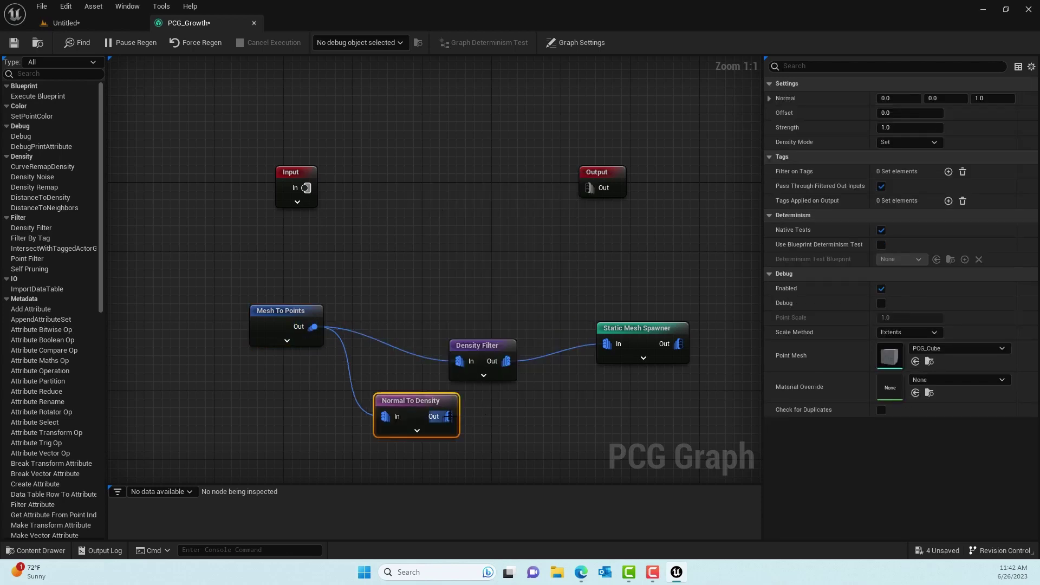
pyautogui.moveTo(449, 416); pyautogui.dragTo(468, 406)
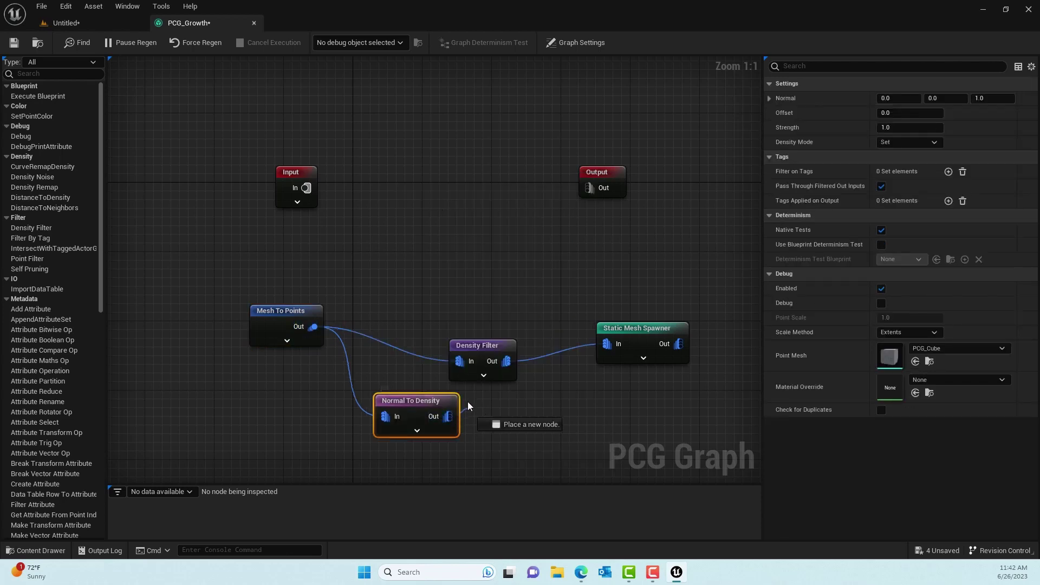
pyautogui.keyDown('alt'); pyautogui.click(378, 341); pyautogui.keyUp('alt')
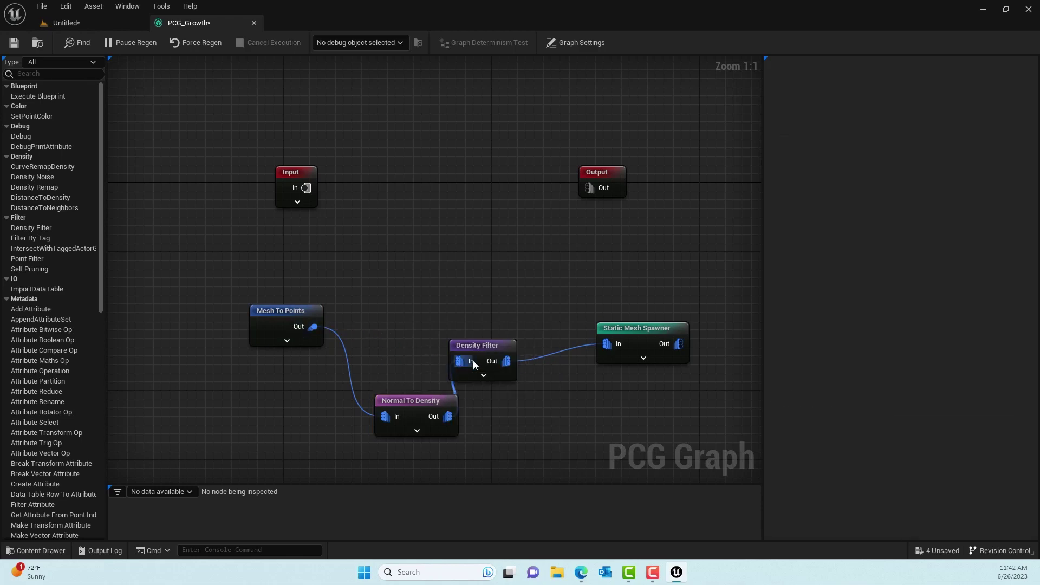
pyautogui.moveTo(477, 362); pyautogui.dragTo(522, 398)
# Review the Normal To Density and Density Filter settings and examine the foliage coverage on the wall from several angles.
pyautogui.click(416, 400)
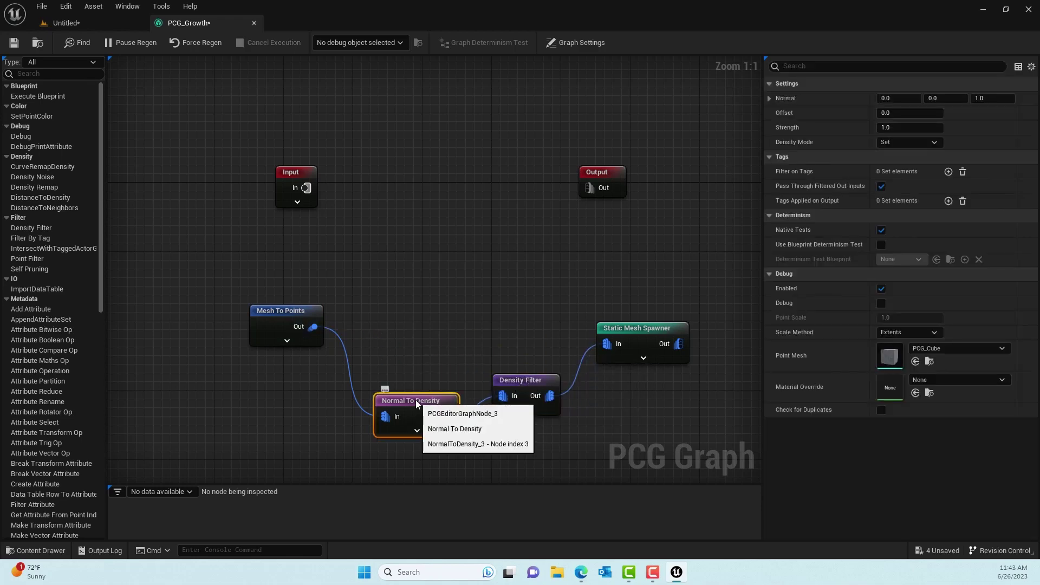
pyautogui.click(538, 379)
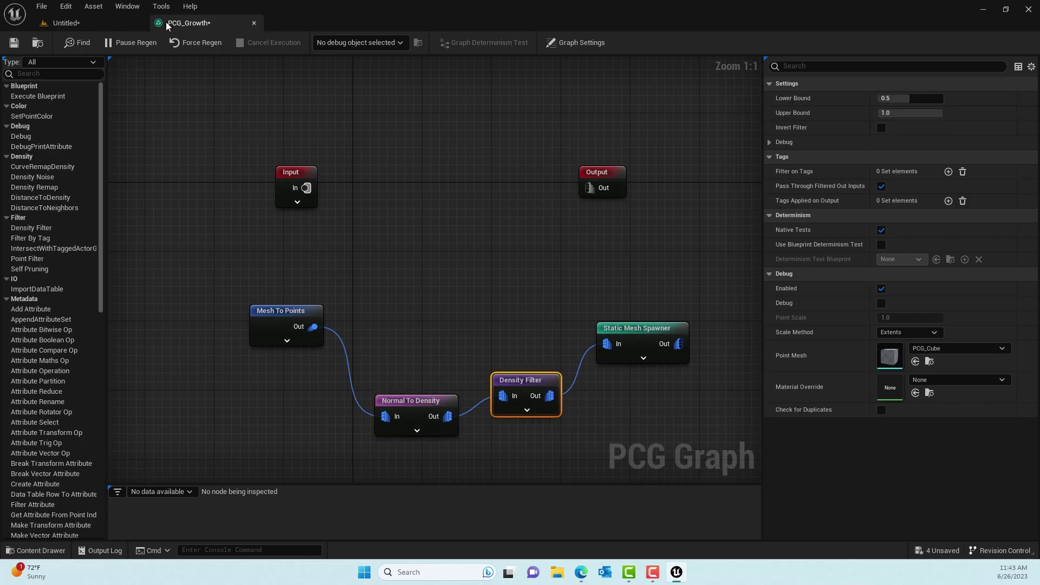
pyautogui.click(80, 24)
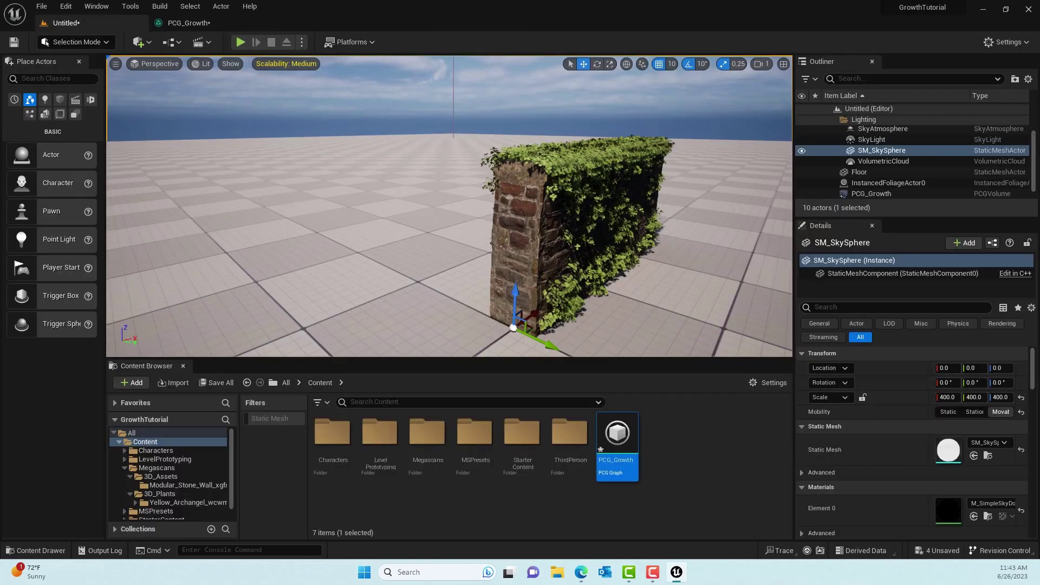
pyautogui.moveTo(449, 206); pyautogui.dragTo(368, 190, button='right')
pyautogui.moveTo(491, 211); pyautogui.dragTo(363, 209, button='right')
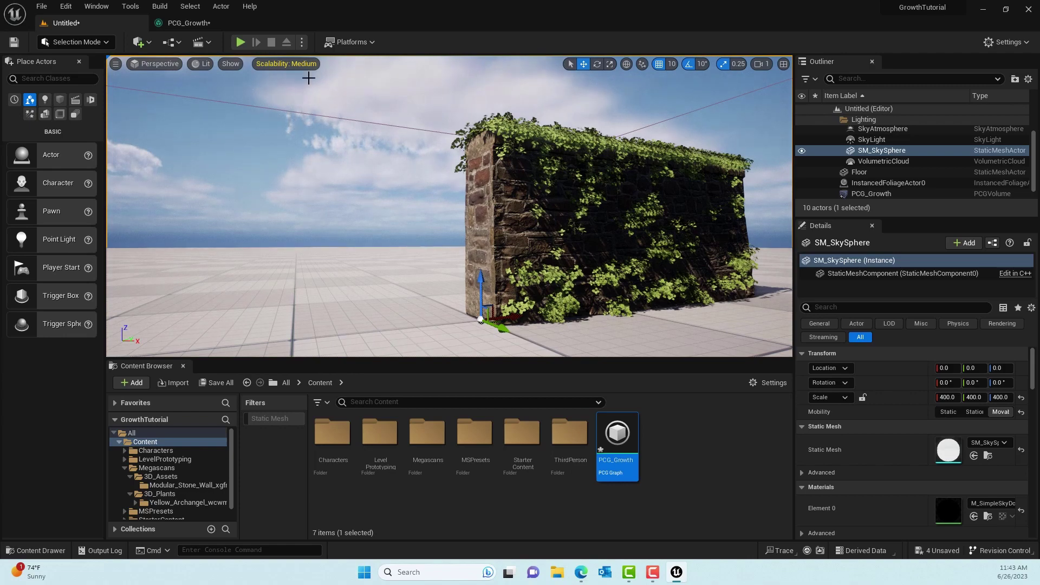
# Undock the PCG_Growth graph editor into a floating window over the level viewport.
pyautogui.moveTo(180, 21); pyautogui.dragTo(420, 223)
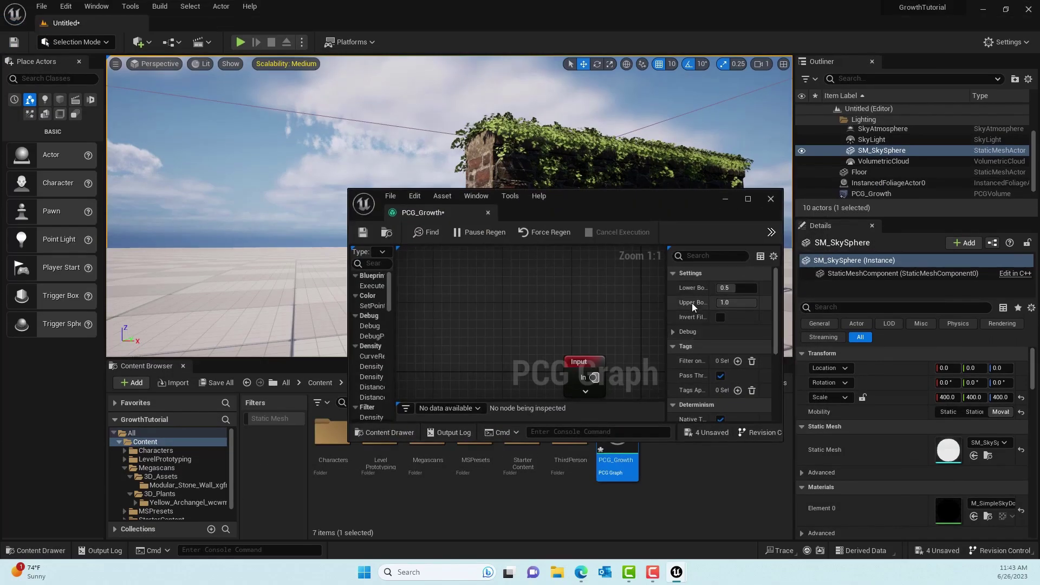
# Lower the Density Filter's Lower Bound to 0.42 while watching the wall foliage, and dock the PCG_Growth graph editor back into the main window.
pyautogui.scroll(-4, 595, 313)
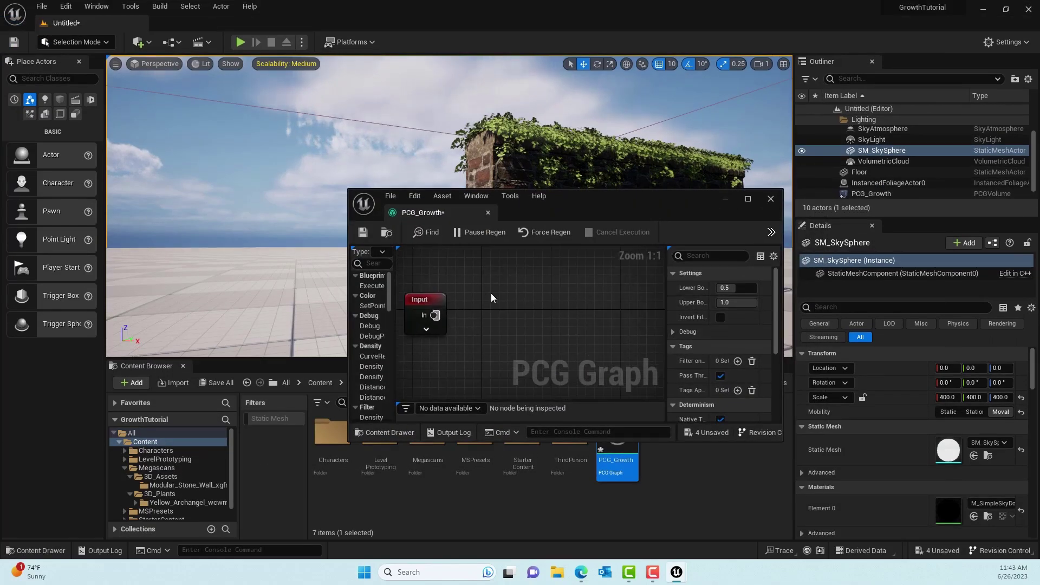
pyautogui.moveTo(540, 313); pyautogui.dragTo(474, 258, button='right')
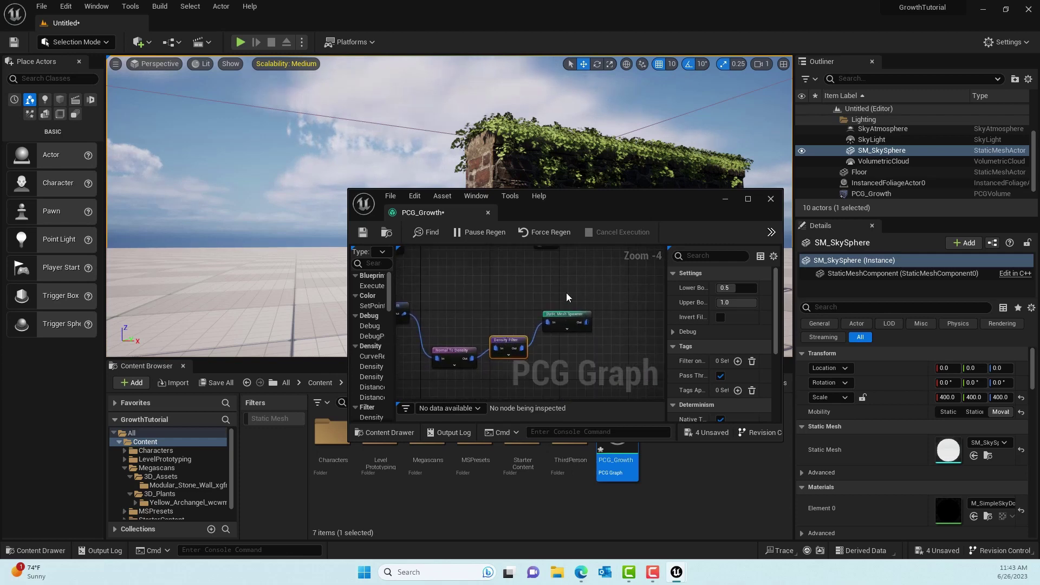
pyautogui.moveTo(571, 288); pyautogui.dragTo(523, 301, button='right')
pyautogui.moveTo(734, 287); pyautogui.dragTo(727, 288)
pyautogui.moveTo(621, 214); pyautogui.dragTo(467, 278)
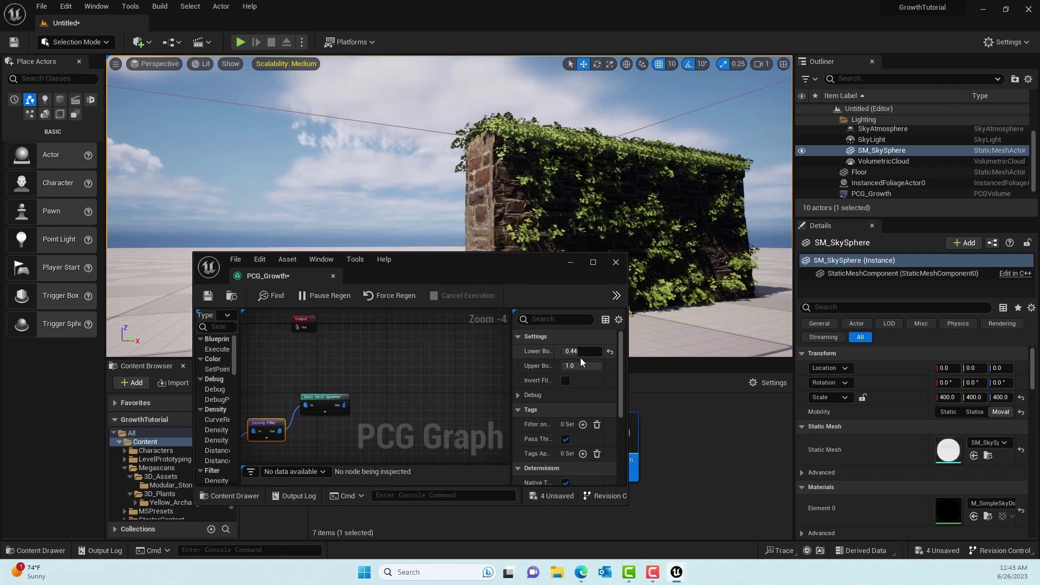
pyautogui.moveTo(579, 356); pyautogui.dragTo(571, 351)
pyautogui.moveTo(526, 269); pyautogui.dragTo(420, 276)
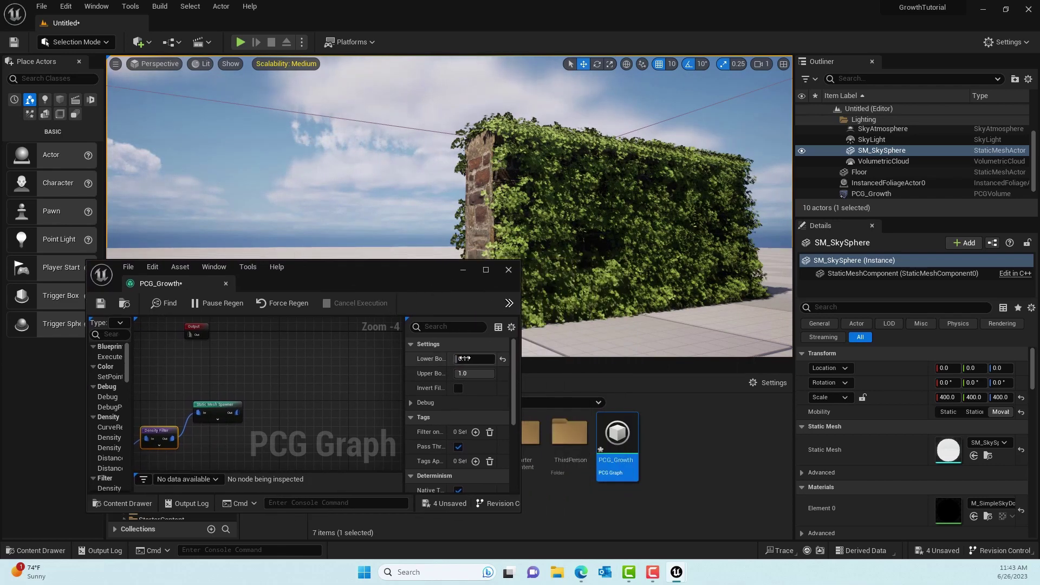
pyautogui.moveTo(464, 358)
pyautogui.mouseDown()
pyautogui.moveTo(482, 359)
pyautogui.moveTo(461, 359)
pyautogui.mouseUp()
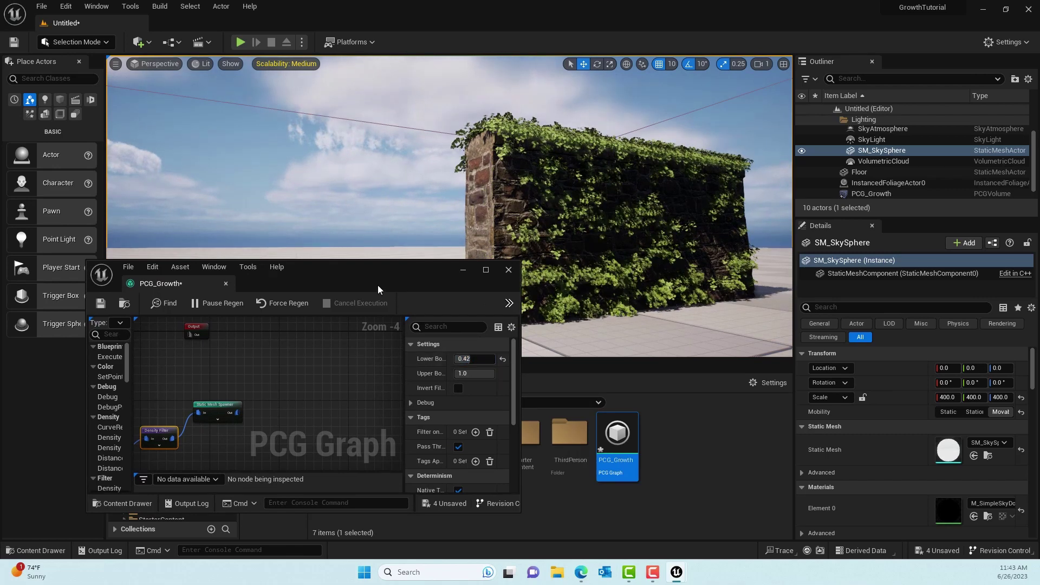
pyautogui.moveTo(353, 265); pyautogui.dragTo(468, 155)
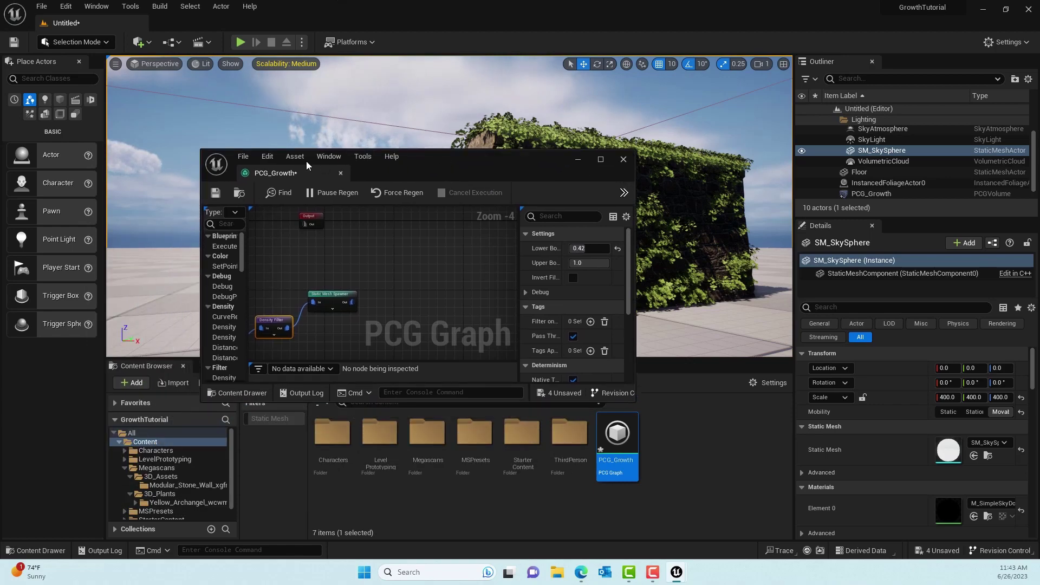
pyautogui.moveTo(298, 173); pyautogui.dragTo(157, 43)
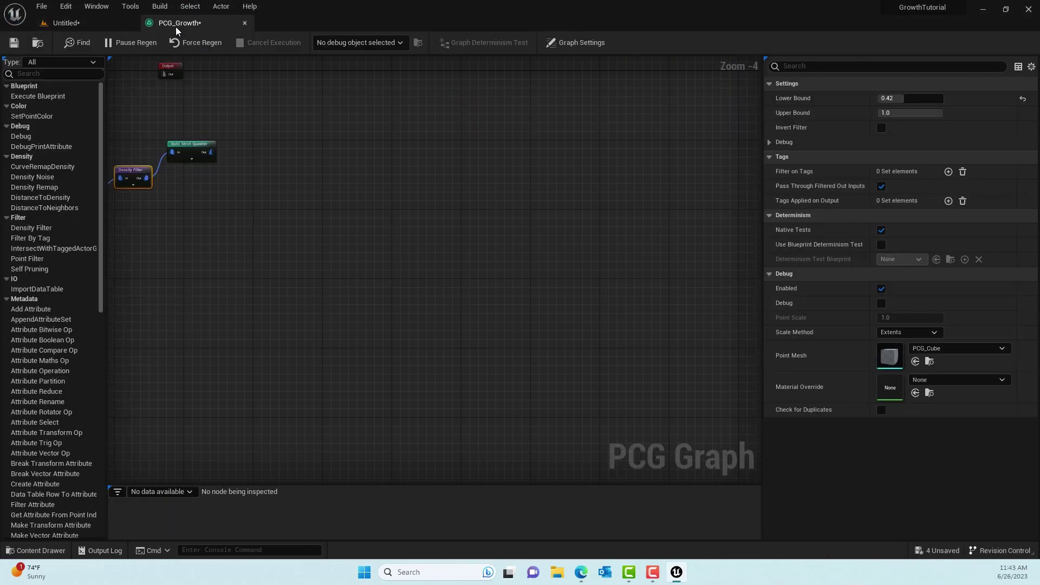
# Insert a Transform Points node between the Density Filter and the Static Mesh Spawner, replacing their direct link.
pyautogui.moveTo(221, 118); pyautogui.dragTo(406, 190, button='right')
pyautogui.scroll(4, 388, 227)
pyautogui.moveTo(391, 243); pyautogui.dragTo(481, 303)
pyautogui.write('tran')
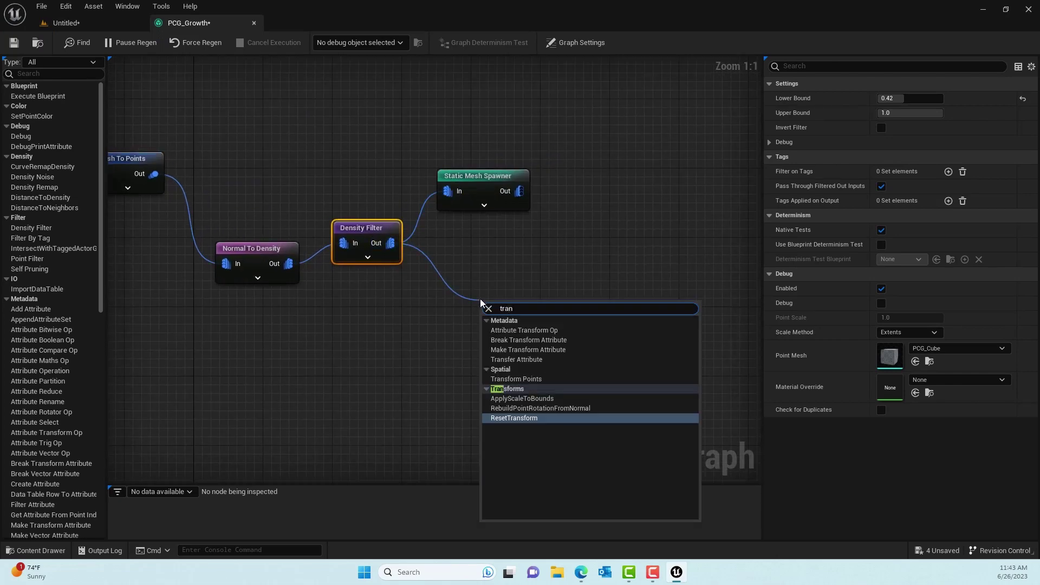
pyautogui.click(523, 378)
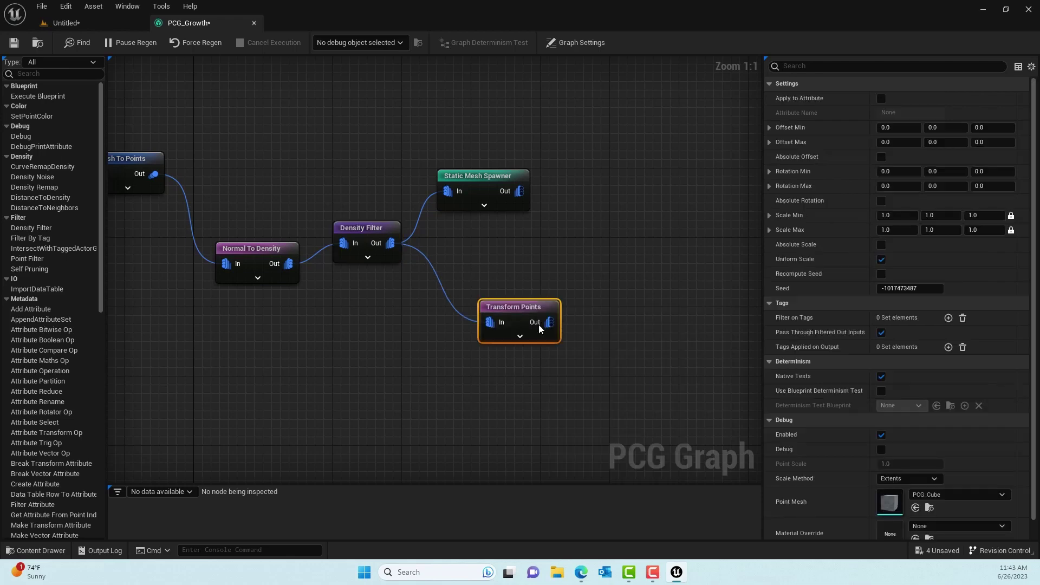
pyautogui.moveTo(489, 174); pyautogui.dragTo(617, 201)
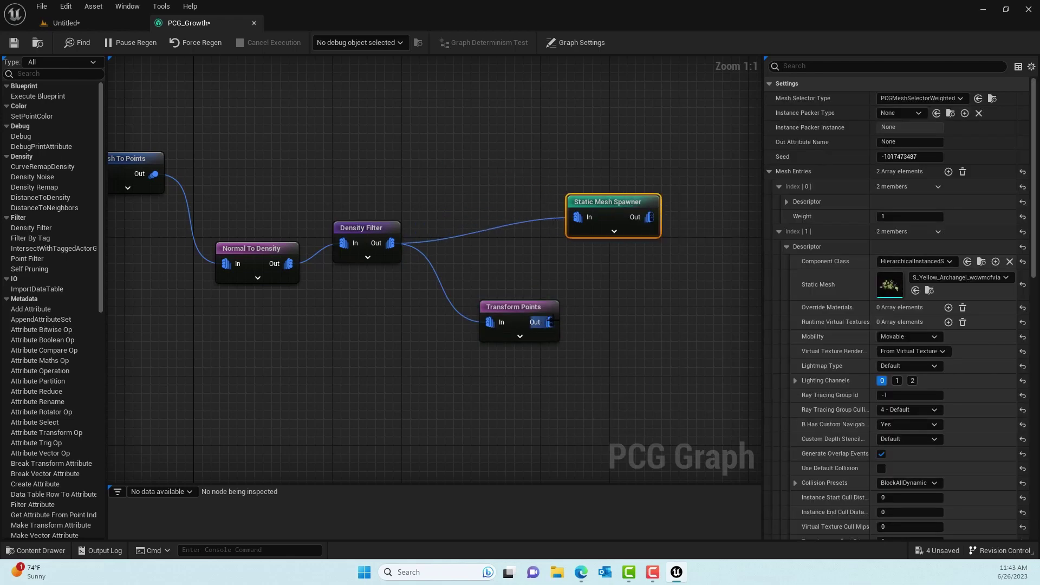
pyautogui.moveTo(549, 322); pyautogui.dragTo(568, 221)
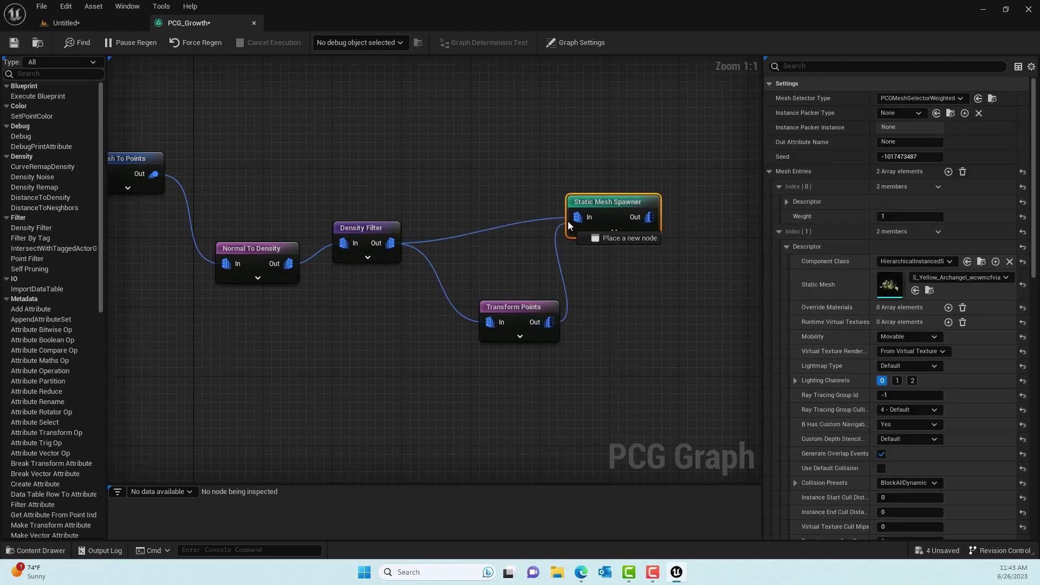
pyautogui.keyDown('alt'); pyautogui.click(467, 236); pyautogui.keyUp('alt')
pyautogui.moveTo(519, 310); pyautogui.dragTo(476, 263)
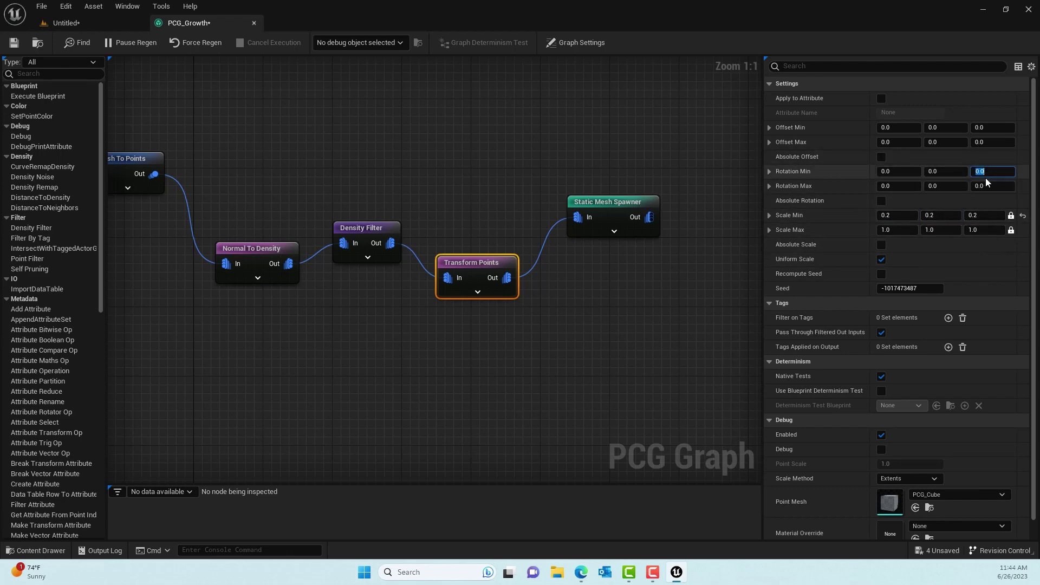
# Set the Transform Points node's Rotation Max Z to 180 and inspect the foliage variation on the wall in the level.
pyautogui.click(986, 187)
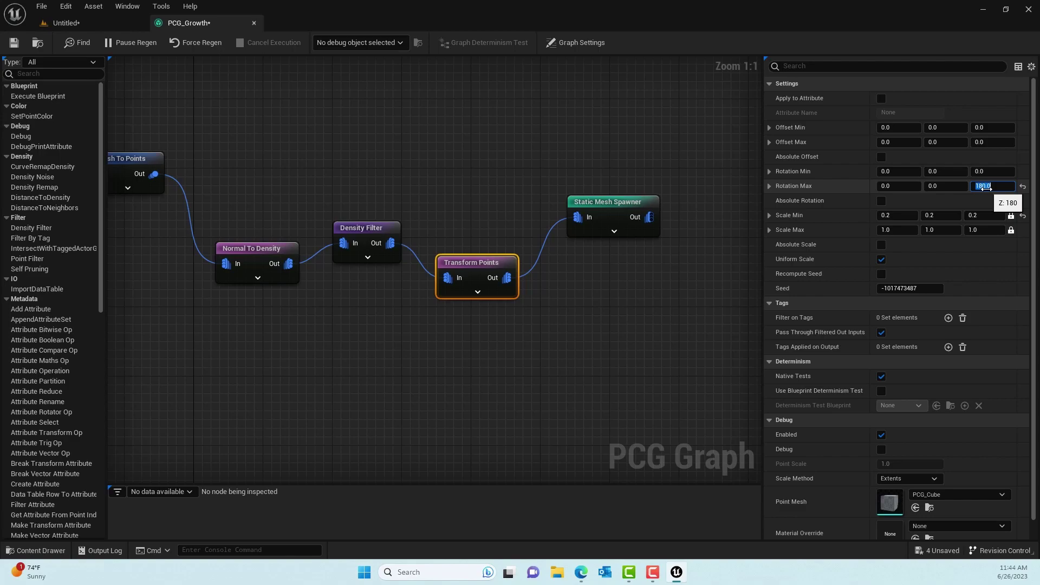
pyautogui.click(73, 22)
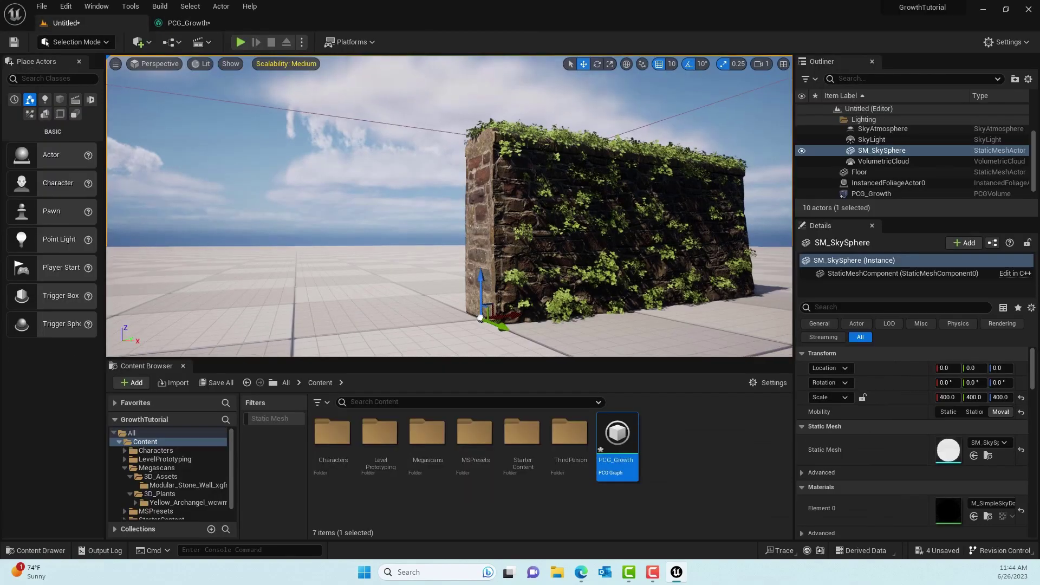
pyautogui.moveTo(450, 206); pyautogui.dragTo(352, 192, button='right')
pyautogui.press('w')
pyautogui.press('d')
pyautogui.press('w')
pyautogui.press('s')
pyautogui.press('d')
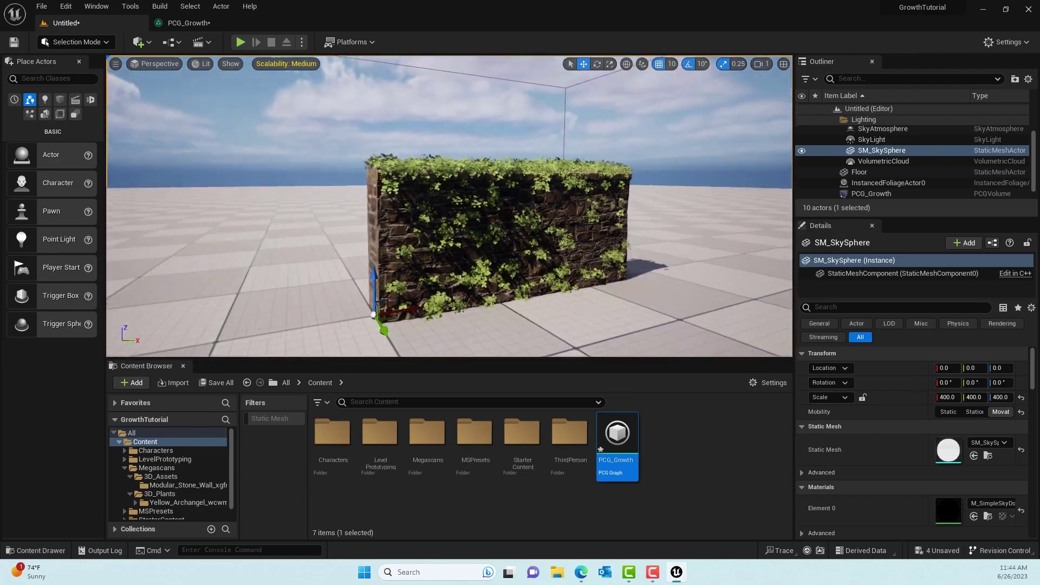
# Set the Density Filter's Lower Bound to 0.244, check the foliage coverage on the wall, and return to the graph.
pyautogui.click(182, 23)
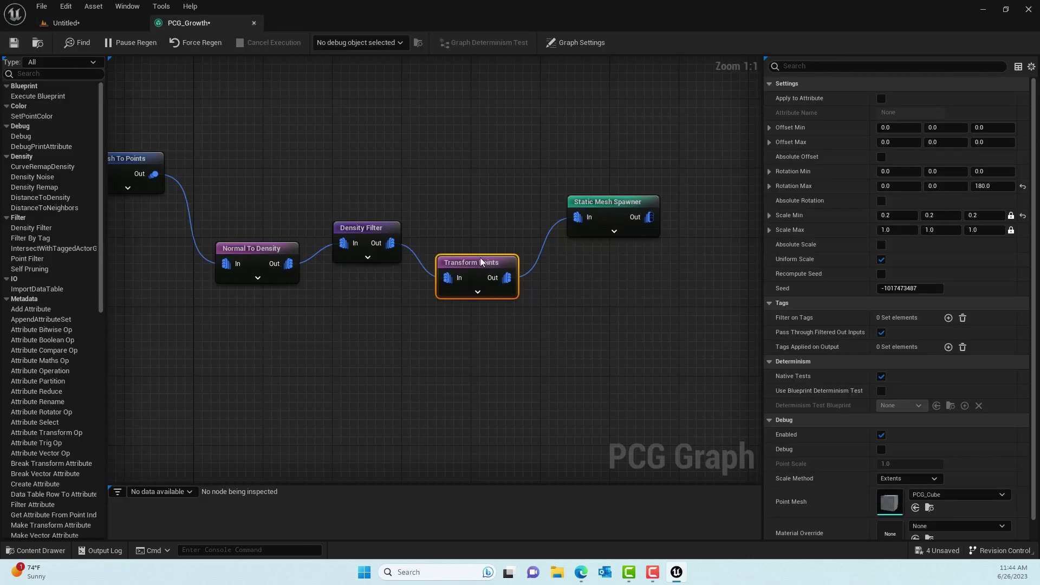
pyautogui.click(297, 249)
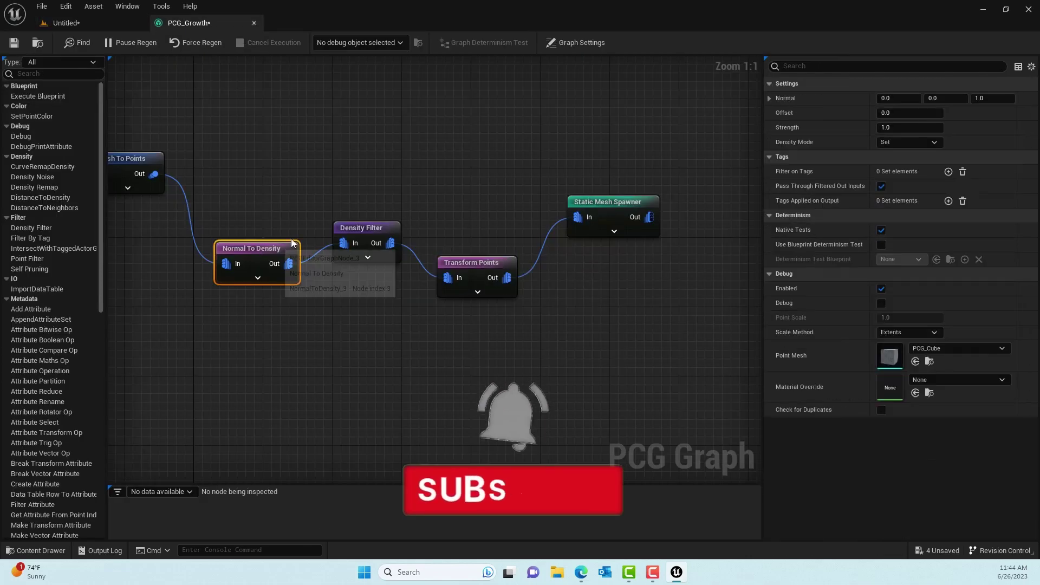
pyautogui.click(361, 228)
pyautogui.moveTo(902, 99); pyautogui.dragTo(891, 98)
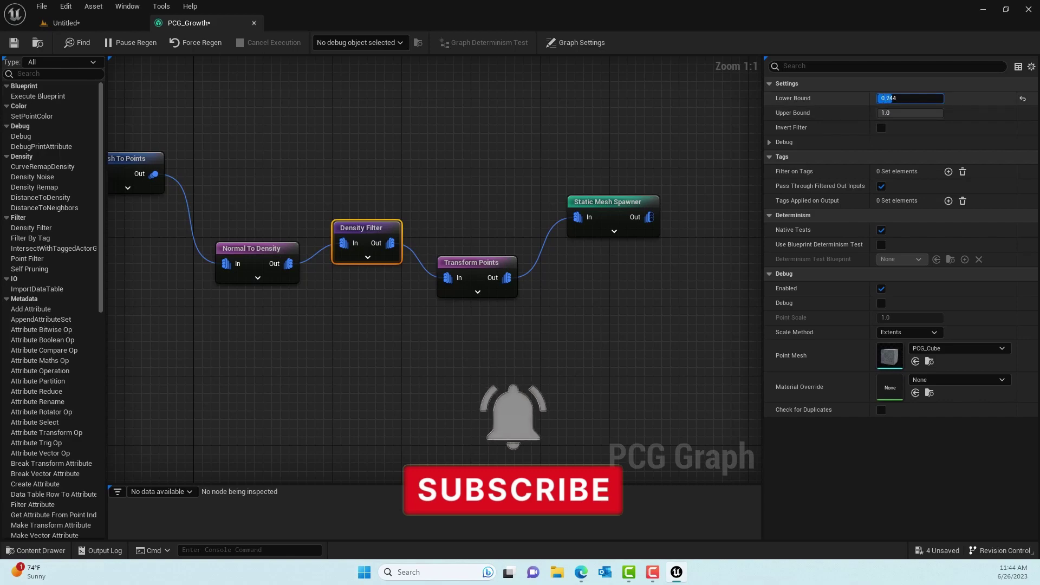
pyautogui.click(65, 23)
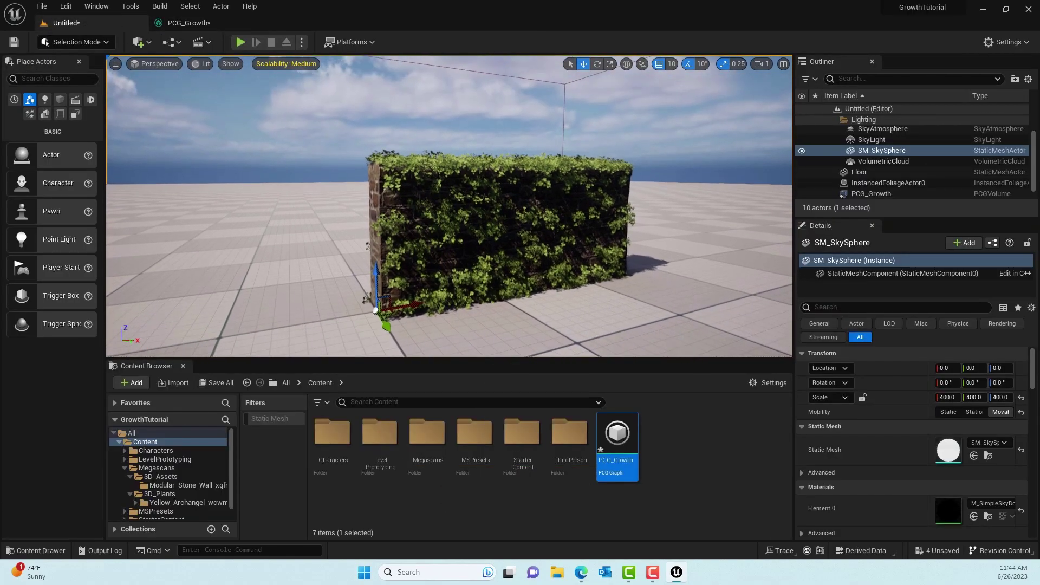
pyautogui.moveTo(449, 206); pyautogui.dragTo(401, 217, button='right')
pyautogui.click(166, 27)
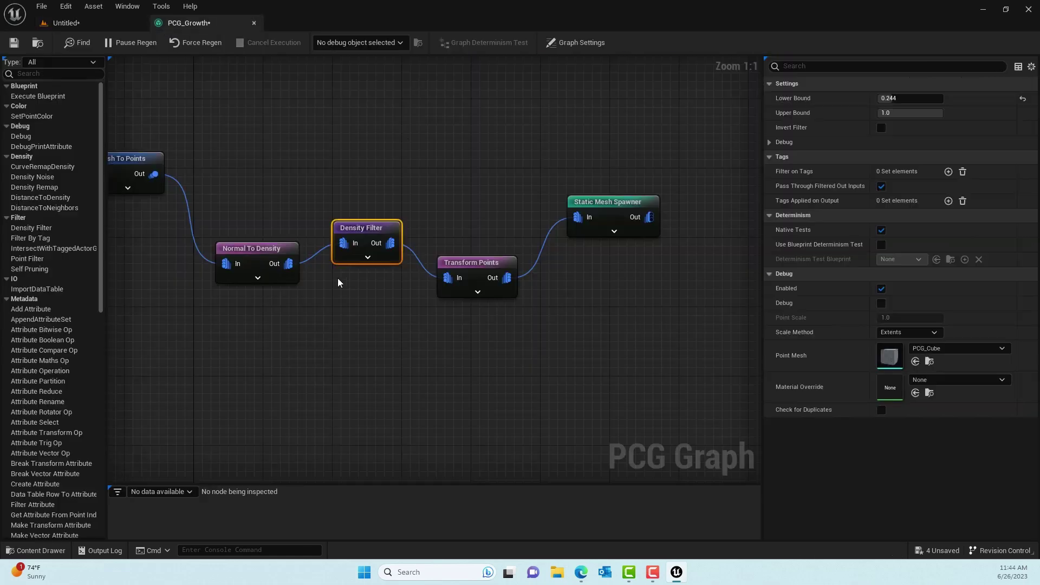